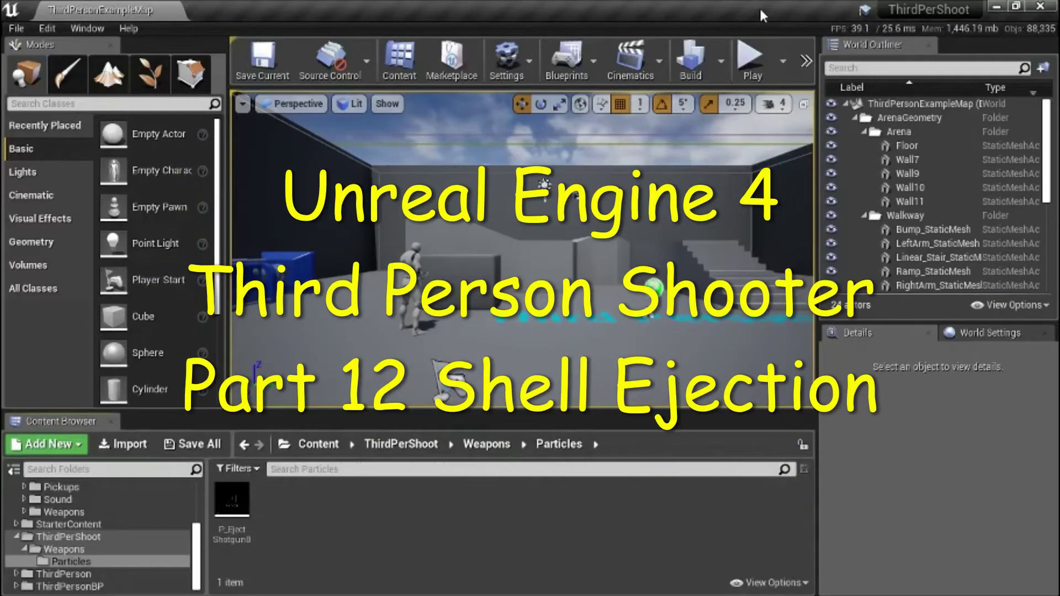
Play-test the level, switching to weapon 2 and firing several shots to watch the shell ejection.
left_click(752, 62)
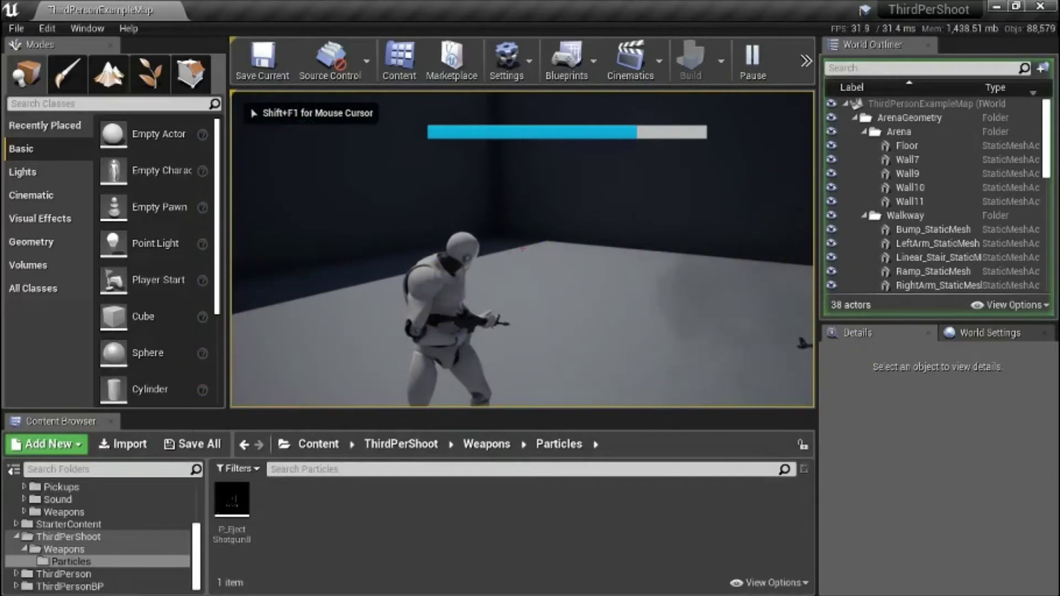
key("2")
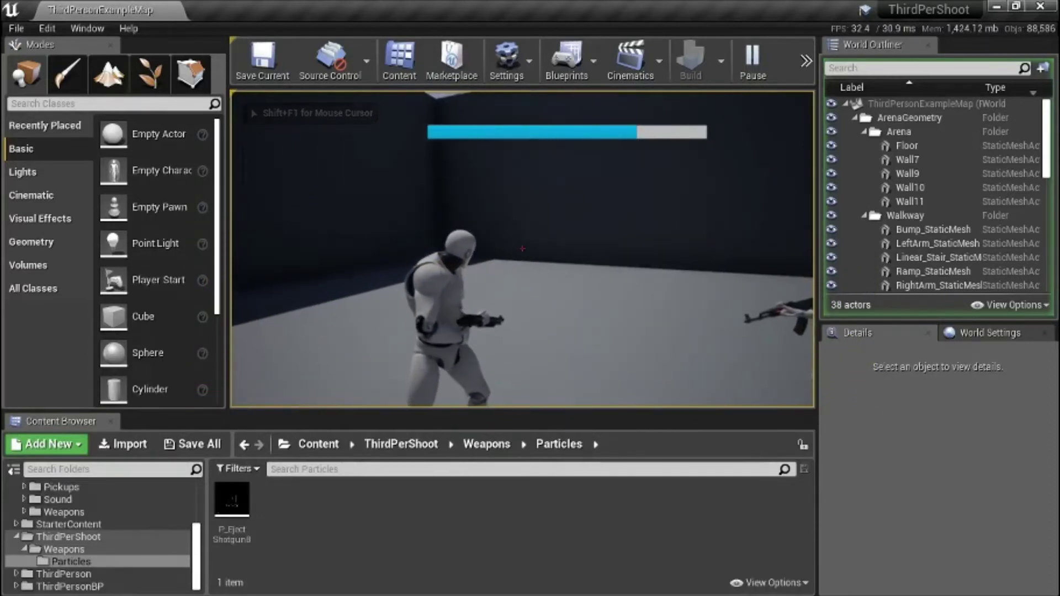
left_click(522, 249)
left_click(523, 248)
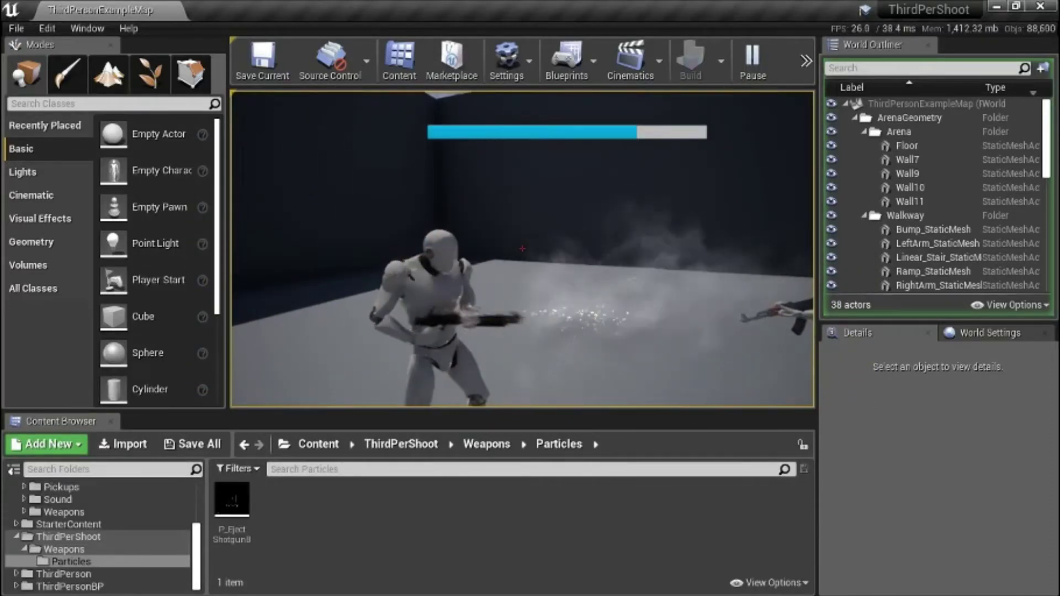
left_click(523, 248)
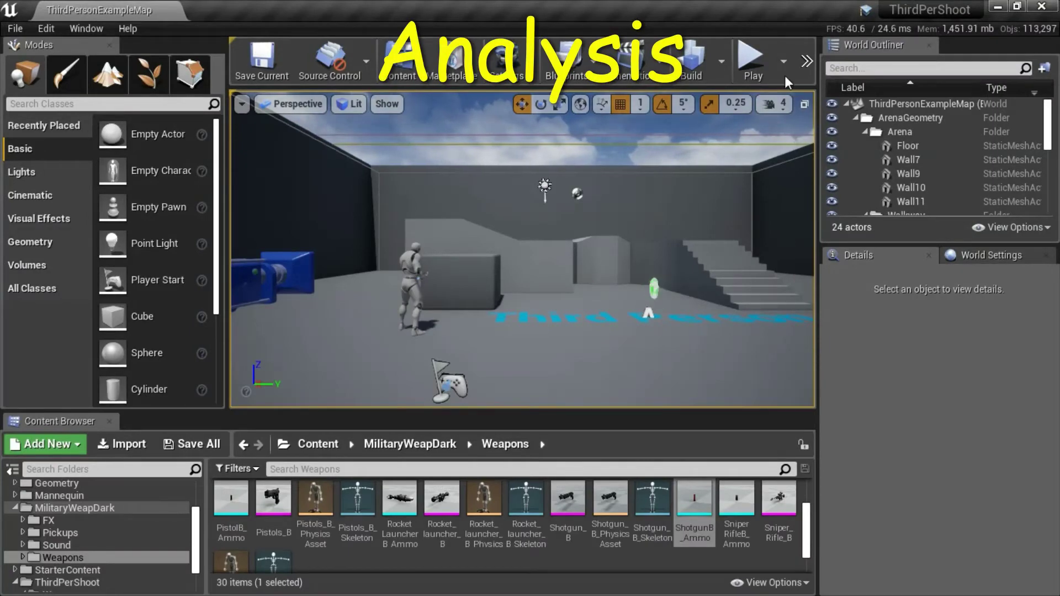
Open the ShotgunB_Ammo static mesh, inspect the shell model up close, and close its editor.
mouse_move(700, 510)
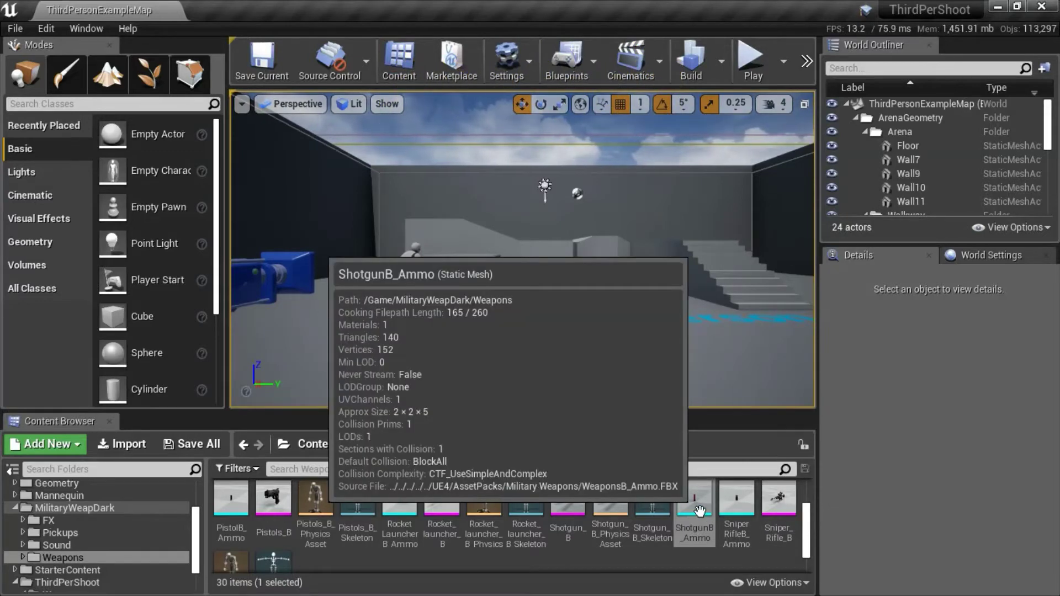
double_click(699, 511)
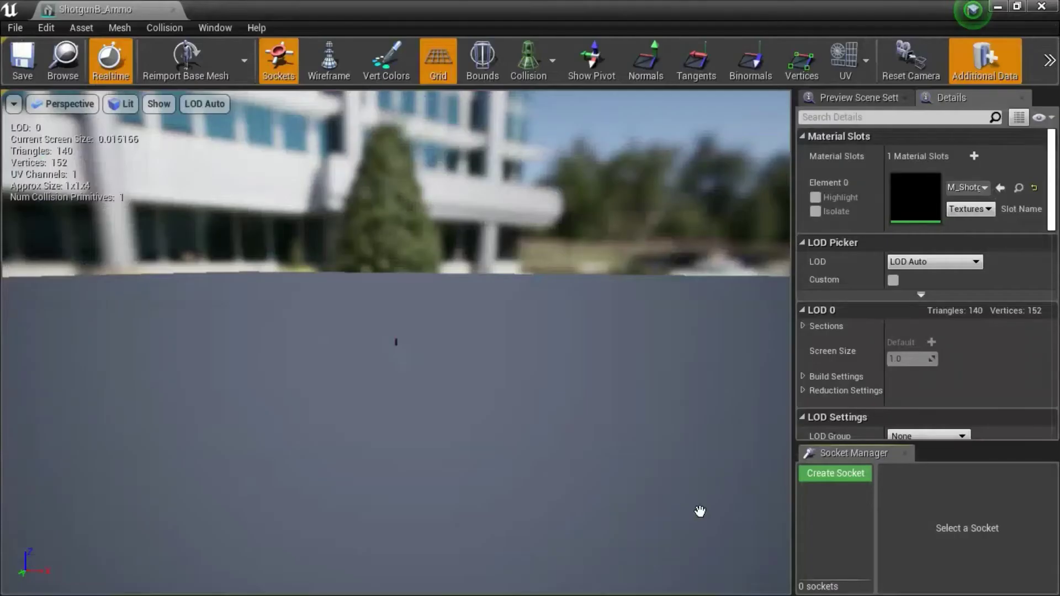
scroll(504, 400, "up", 7)
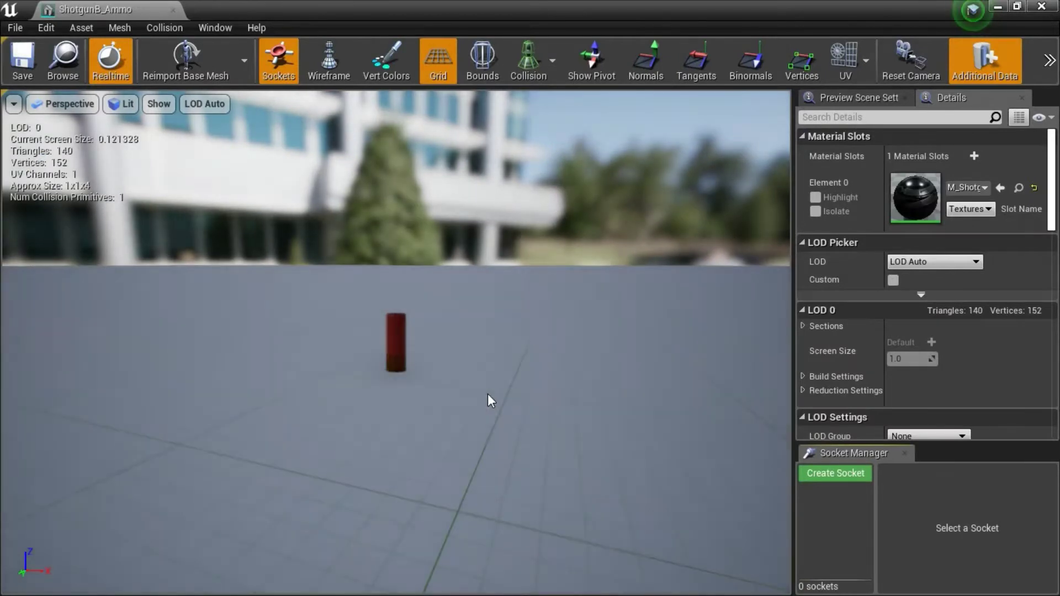
left_click(1042, 7)
mouse_move(701, 506)
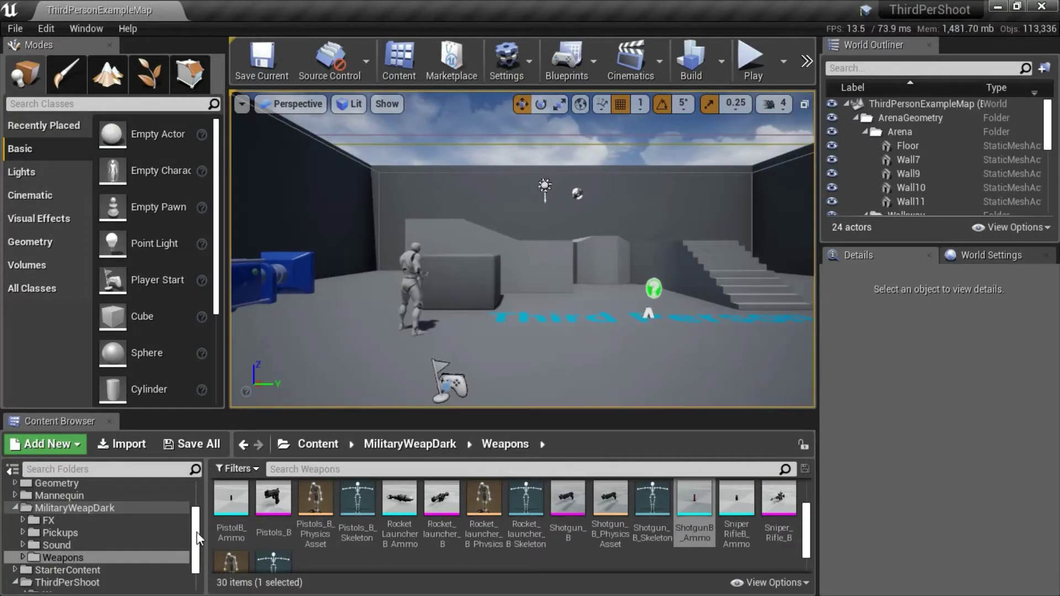
View the P_EjectShotgunB particle system from the ThirdPerShoot Weapons Particles folder and close its editor.
left_click_drag(196, 532, 191, 559)
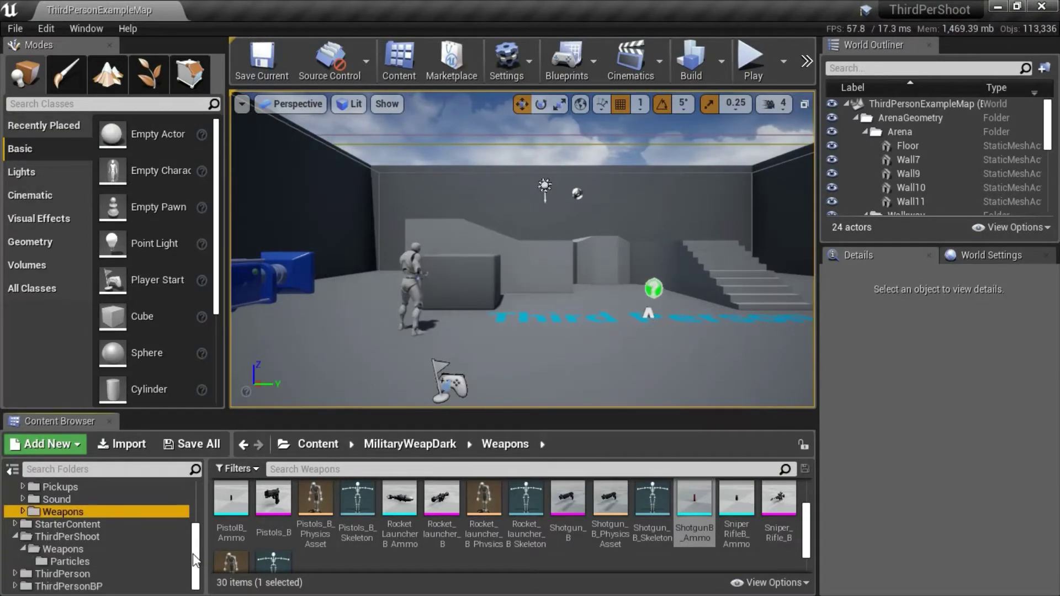
left_click(105, 561)
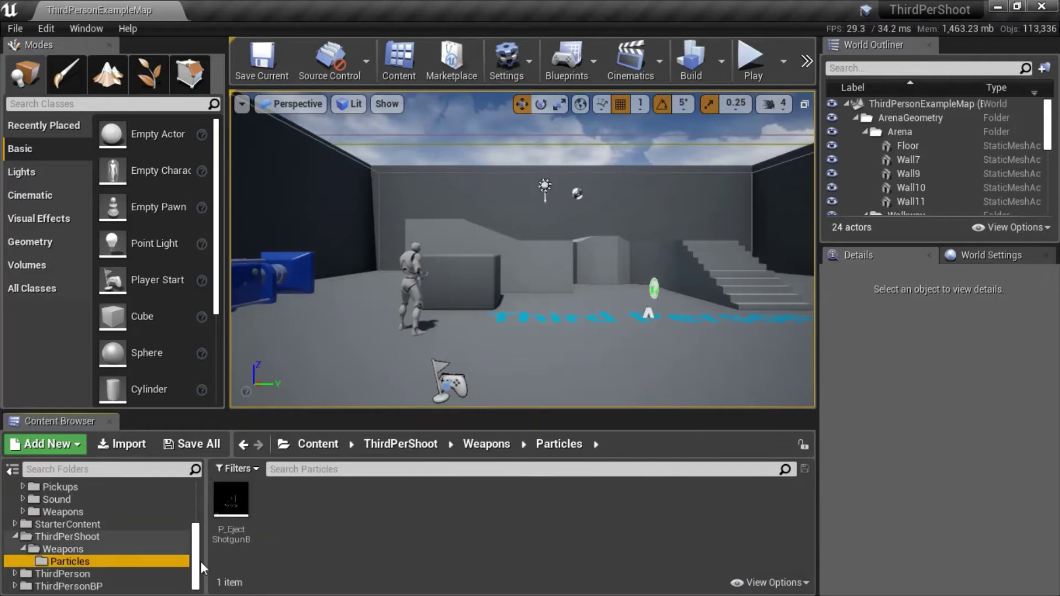
mouse_move(243, 510)
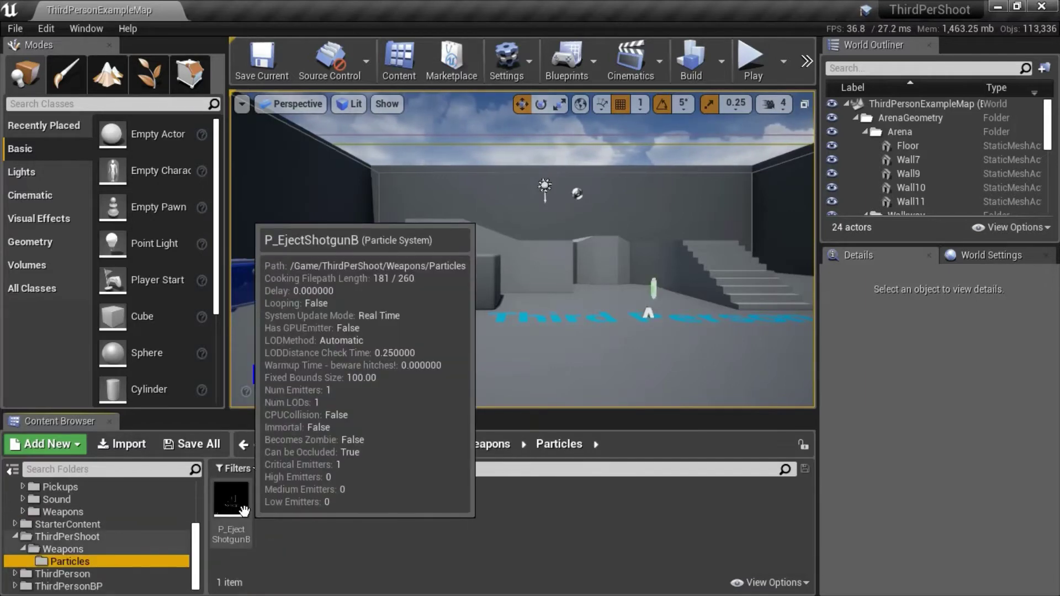
left_click(243, 511)
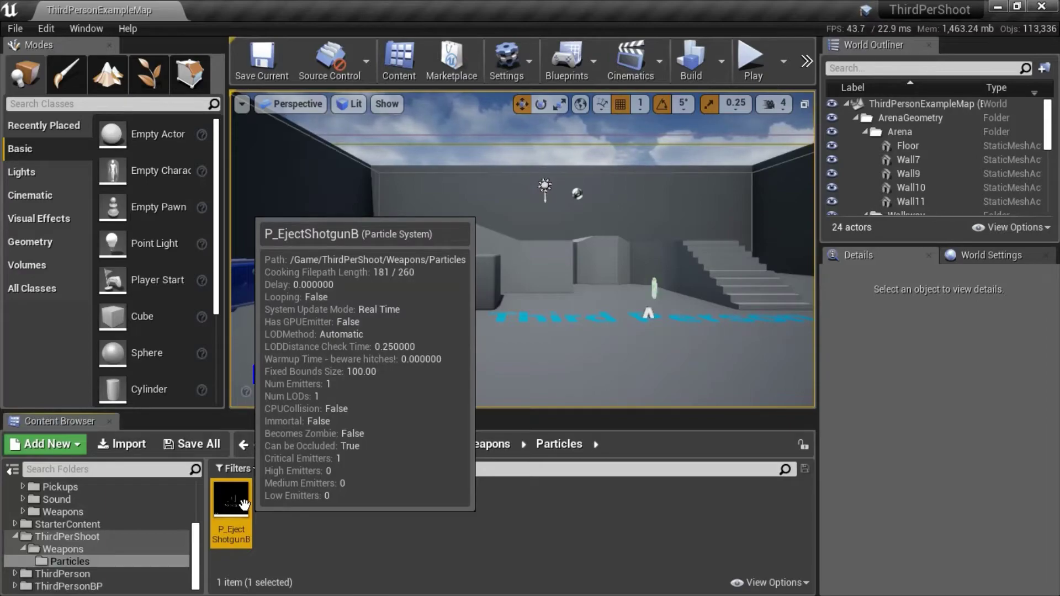
double_click(243, 504)
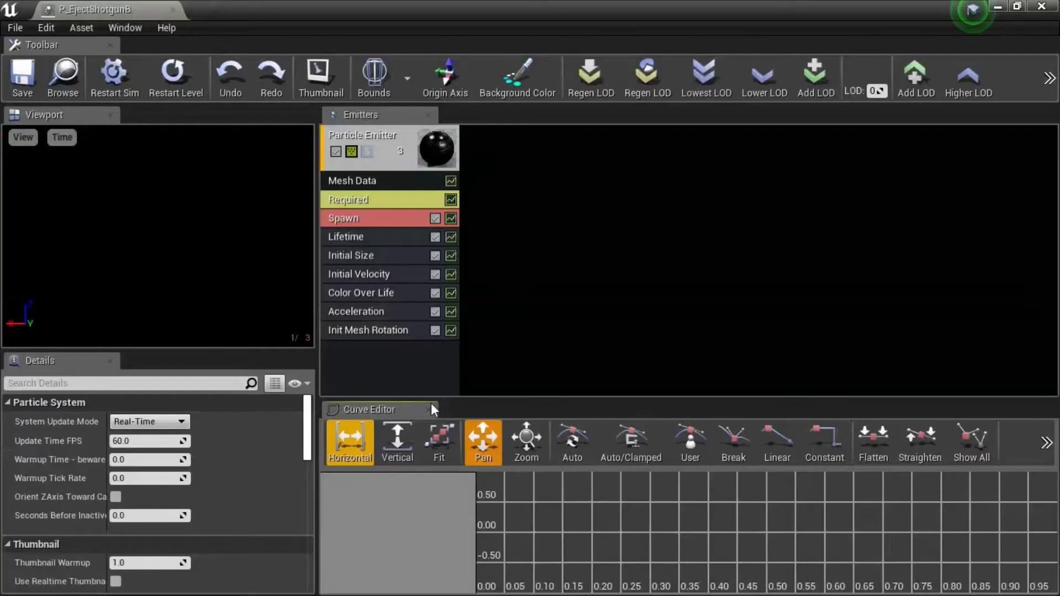
left_click(1048, 7)
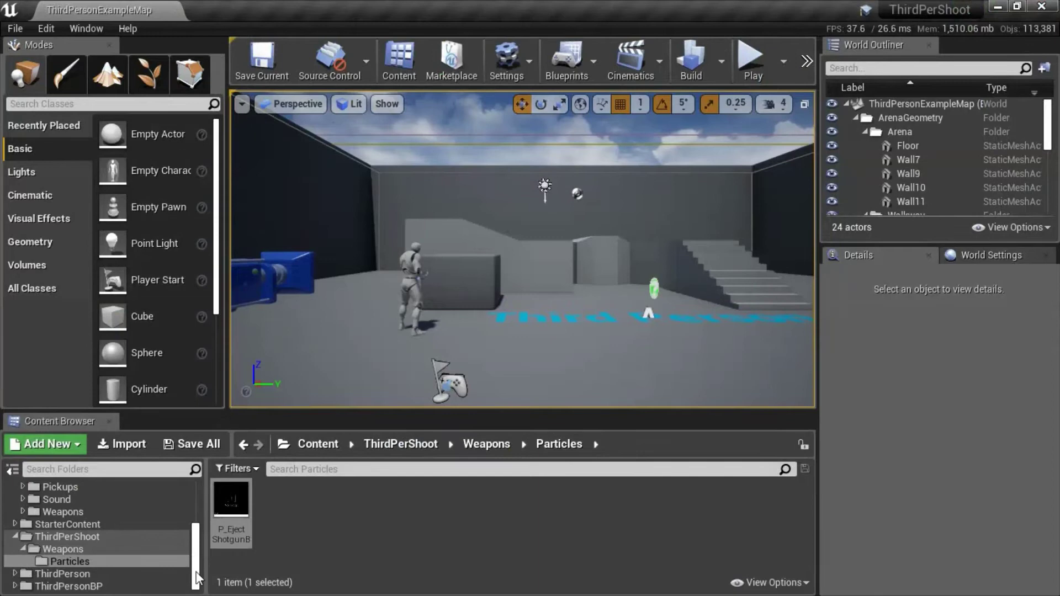
Open the PlayerCharacter blueprint from the ThirdPerShoot folder and examine the emitter spawning nodes in its Event Graph.
left_click(194, 541)
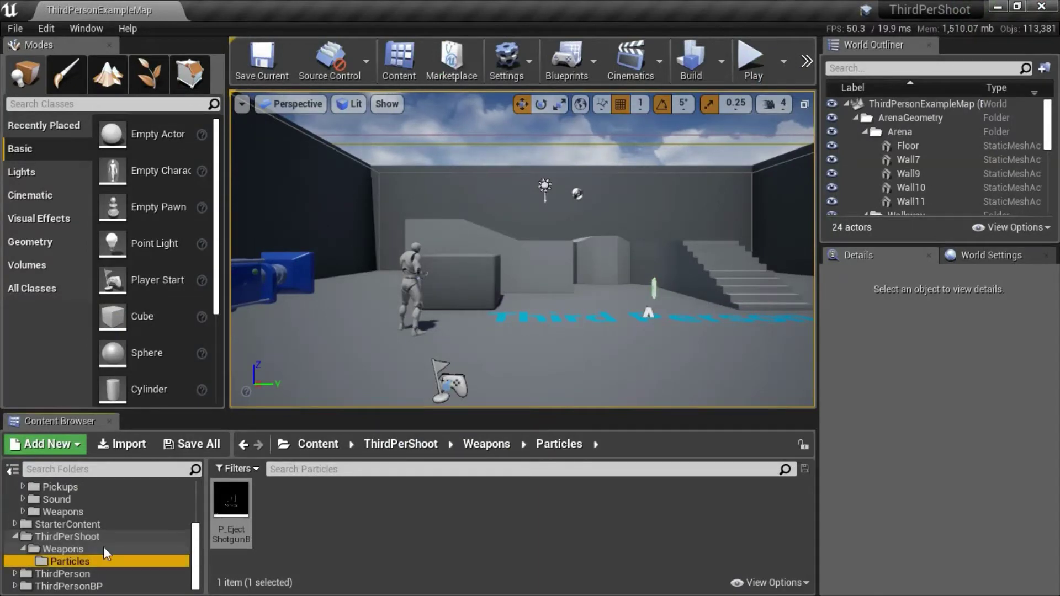
left_click(84, 539)
double_click(613, 504)
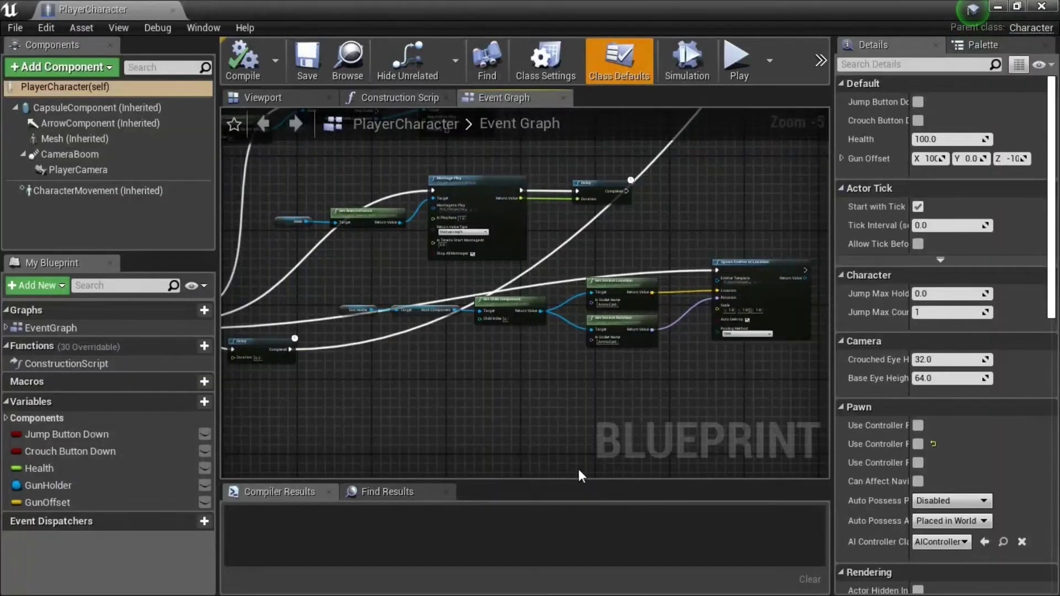
left_click_drag(416, 334, 711, 381)
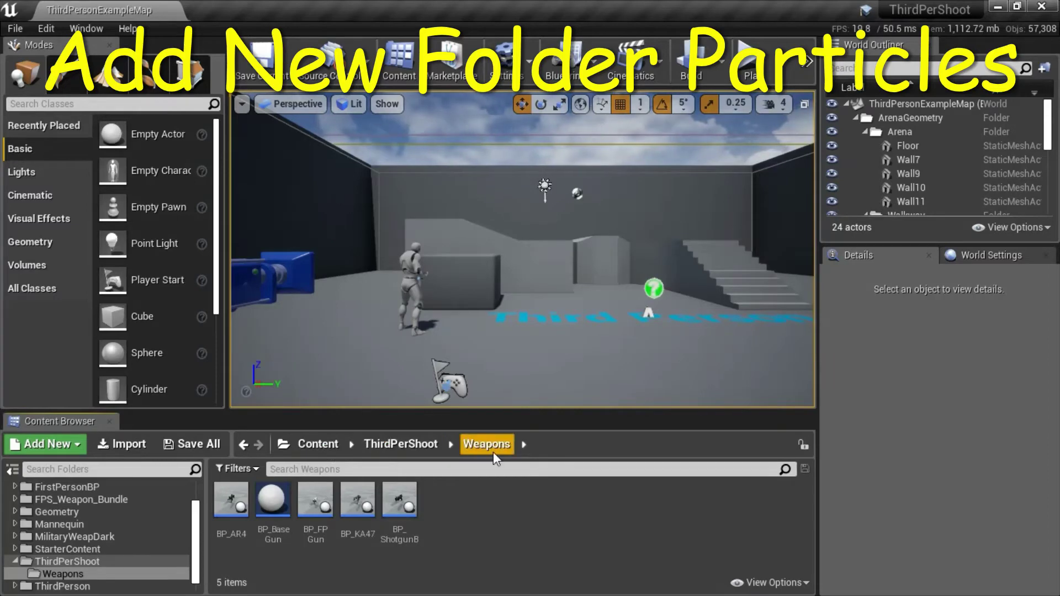
Create a folder named Particles inside the ThirdPerShoot Weapons folder and open it.
left_click(48, 444)
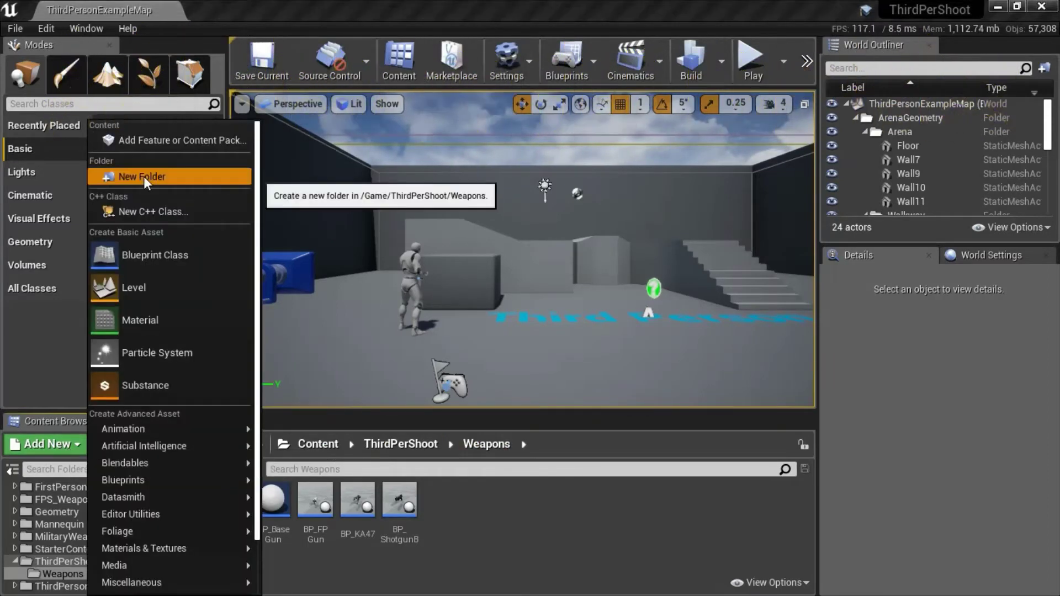
left_click(144, 177)
type("Particles")
key("Return")
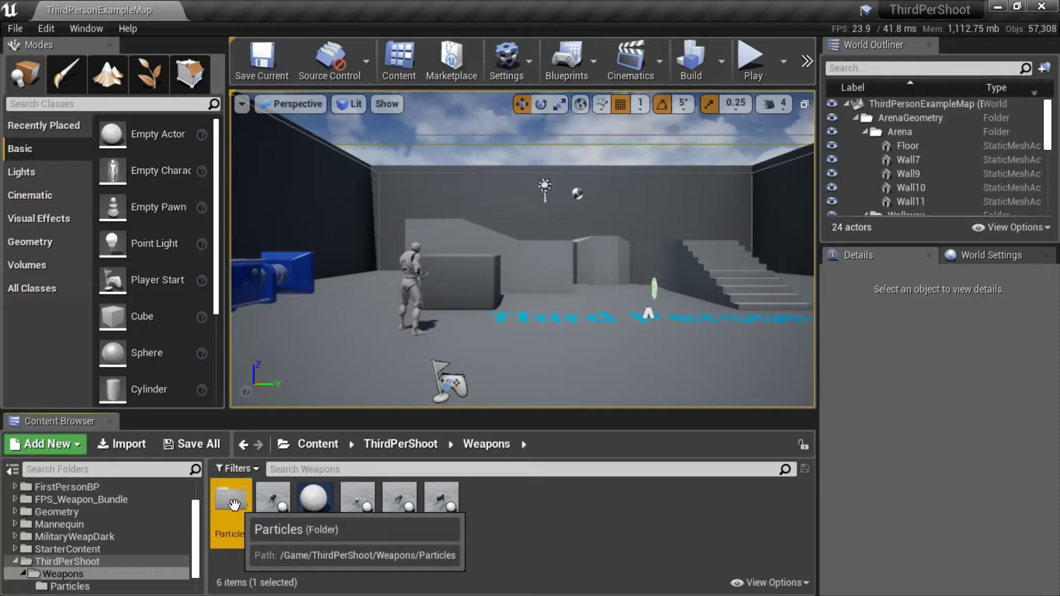
double_click(231, 503)
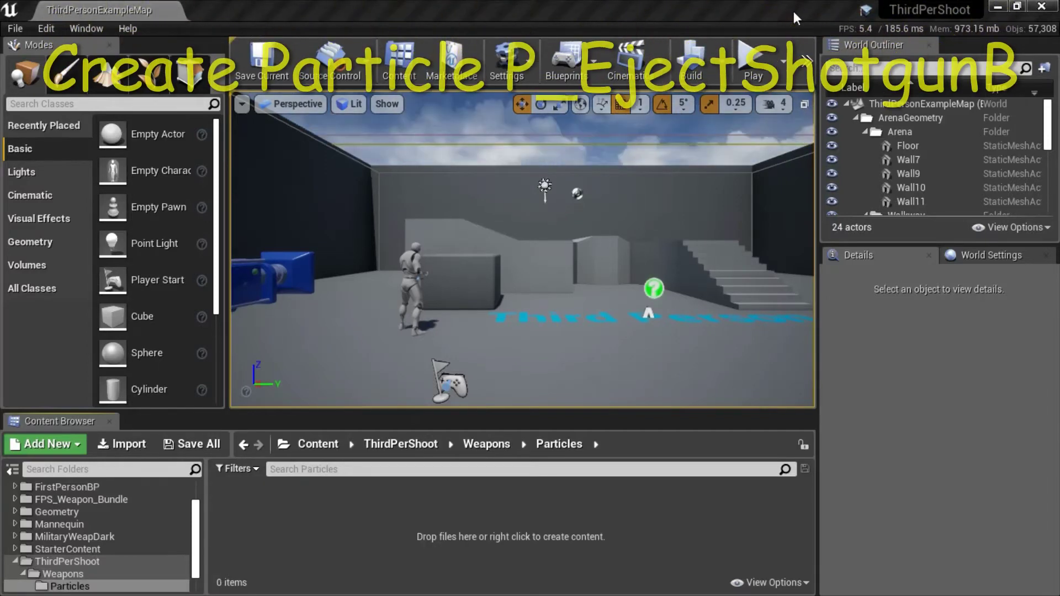
Create a particle system named P_EjectShotgunB in the Particles folder.
right_click(393, 500)
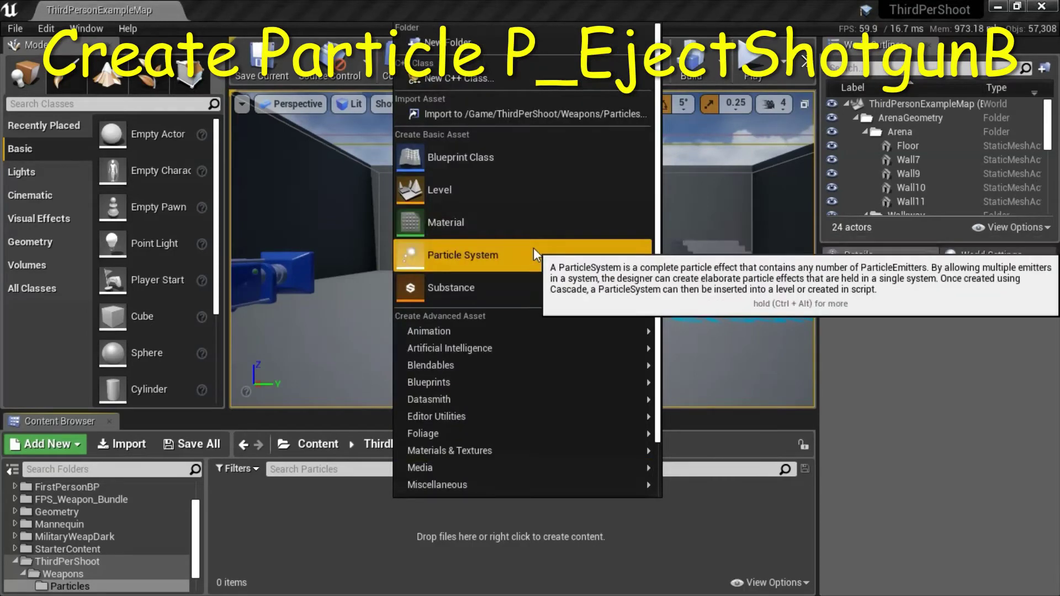
left_click(533, 248)
type("P_EjectShotgunB")
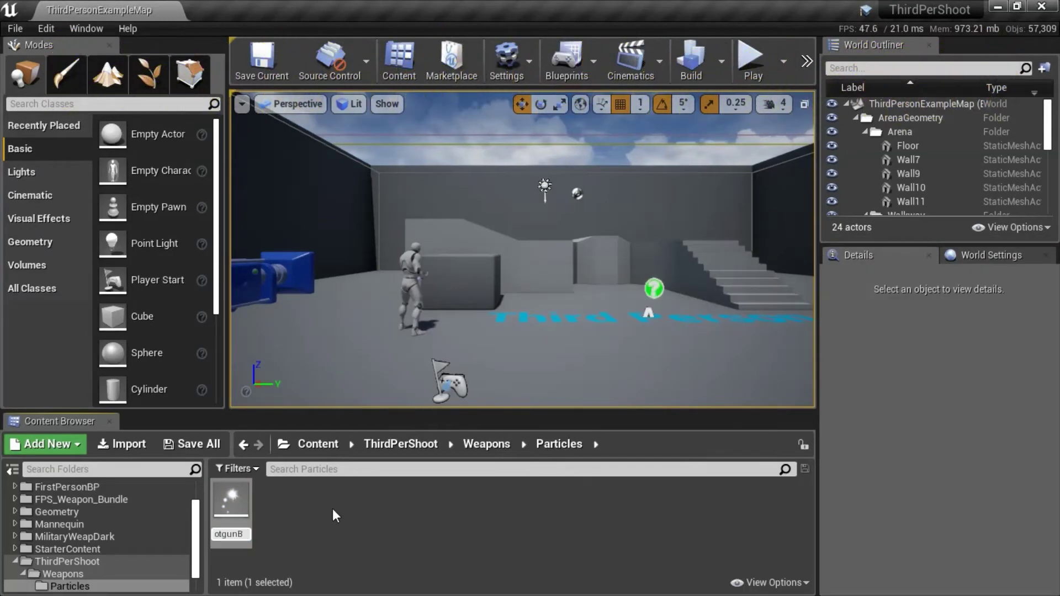
left_click(239, 497)
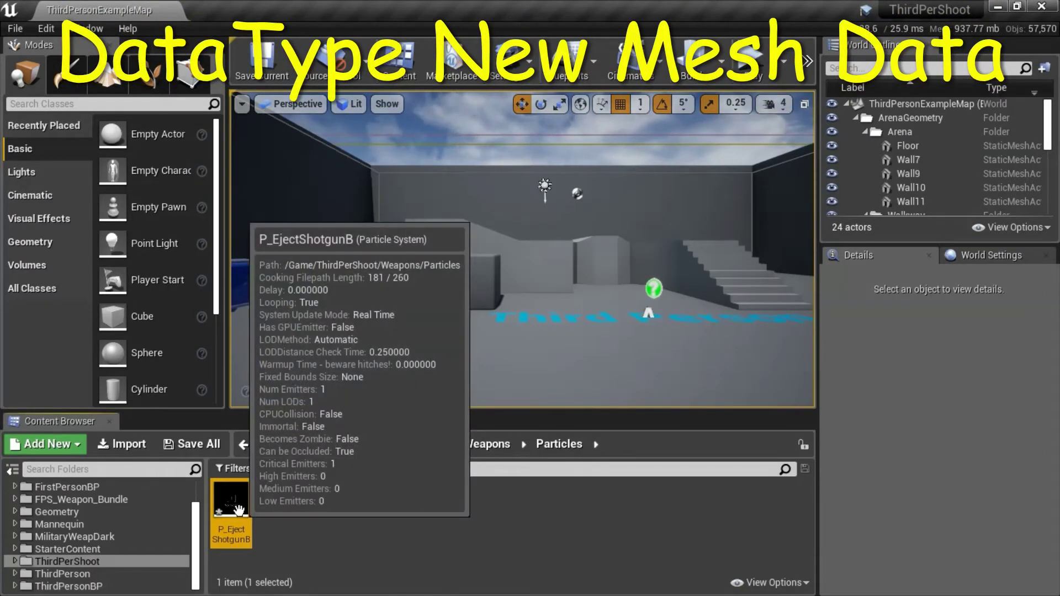
Open P_EjectShotgunB and add New Mesh Data type data to its particle emitter.
double_click(238, 509)
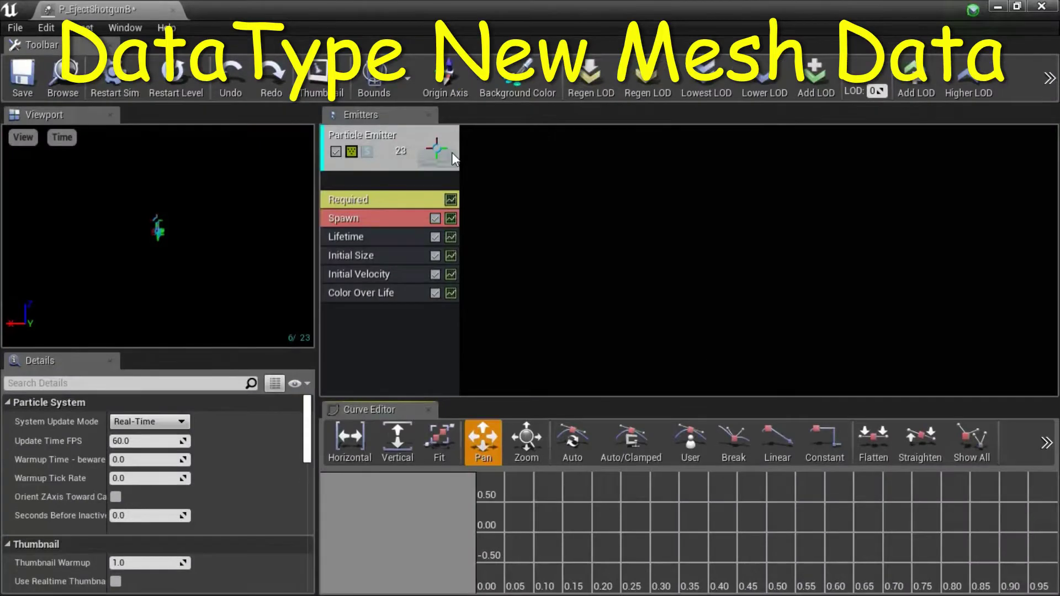
right_click(383, 161)
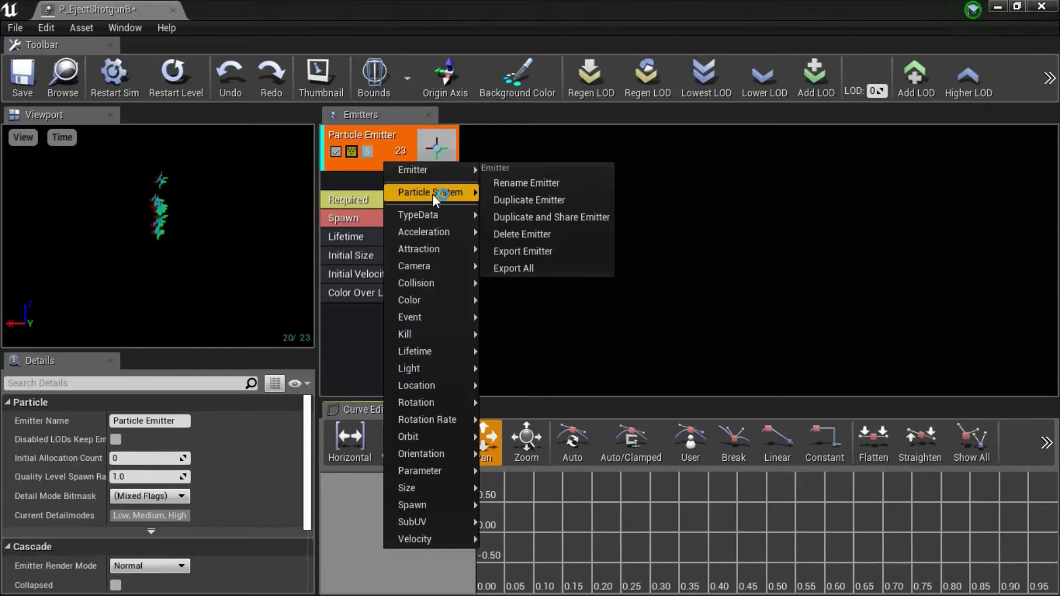
mouse_move(425, 215)
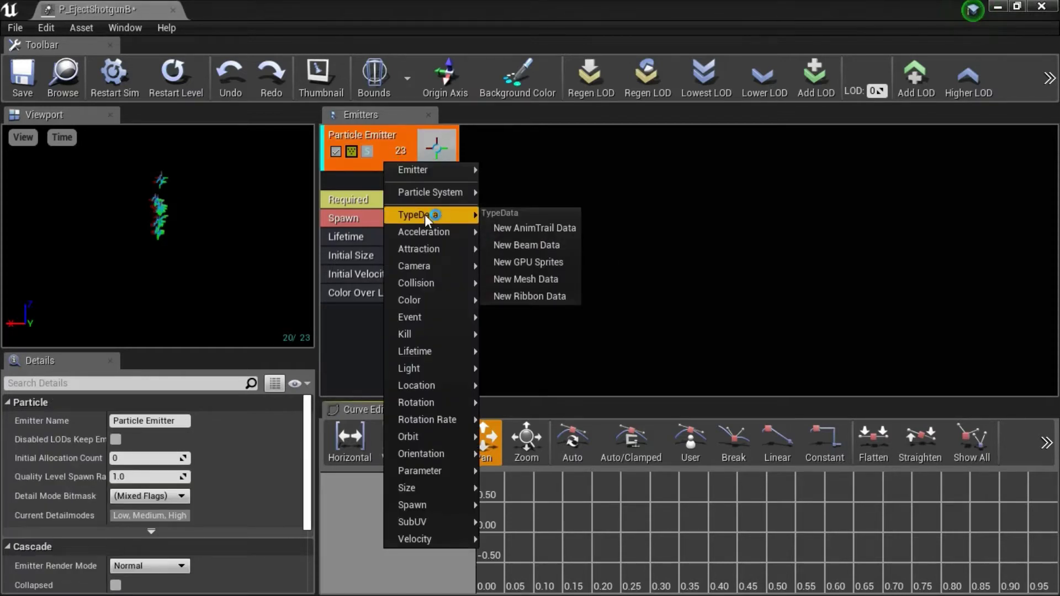
left_click(548, 277)
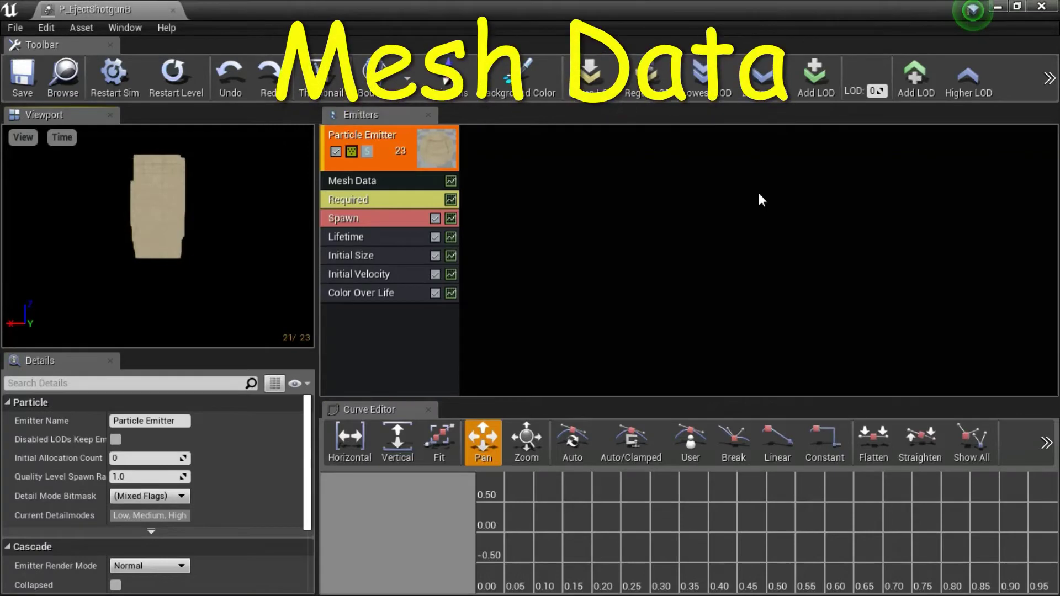
Set the mesh of the emitter's Mesh Data module to ShotgunB_Ammo.
left_click(385, 184)
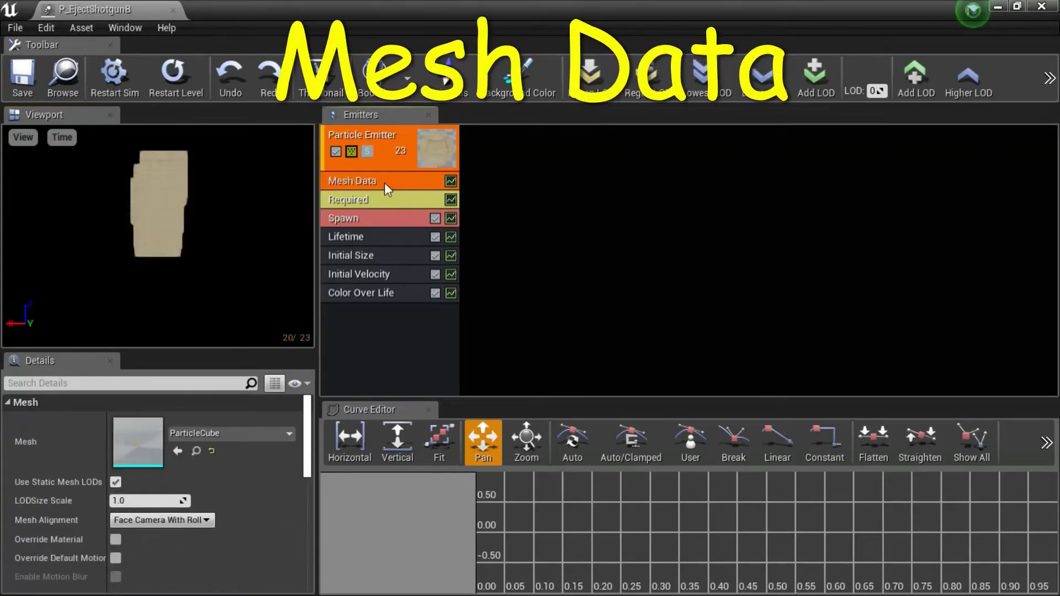
left_click(285, 432)
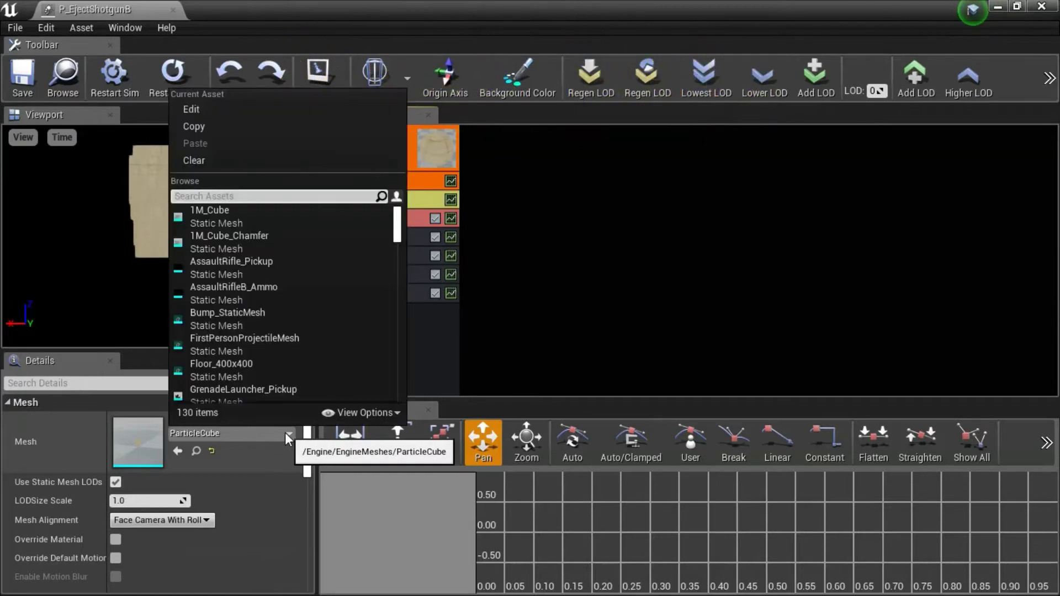
type("s")
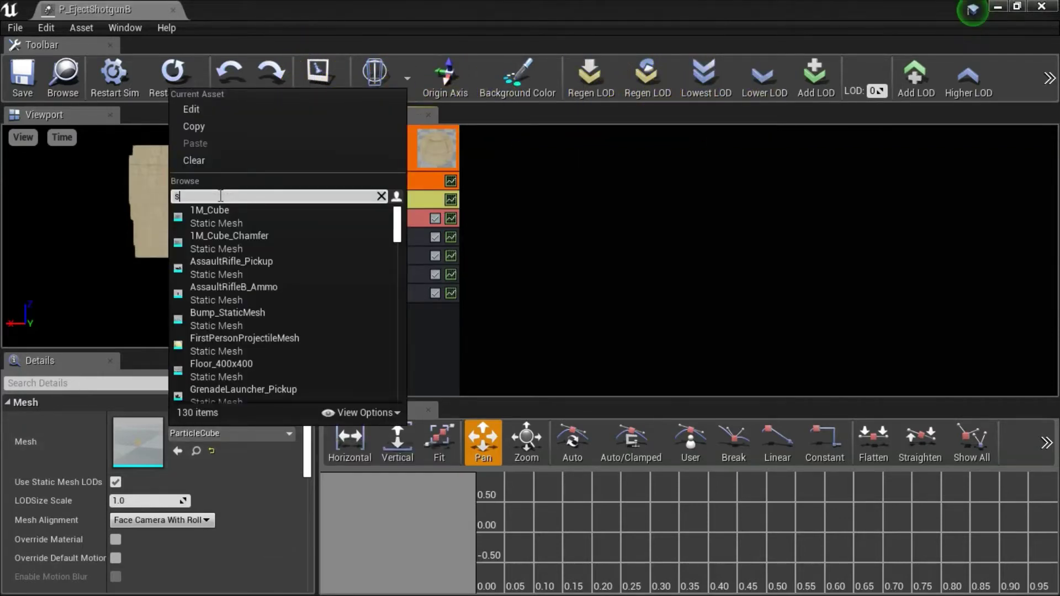
type("hotg")
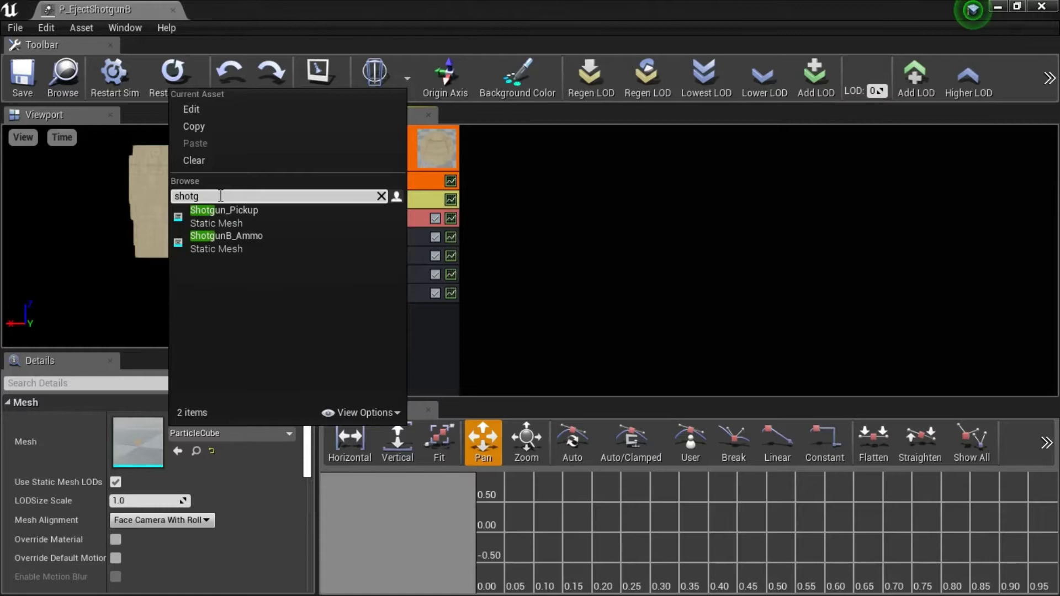
type("unb")
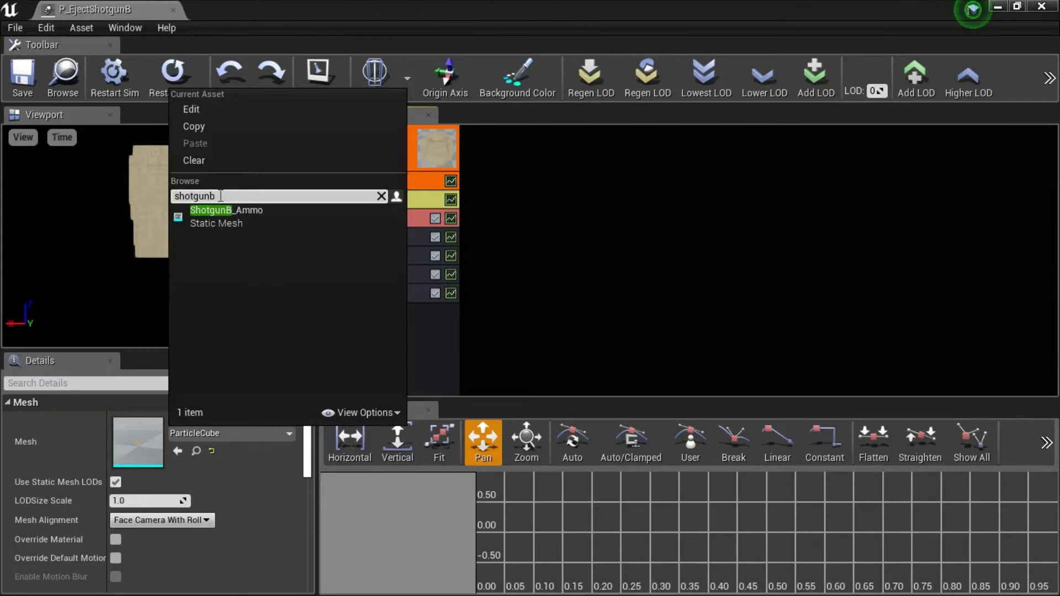
left_click(249, 215)
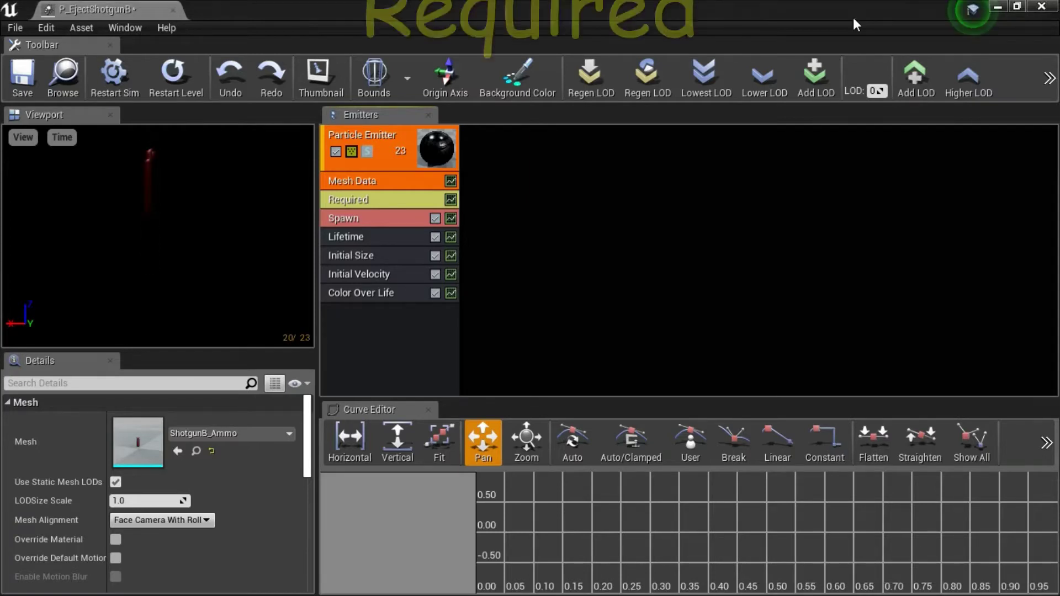
Enable Kill on Deactivate and Kill on Completed in the emitter's Required module.
left_click(388, 198)
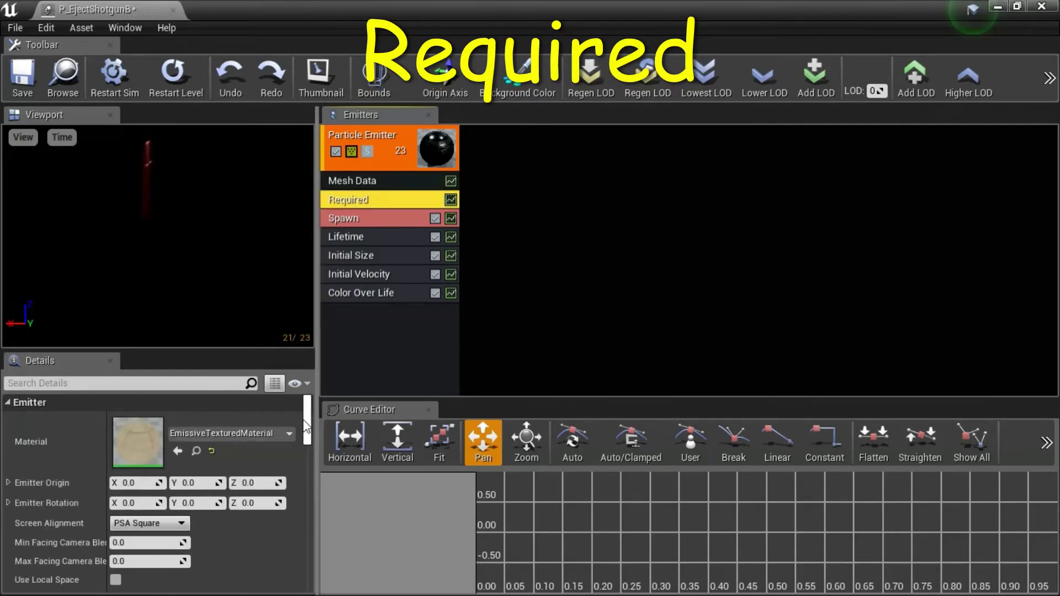
scroll(307, 426, "down", 3)
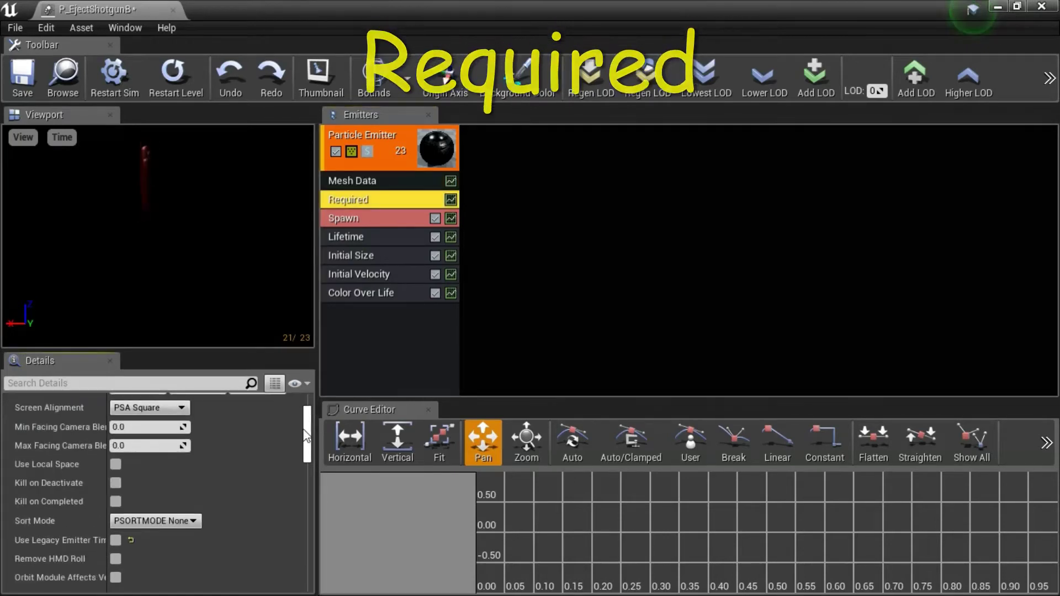
scroll(306, 428, "down", 1)
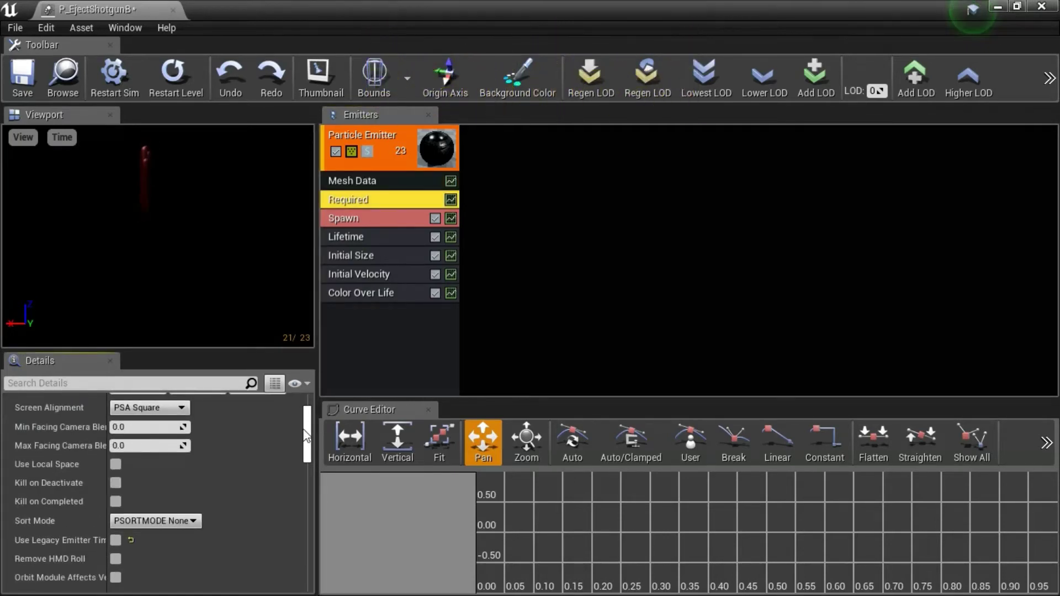
left_click(115, 483)
left_click(115, 501)
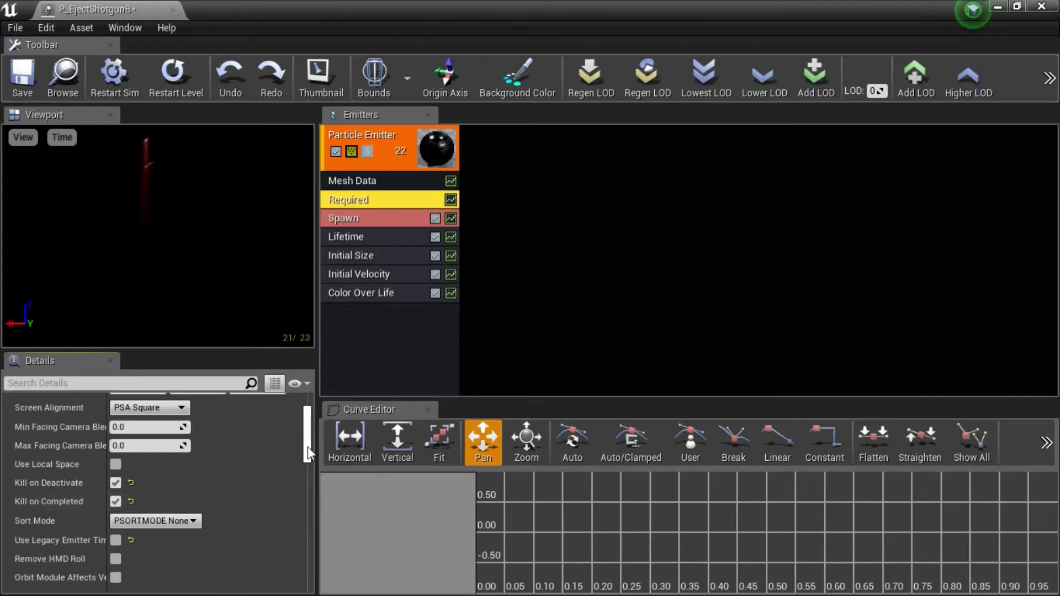
Set Emitter Loops to 1 in the Duration settings of the Required module.
left_click_drag(308, 453, 303, 481)
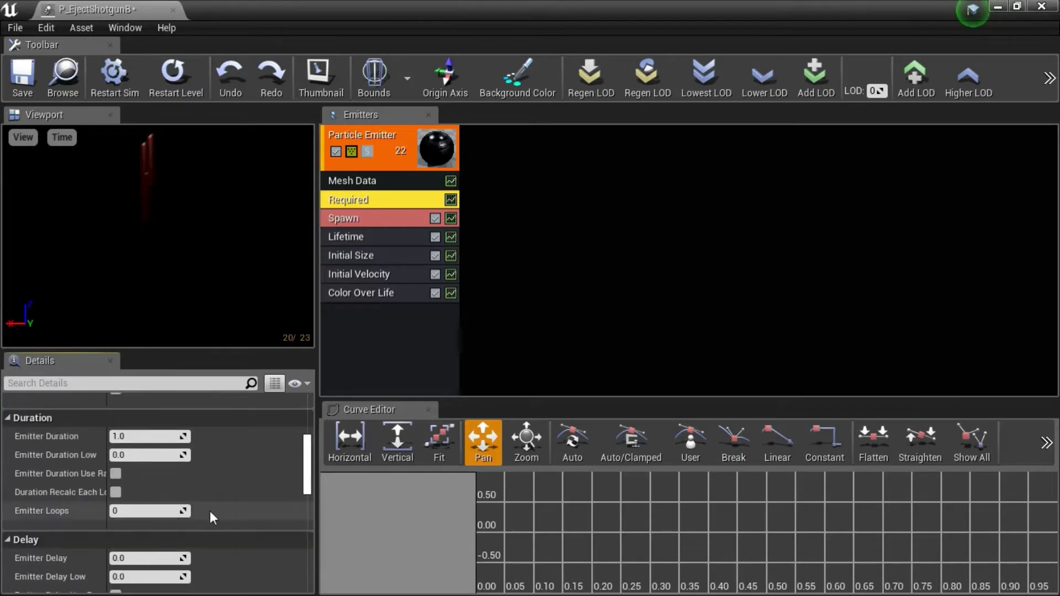
left_click(132, 510)
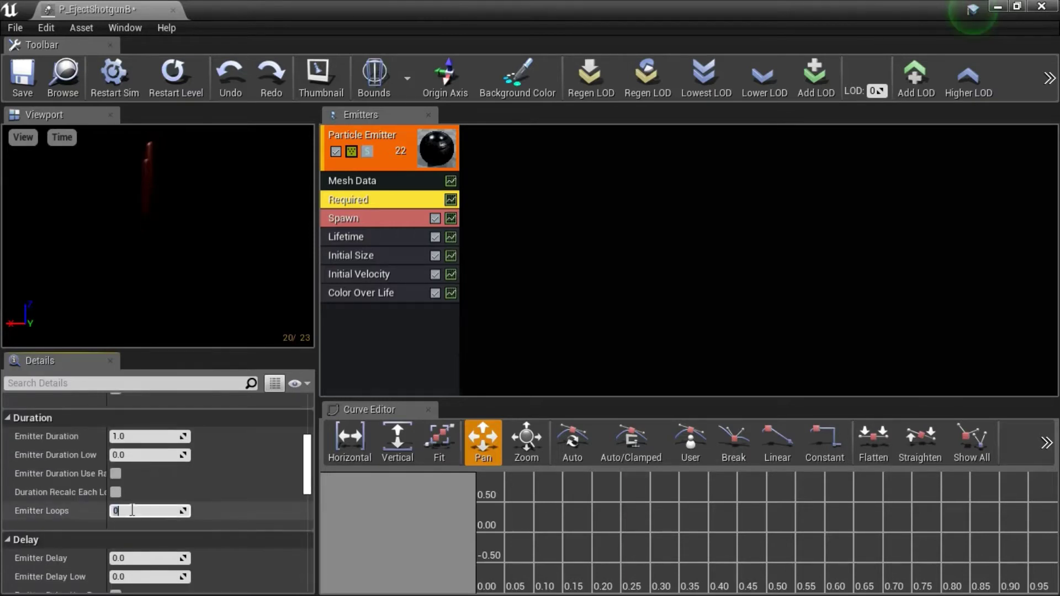
type("1")
key("Return")
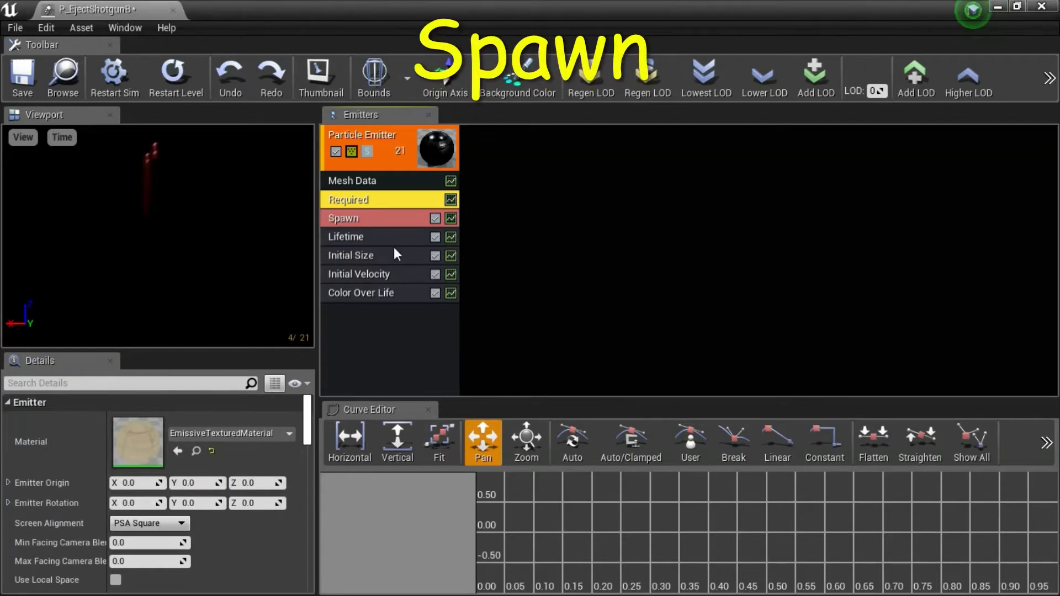
Set the constant Rate of the Spawn module's distribution to 0.
left_click(366, 218)
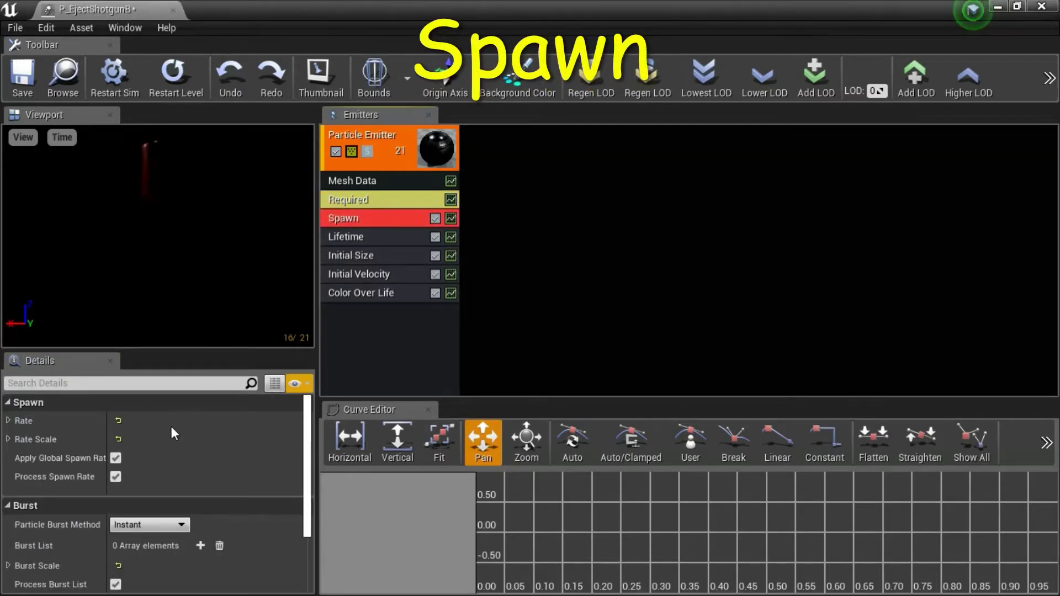
left_click(8, 421)
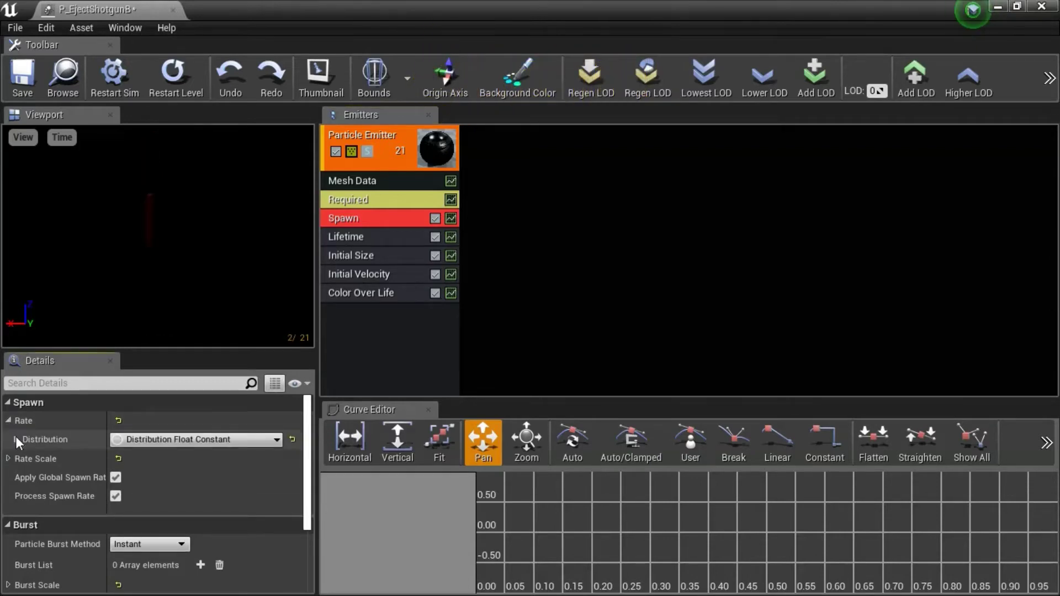
left_click(15, 438)
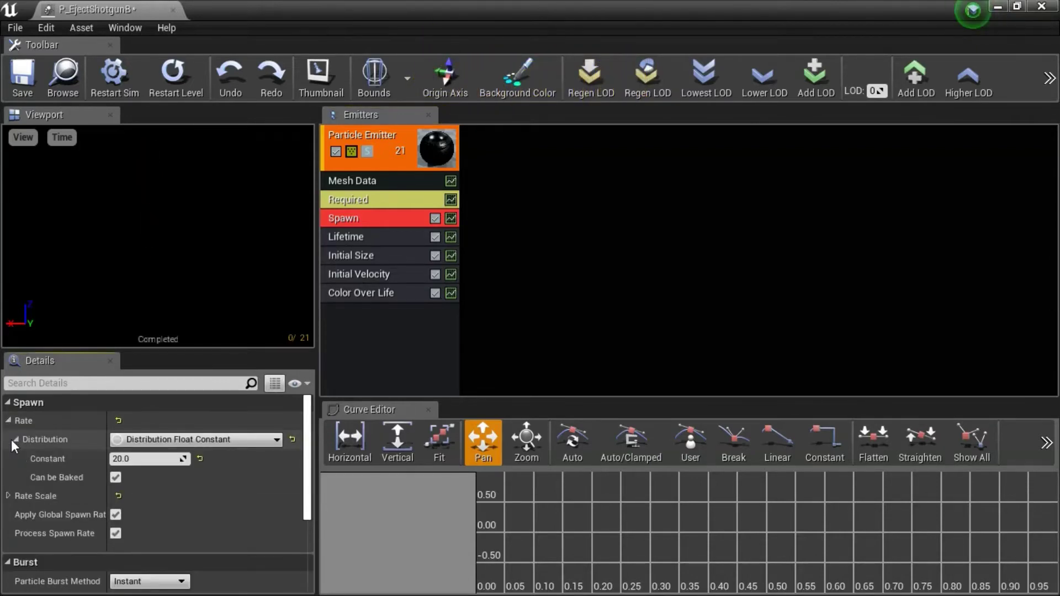
left_click(142, 458)
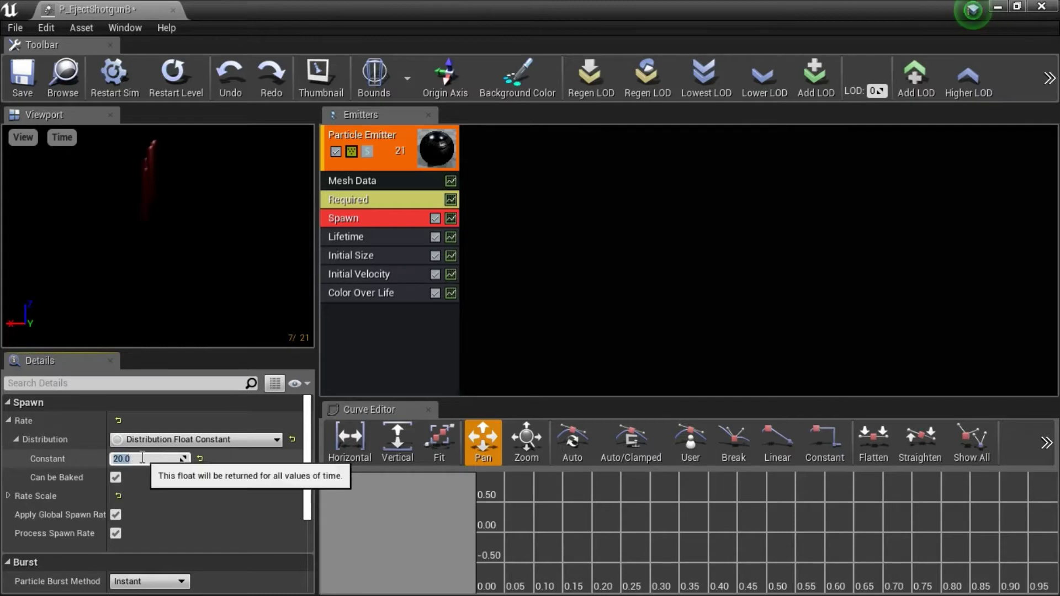
type("0")
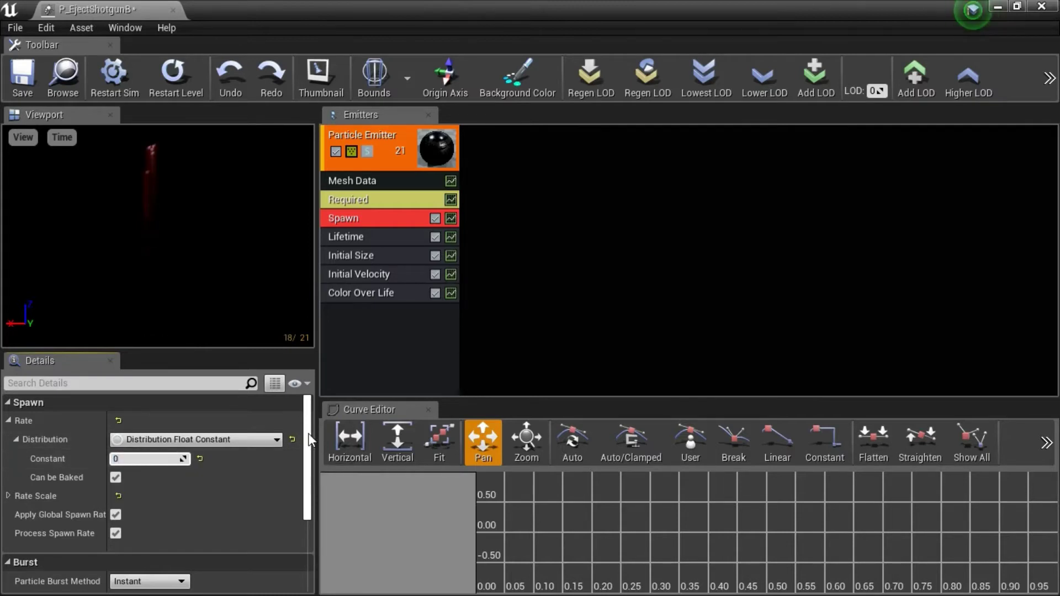
Add one entry to the Spawn module's Burst List and set its Count to 1.
scroll(305, 472, "down", 3)
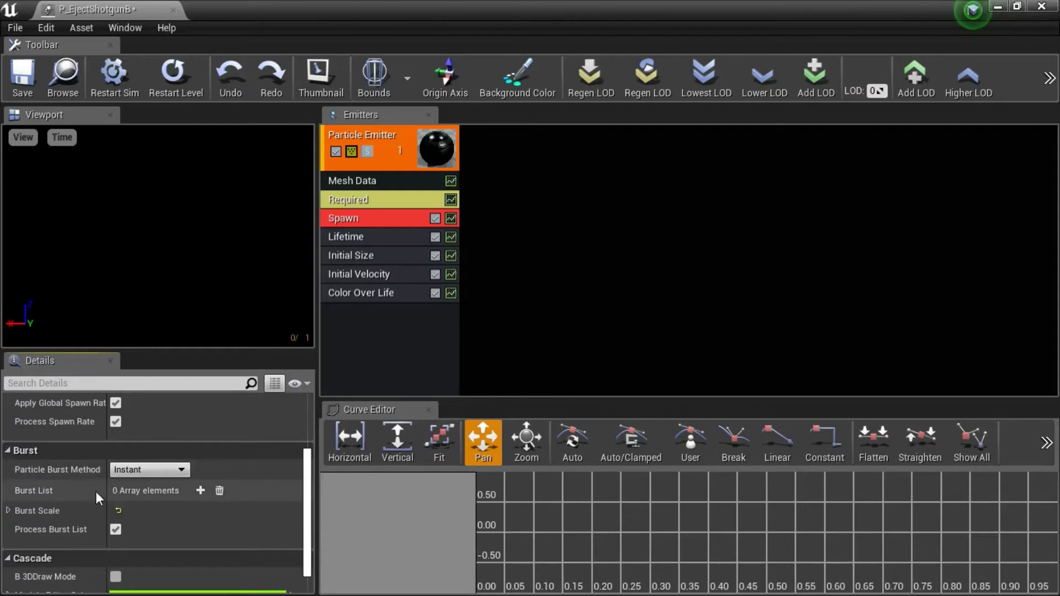
left_click(201, 491)
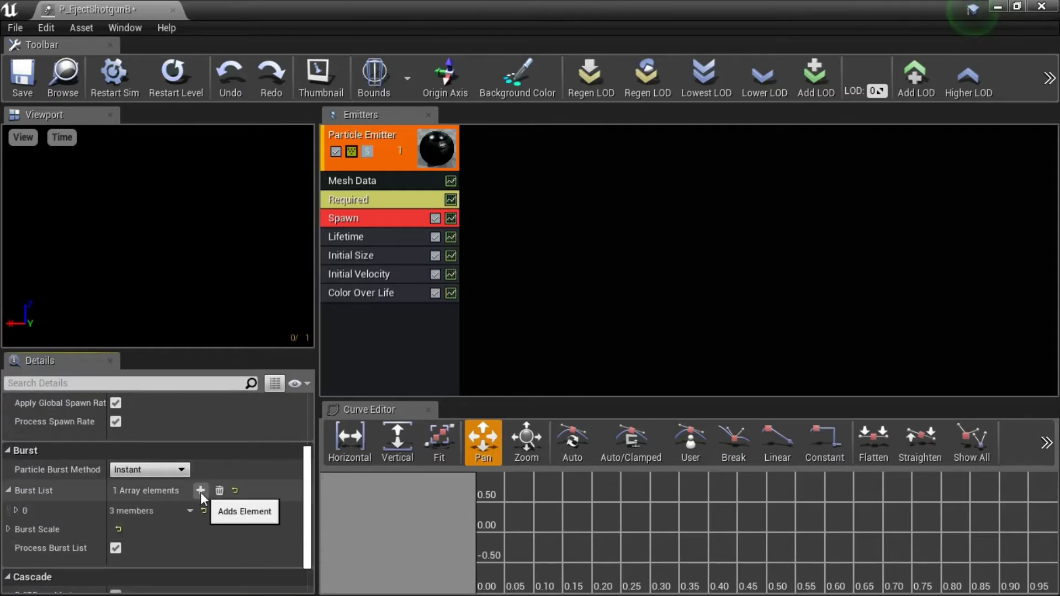
left_click(15, 510)
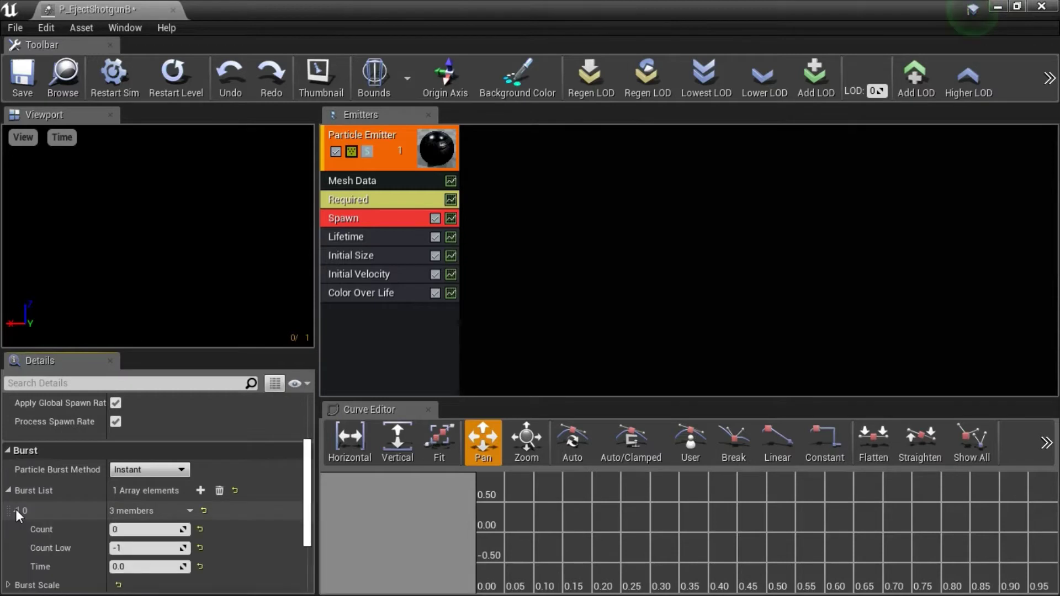
left_click(135, 530)
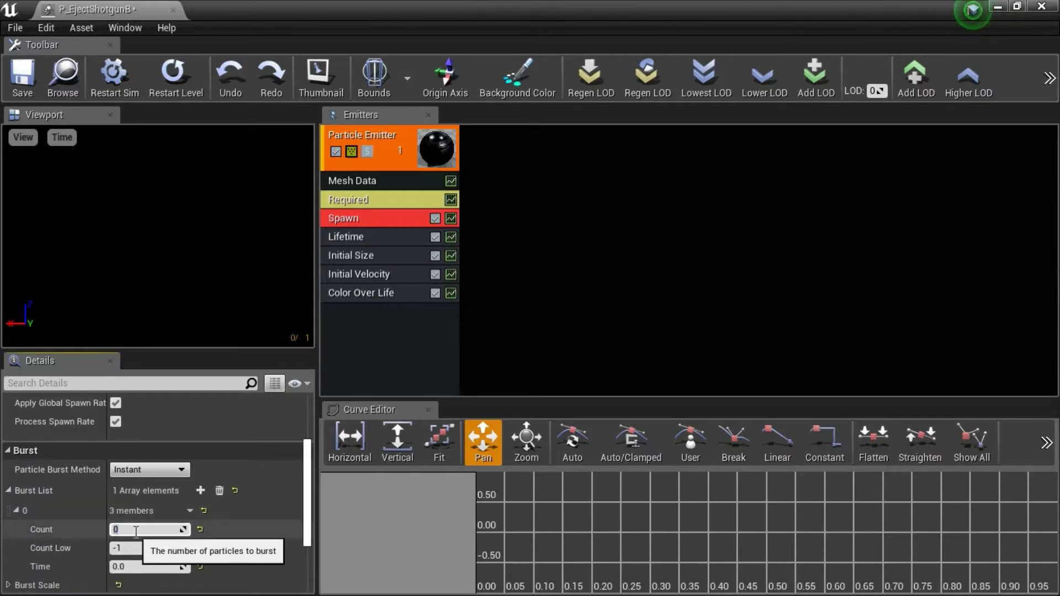
type("1")
key("Return")
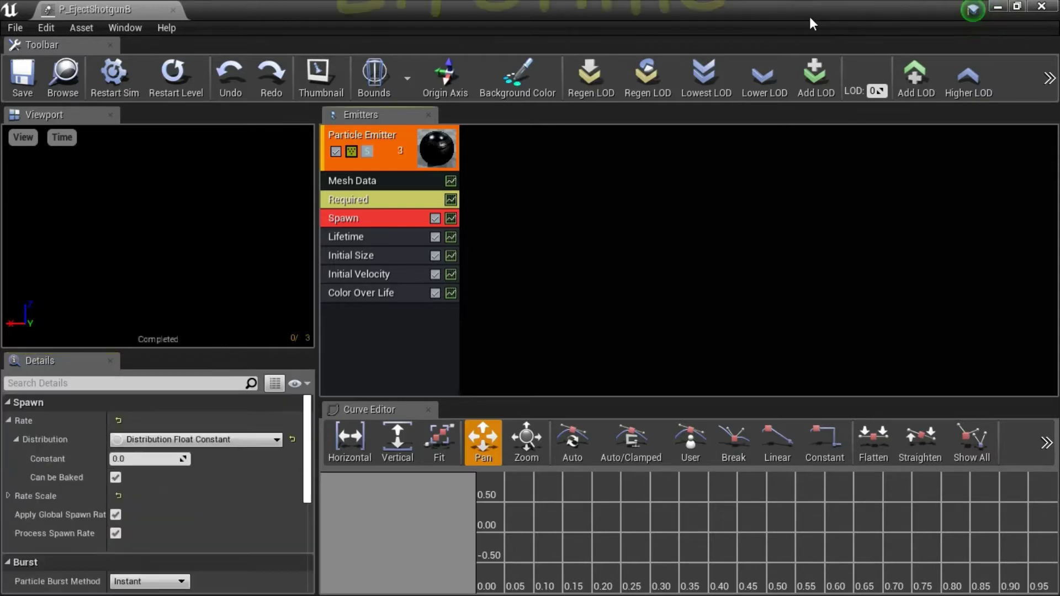
Change the Lifetime module's distribution to Distribution Float Constant and set its constant to 1.5.
left_click(378, 237)
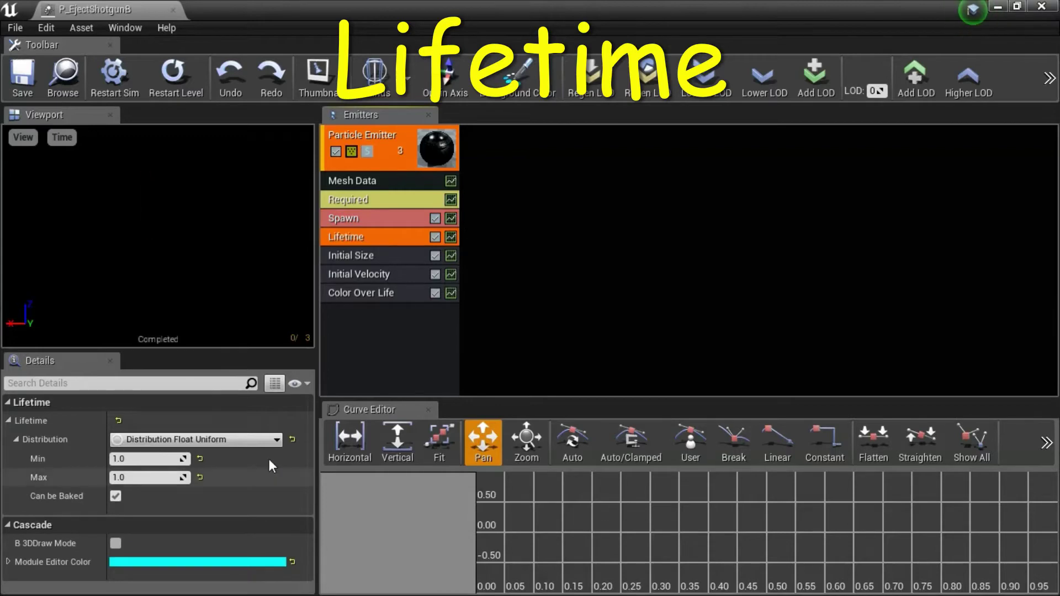
left_click(277, 440)
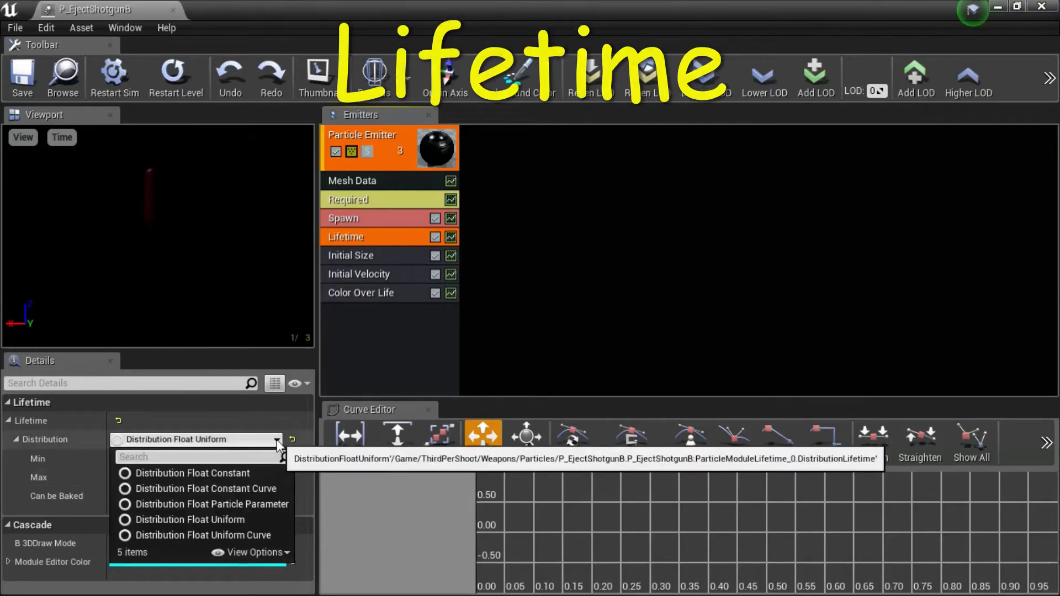
left_click(235, 473)
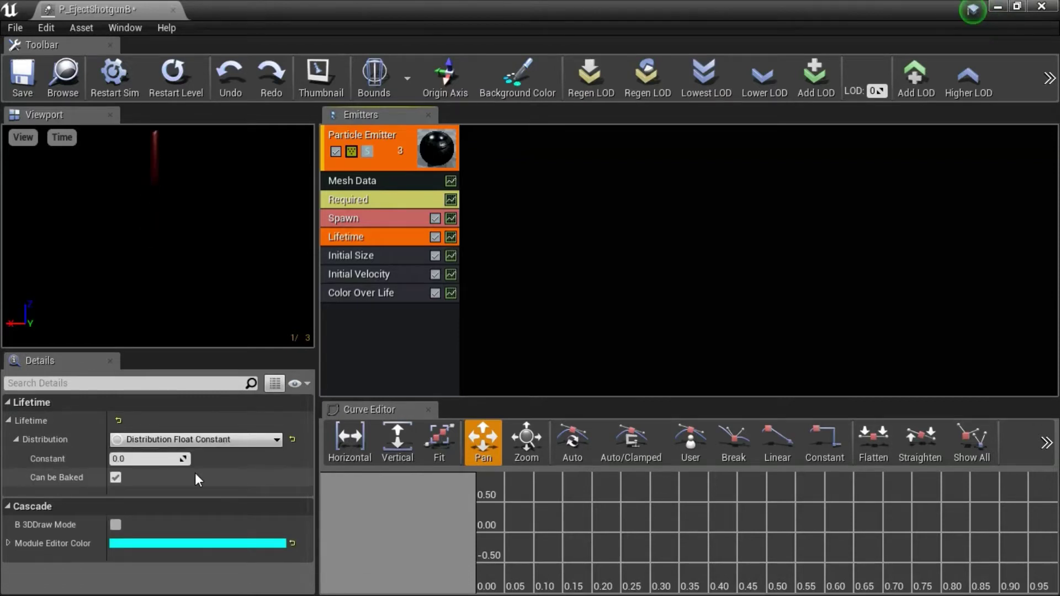
left_click(137, 459)
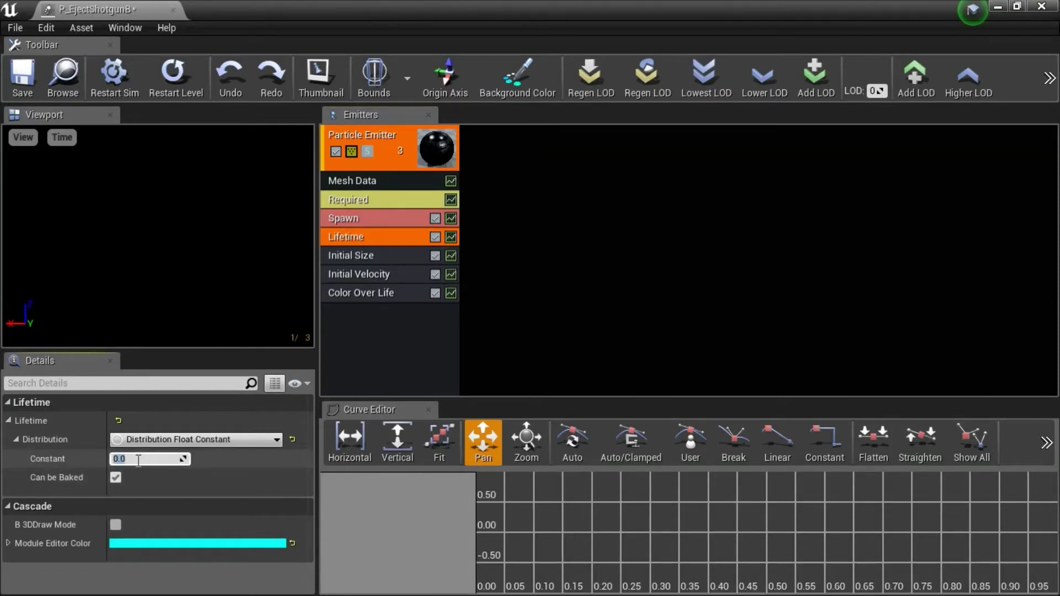
type("1.5")
key("Return")
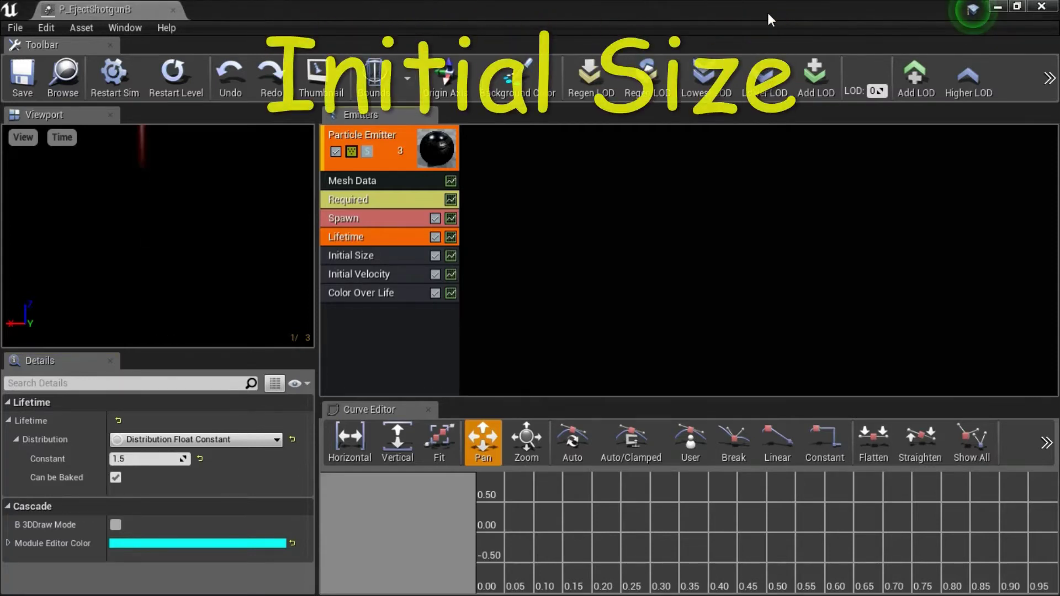
Reset the Initial Size module's Start Size so Max and Min are 1.0 on X, Y and Z.
left_click(396, 295)
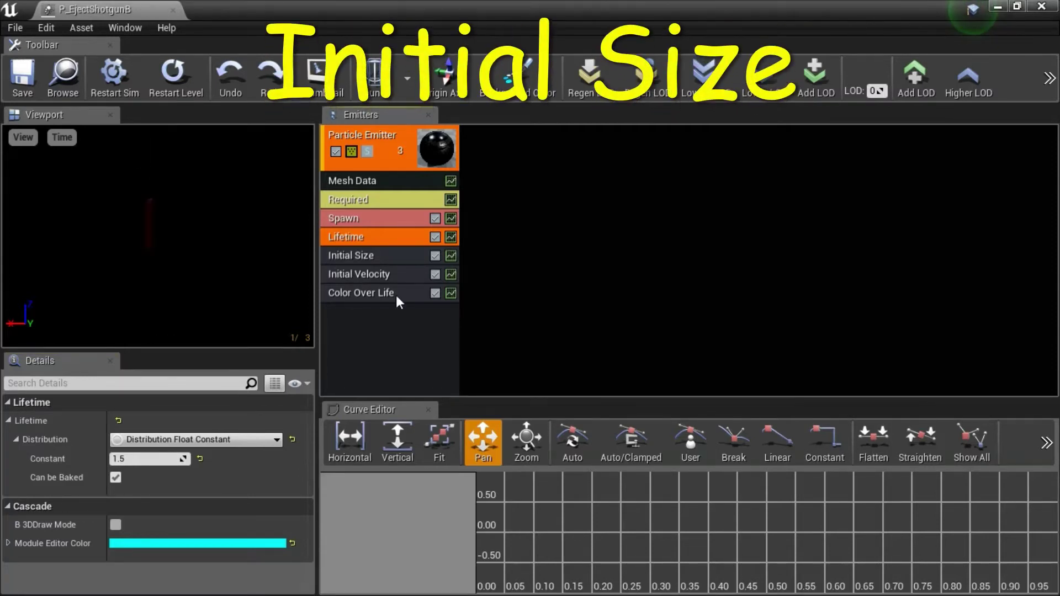
left_click(379, 255)
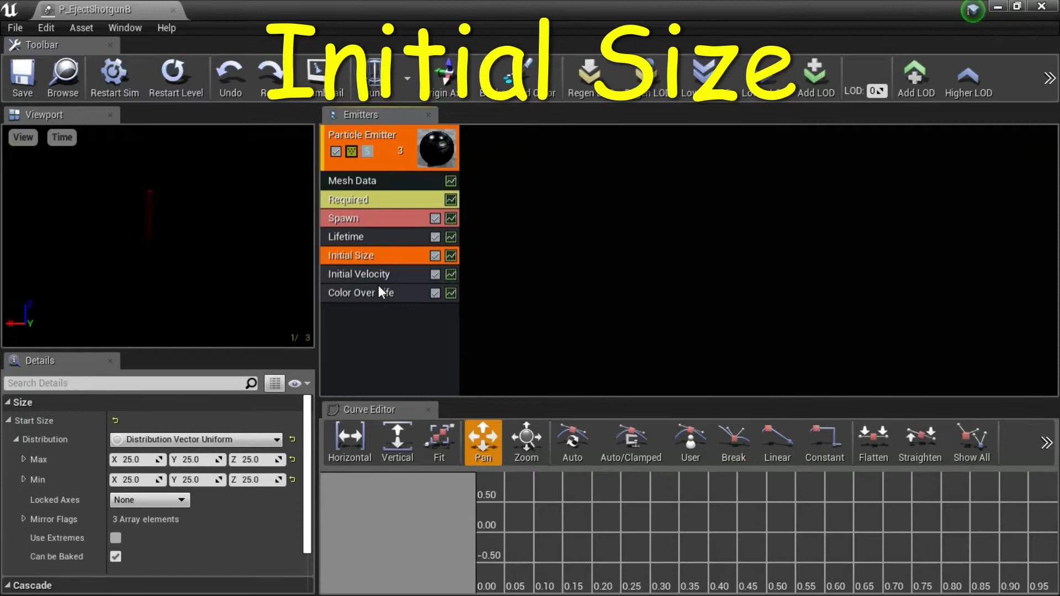
left_click(116, 421)
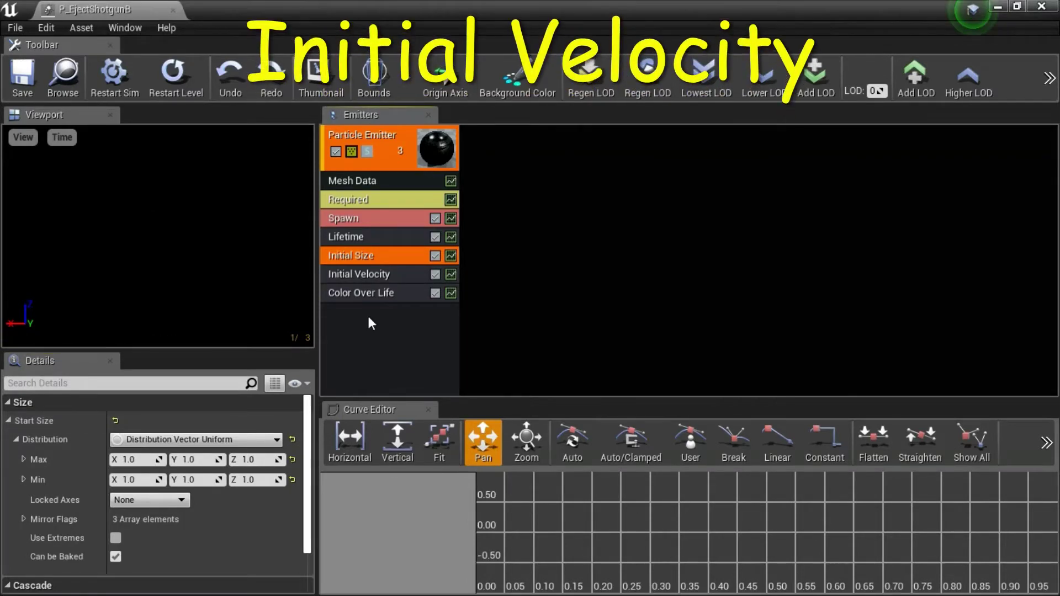
Set the Initial Velocity module's Start Velocity Max to 0 on X and 50 on Y.
left_click(392, 273)
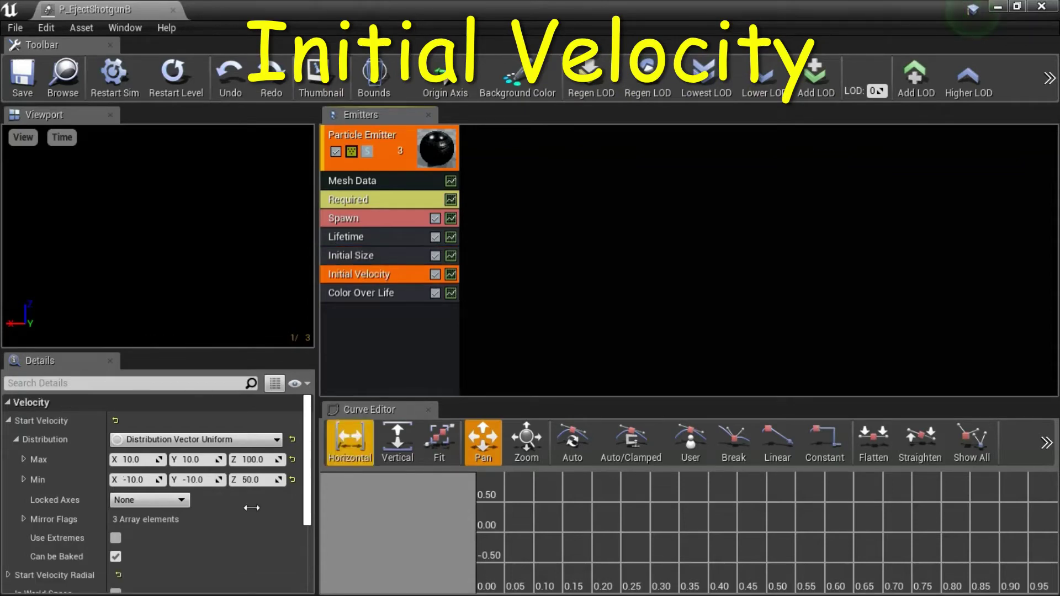
left_click(143, 461)
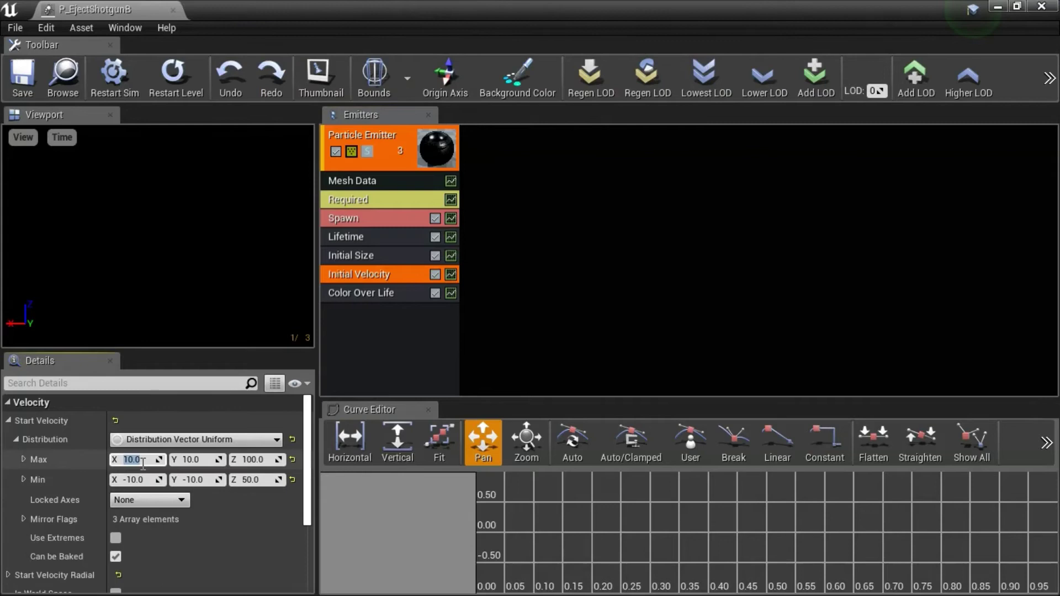
type("0")
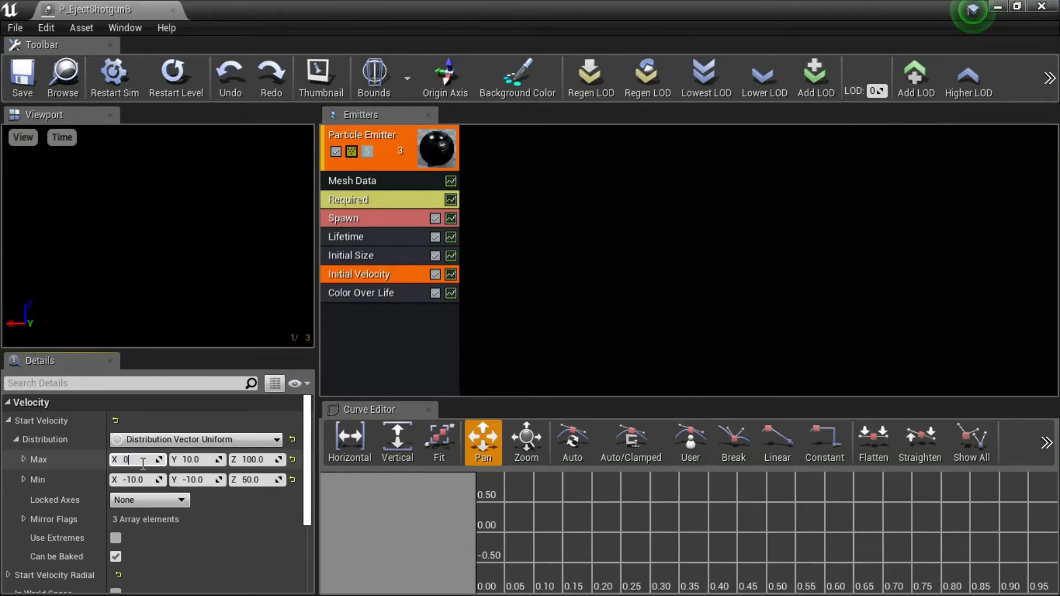
left_click(205, 462)
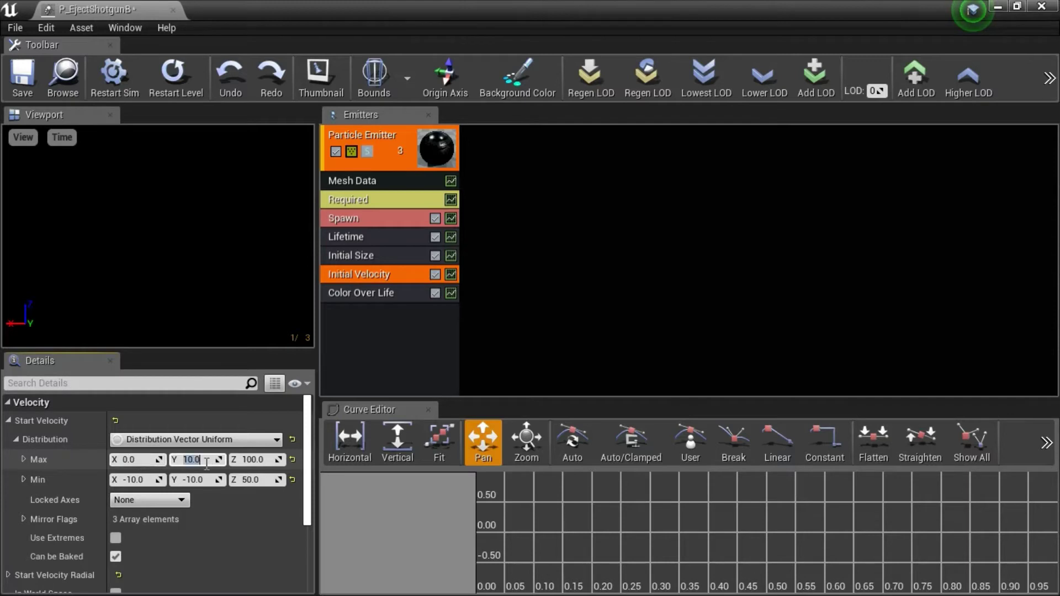
type("50")
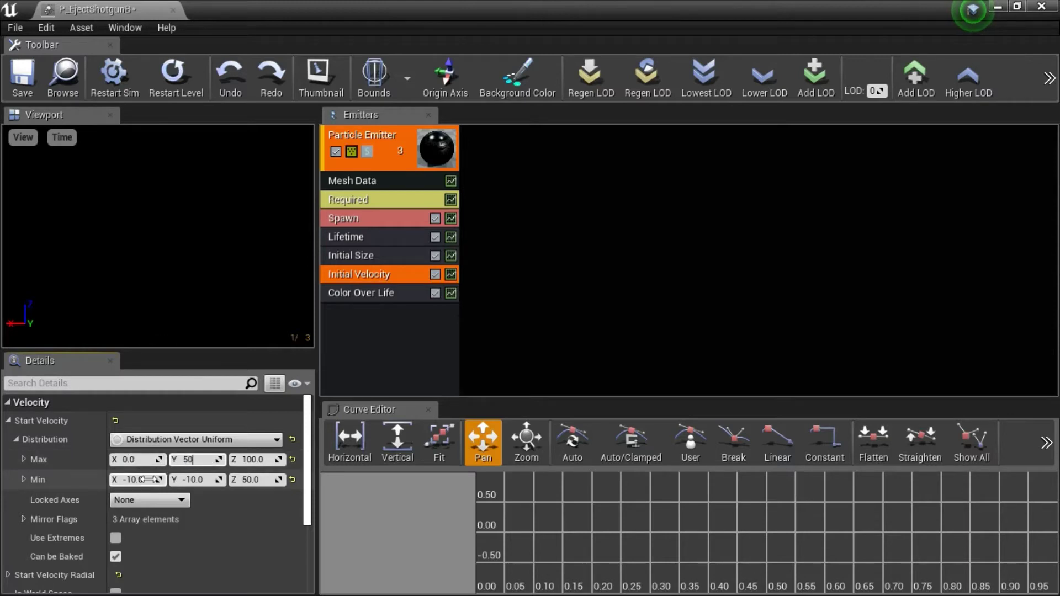
Set the Initial Velocity module's Start Velocity Min to 0 on X and 10 on Y.
left_click(144, 480)
type("0")
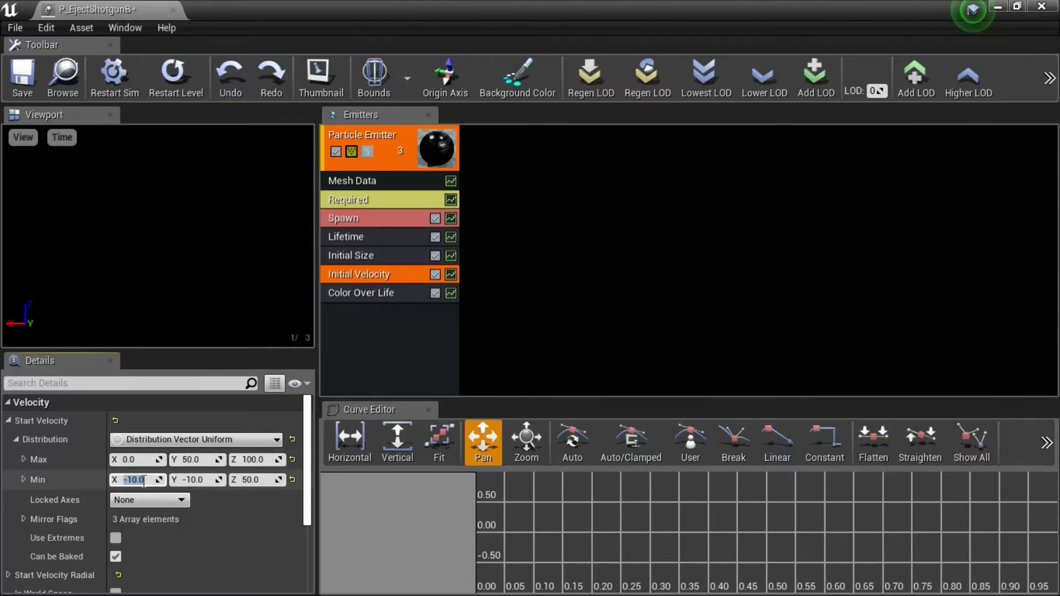
left_click(202, 480)
type("10")
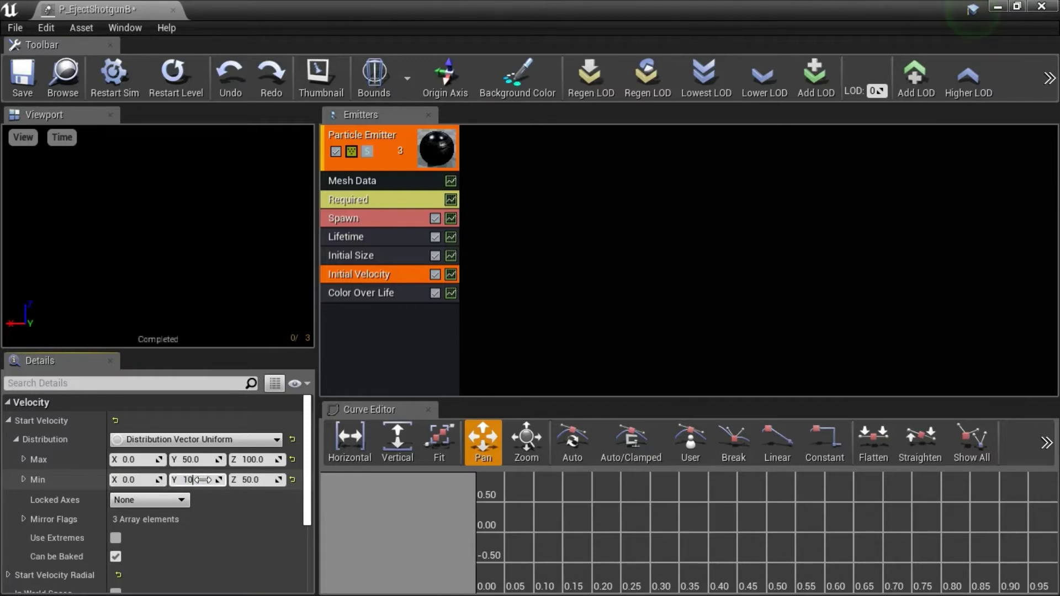
left_click(142, 479)
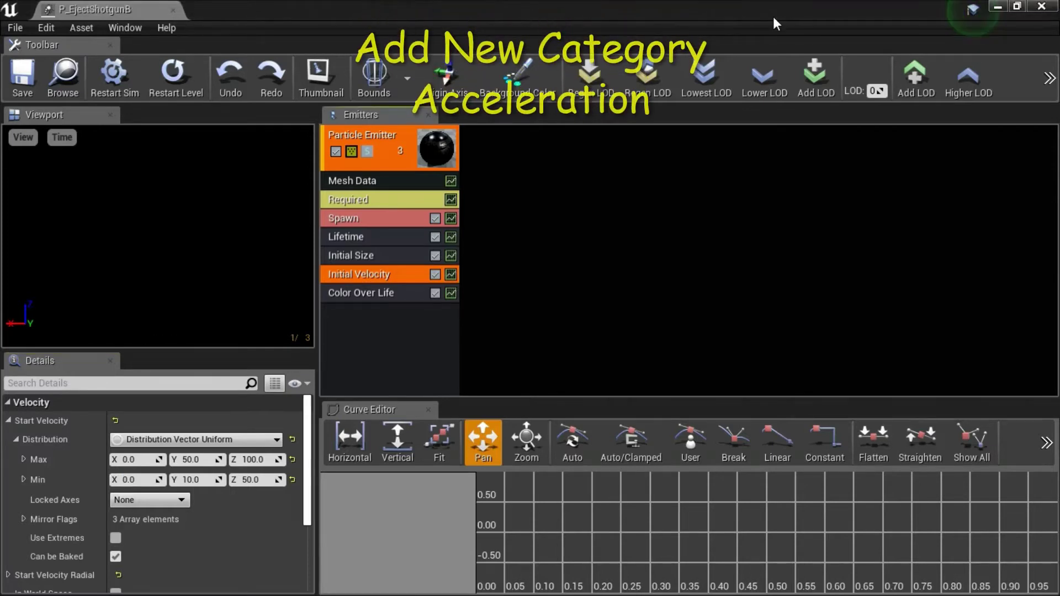
left_click(585, 250)
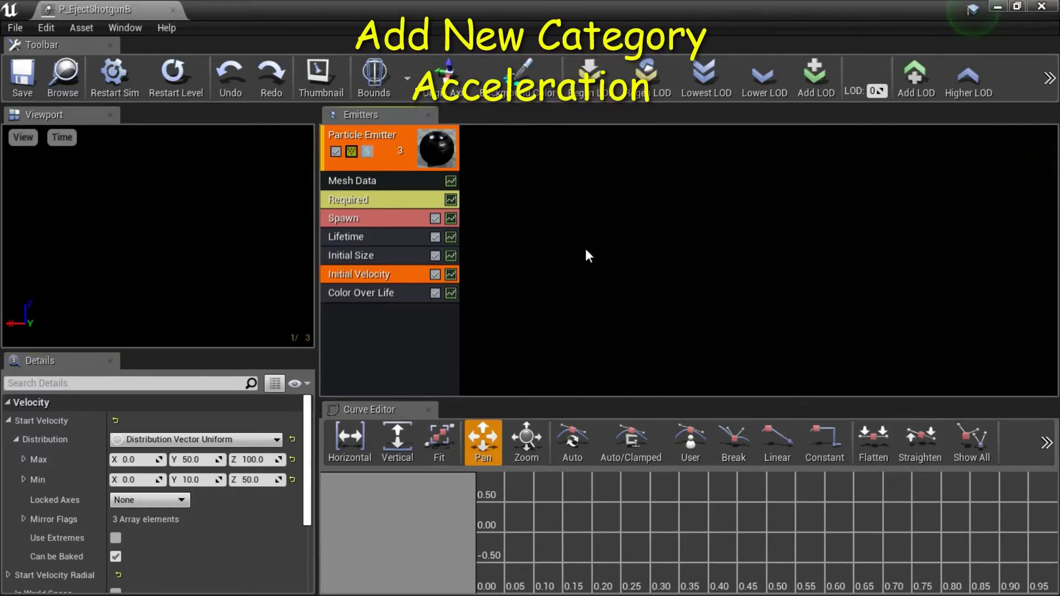
Add an Acceleration module to the particle emitter.
right_click(385, 173)
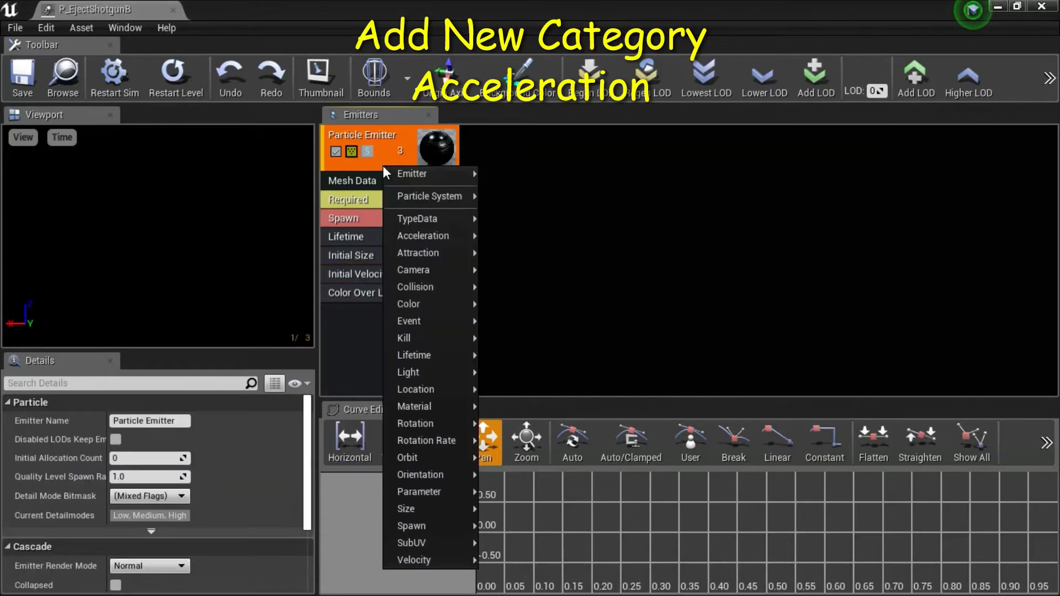
mouse_move(445, 236)
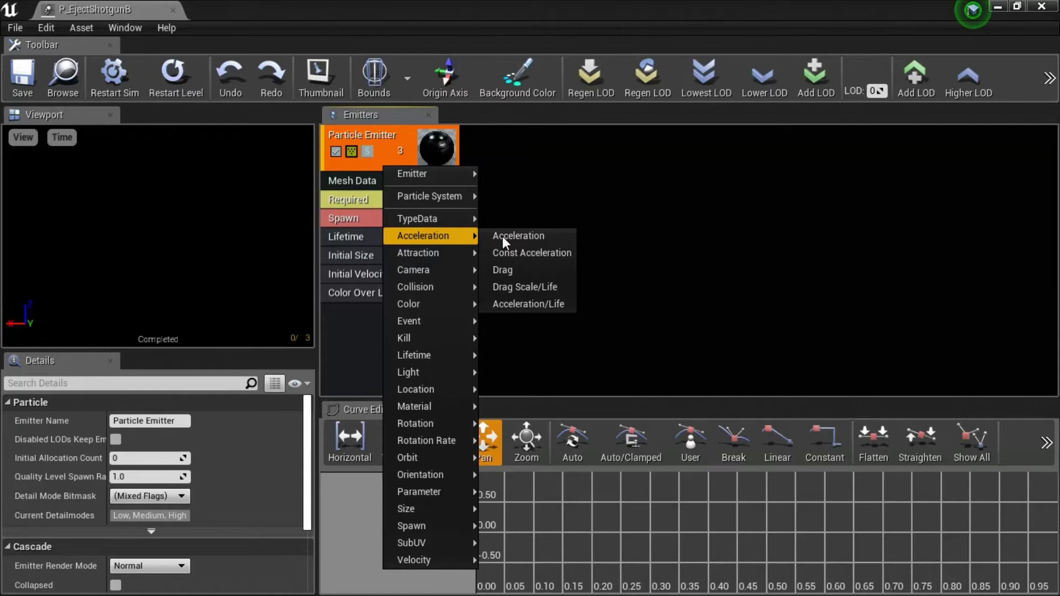
left_click(560, 237)
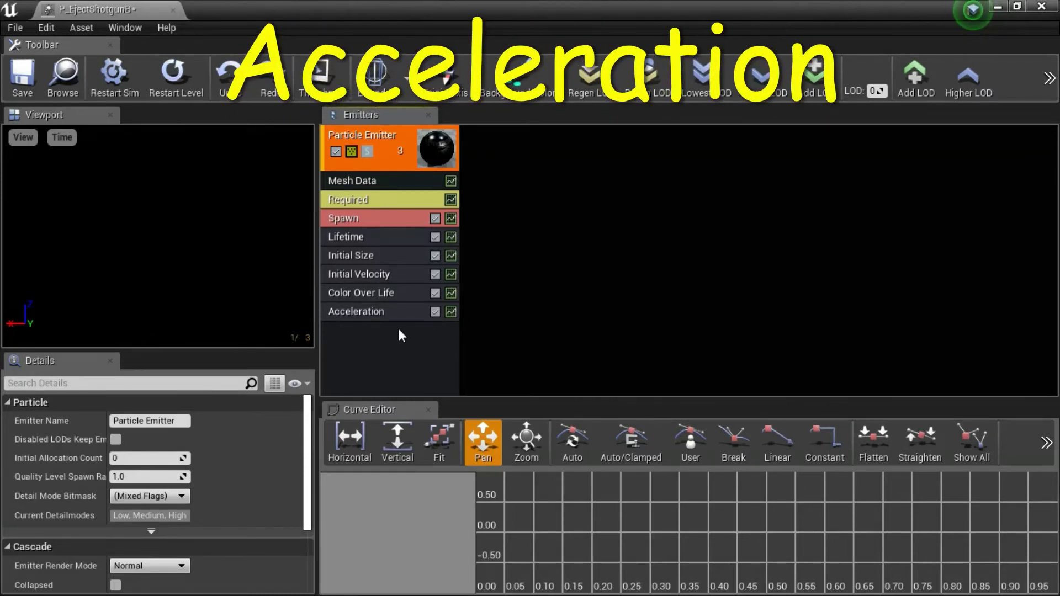
Set the Acceleration module's distribution Max to -200 on Z.
left_click(399, 311)
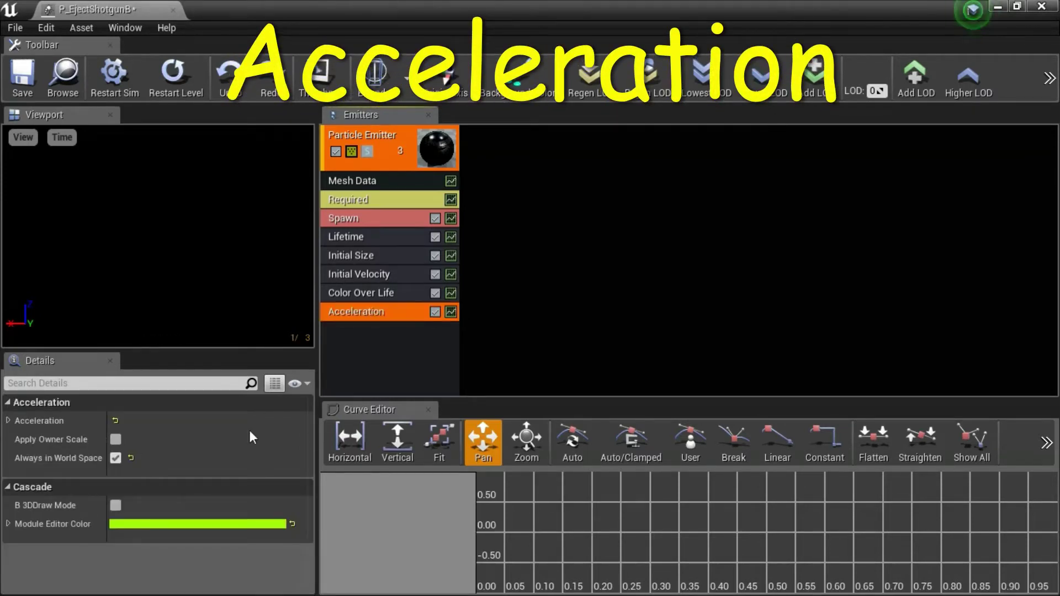
left_click(8, 420)
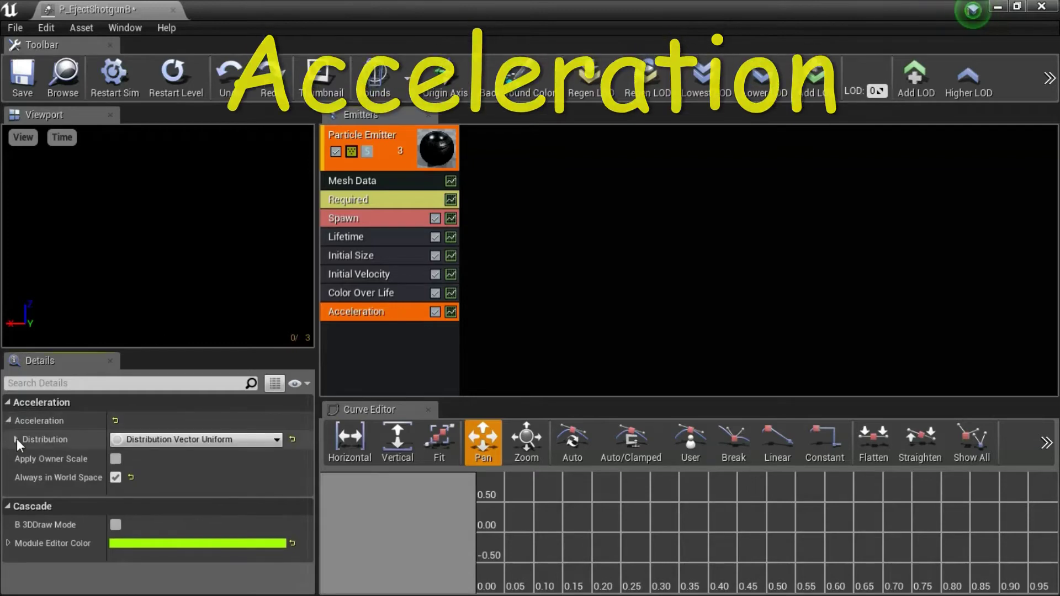
left_click(16, 439)
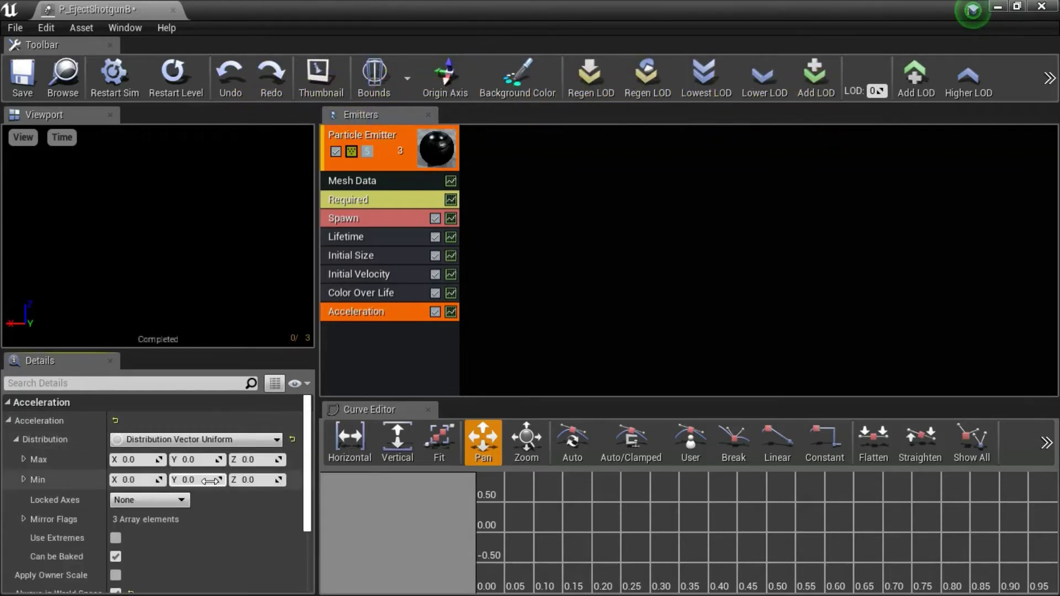
left_click(258, 459)
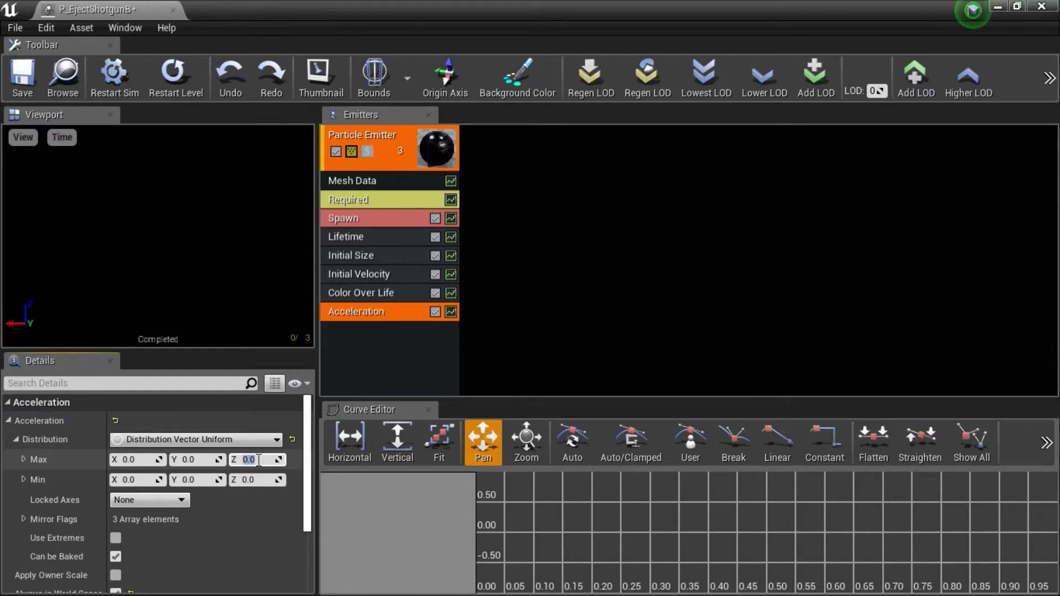
type("-200")
left_click(294, 464)
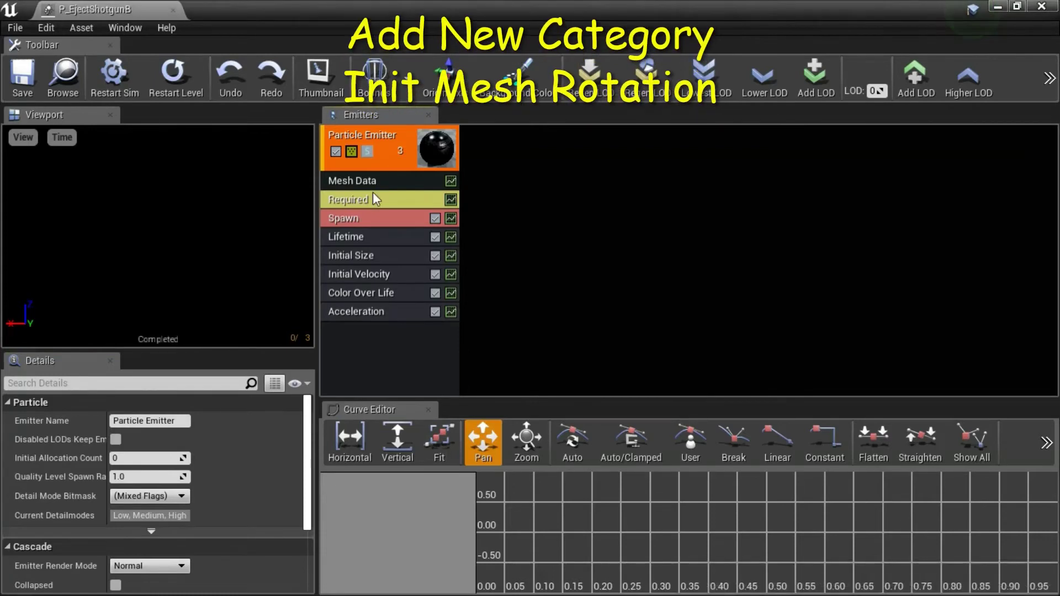
Add an Init Mesh Rotation module to the particle emitter.
right_click(390, 167)
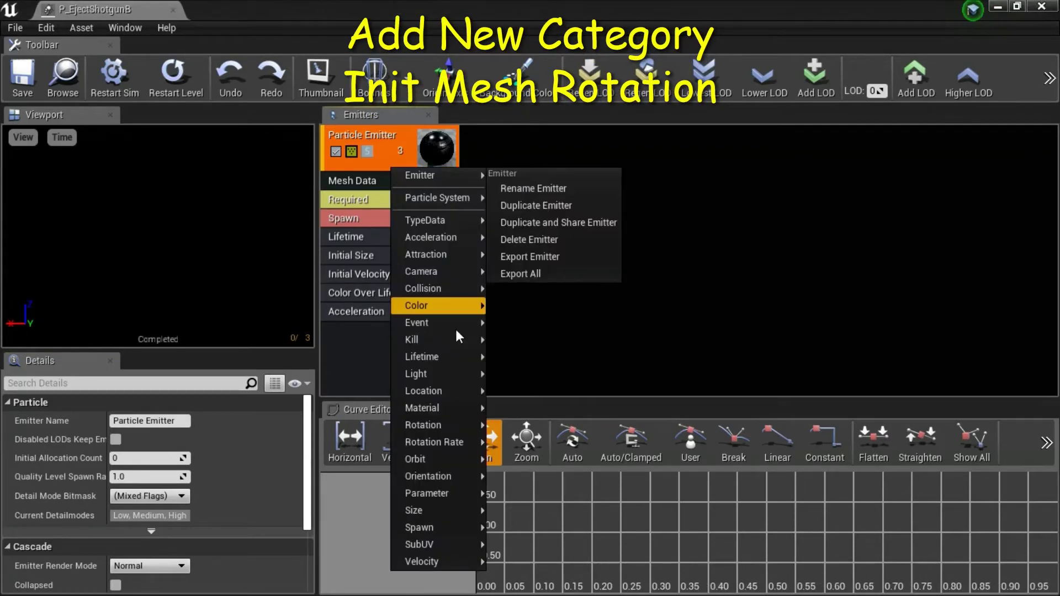
mouse_move(480, 423)
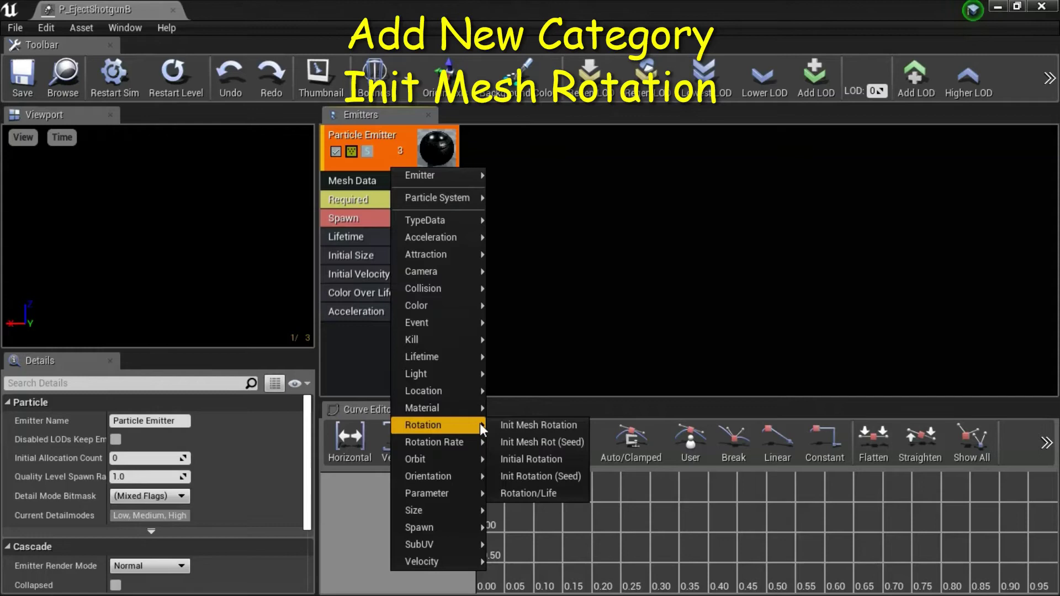
left_click(580, 425)
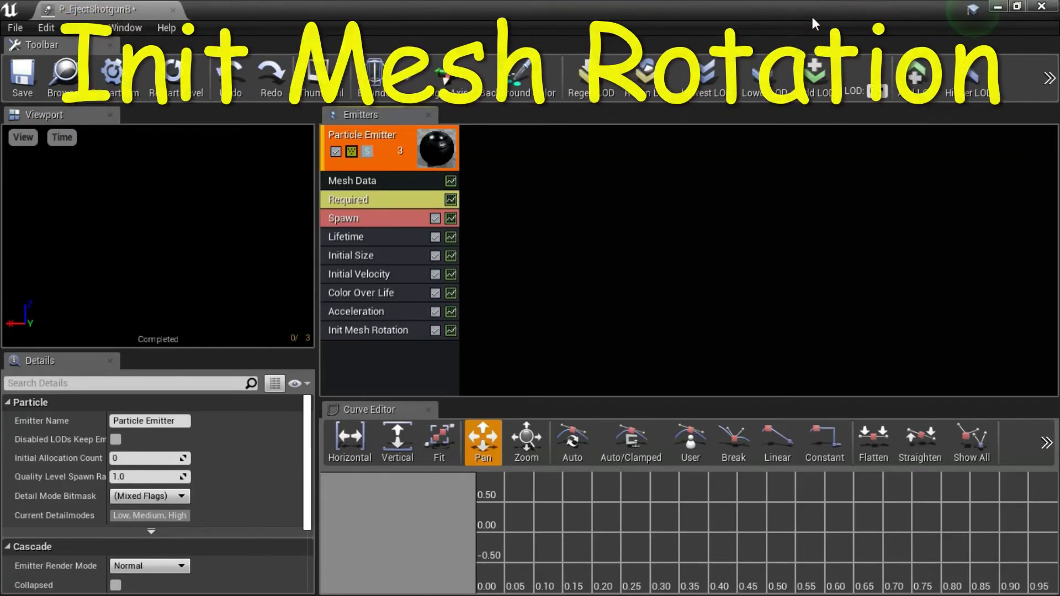
Set the Init Mesh Rotation module's Start Rotation Max to 3 on X and 0 on Y and Z.
left_click(406, 332)
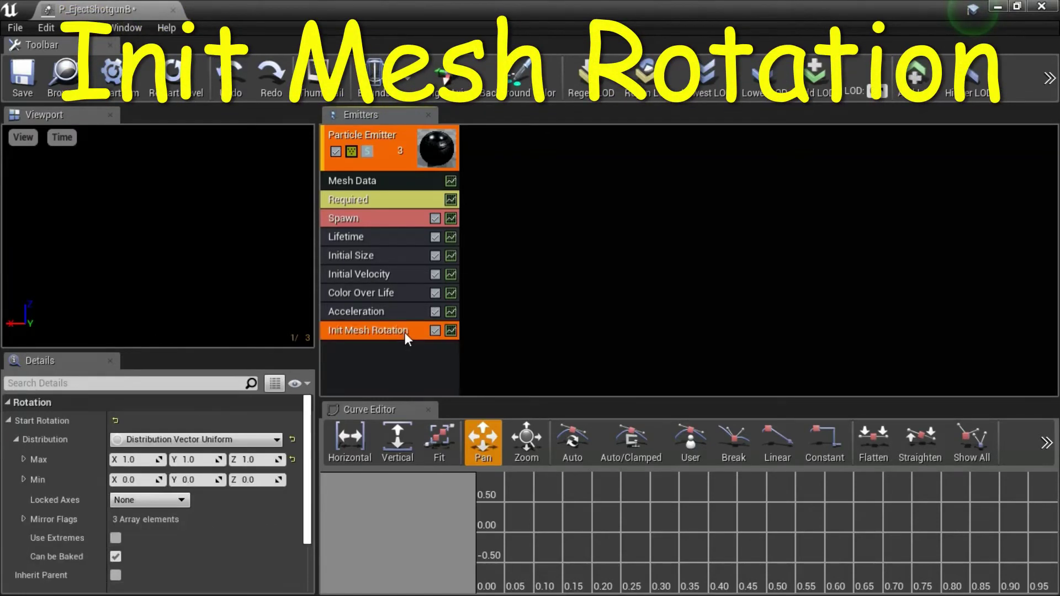
left_click(135, 460)
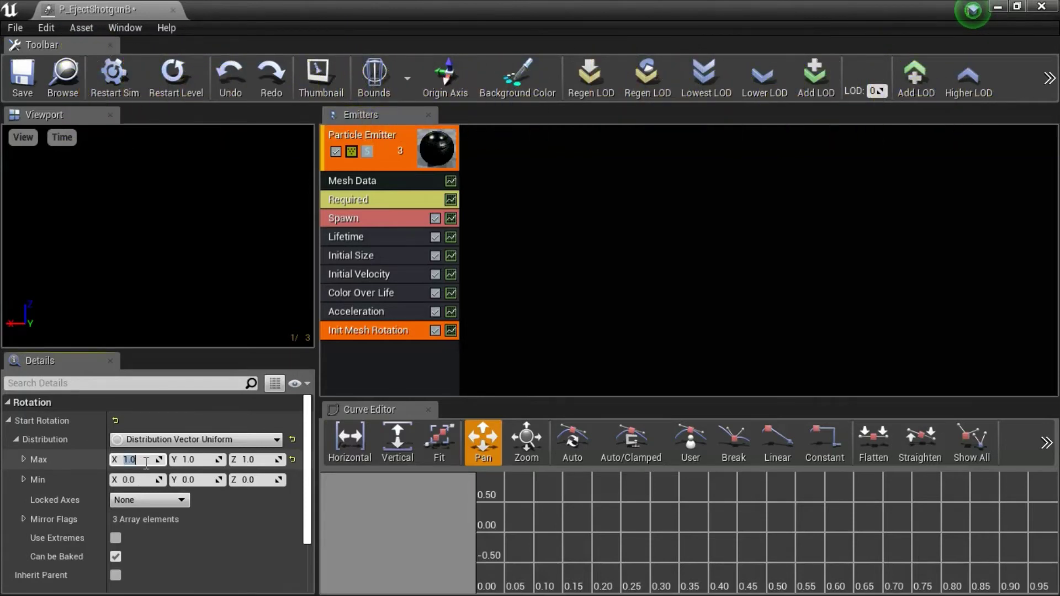
type("3")
left_click(206, 460)
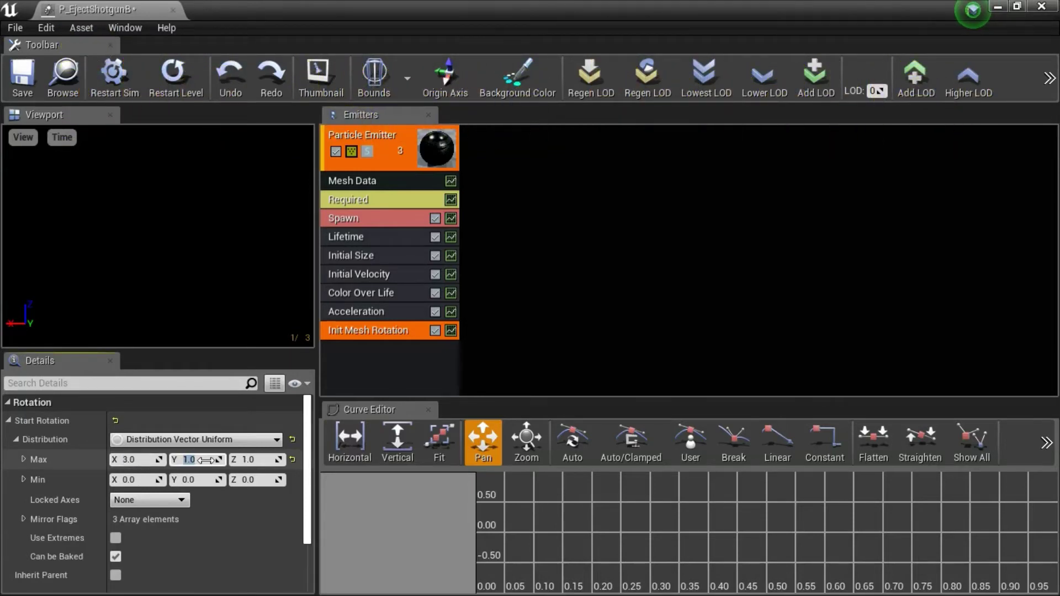
type("0")
left_click(270, 461)
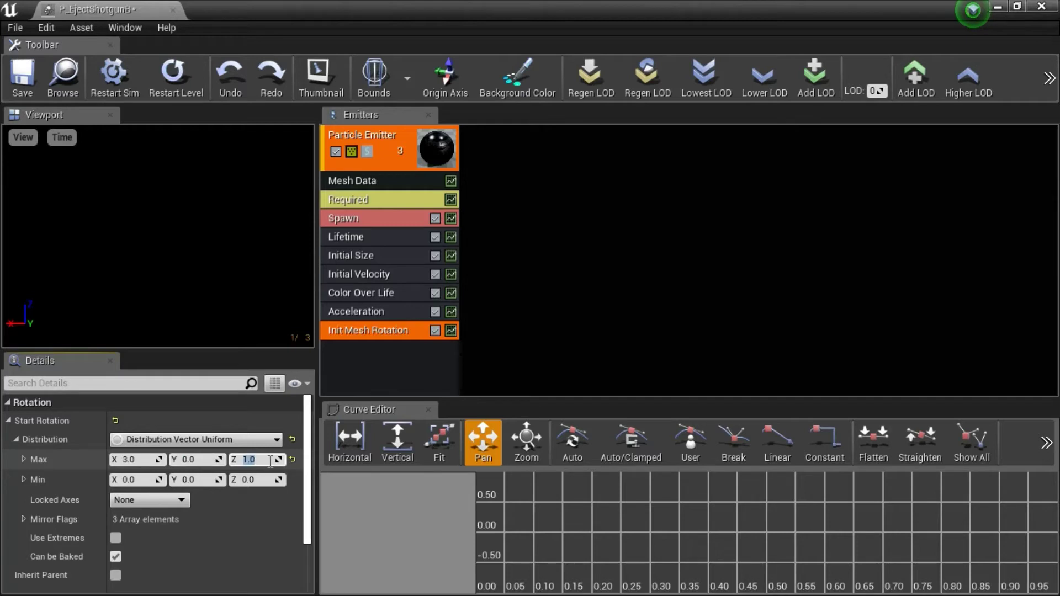
type("0")
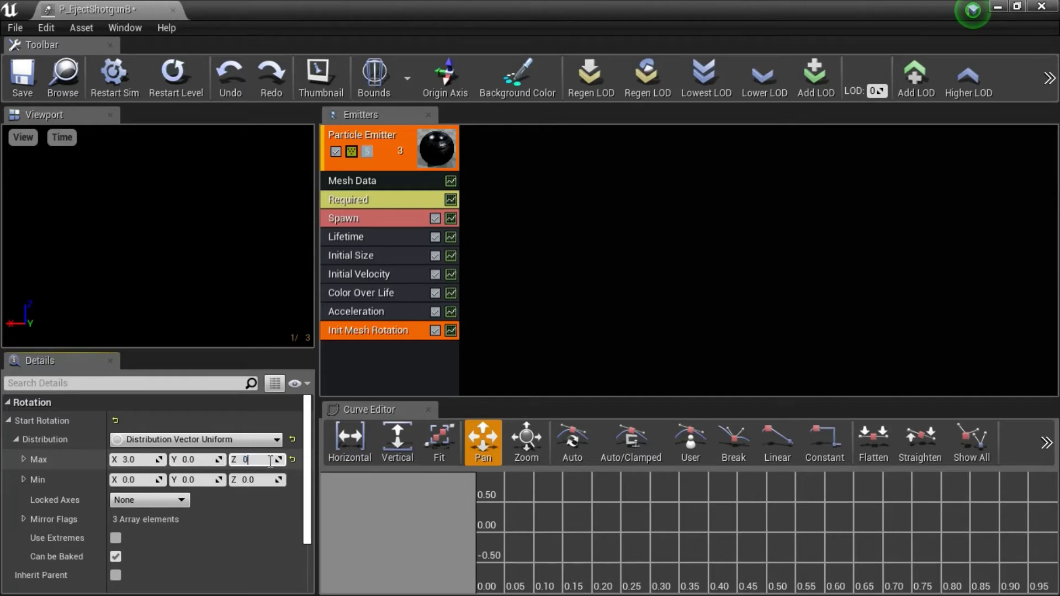
Set the Start Rotation Min to 1 on X, then save and close the particle system.
left_click(140, 482)
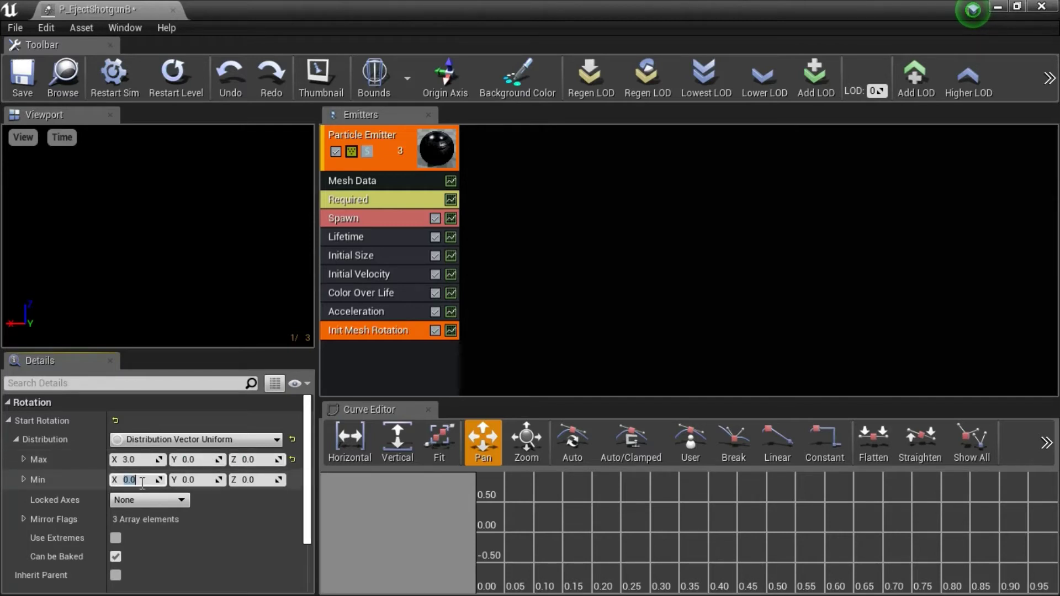
type("1")
key("Return")
left_click(205, 480)
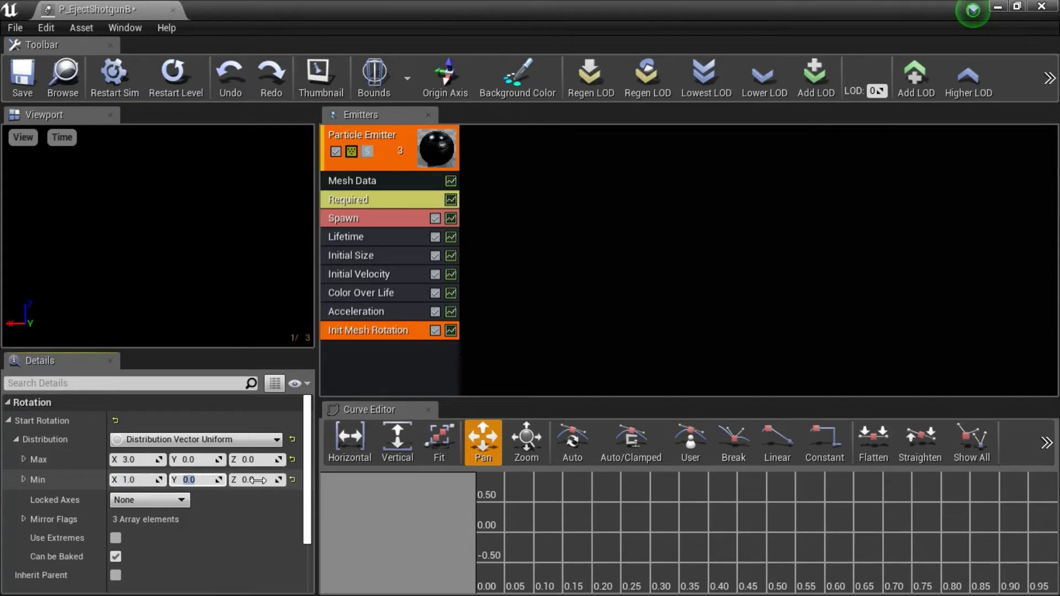
left_click(254, 480)
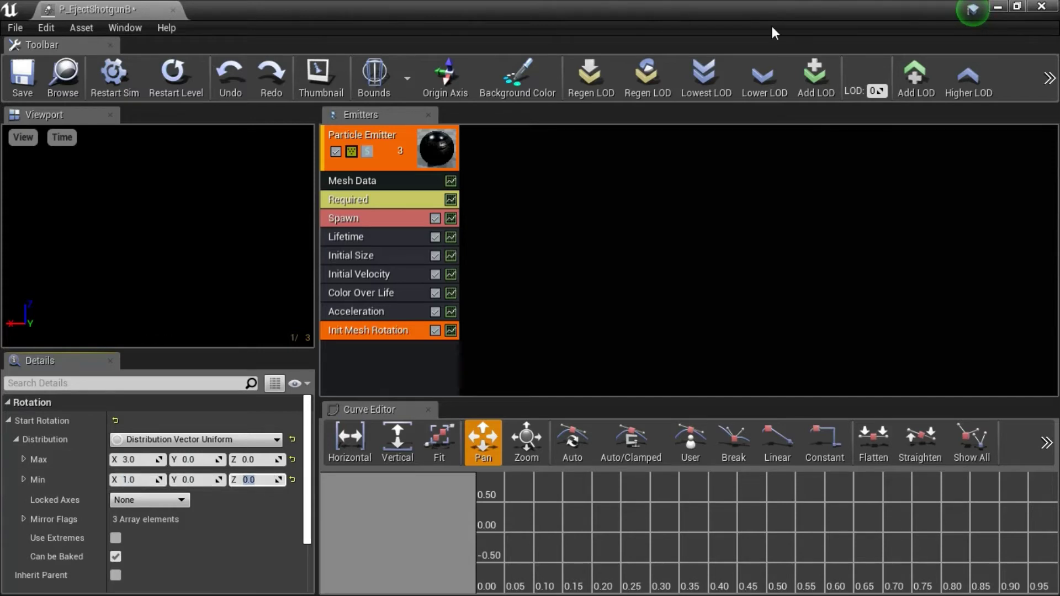
left_click(12, 77)
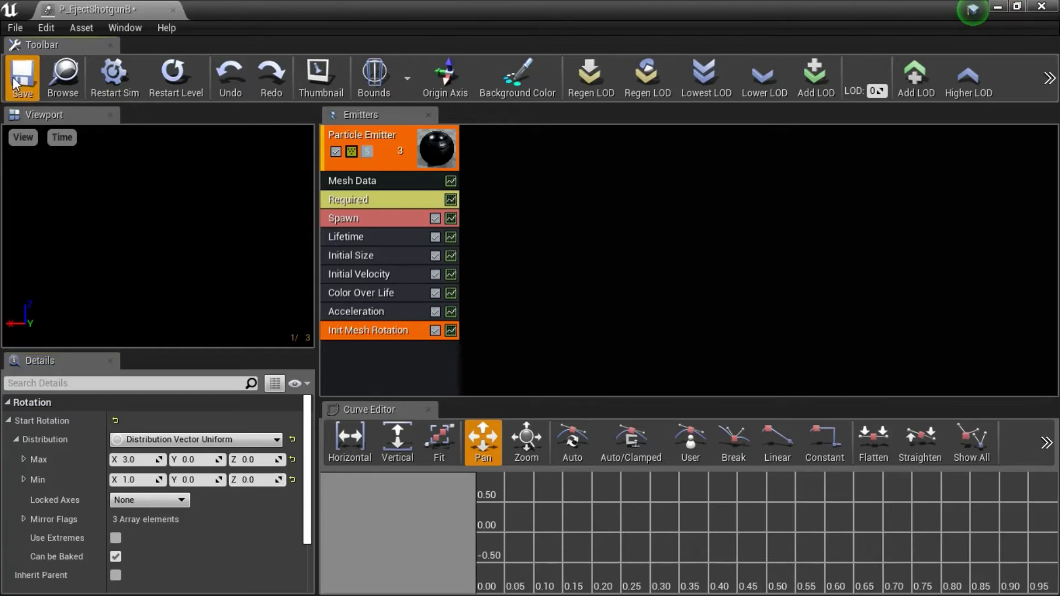
left_click(1042, 8)
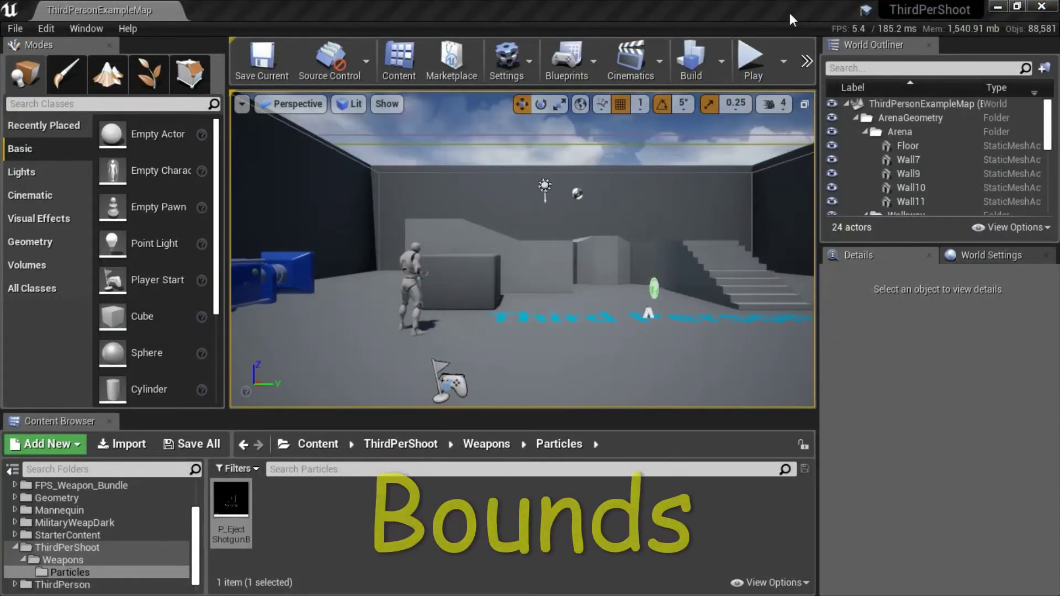
Reopen the P_EjectShotgunB particle system and turn on its bounds.
mouse_move(235, 495)
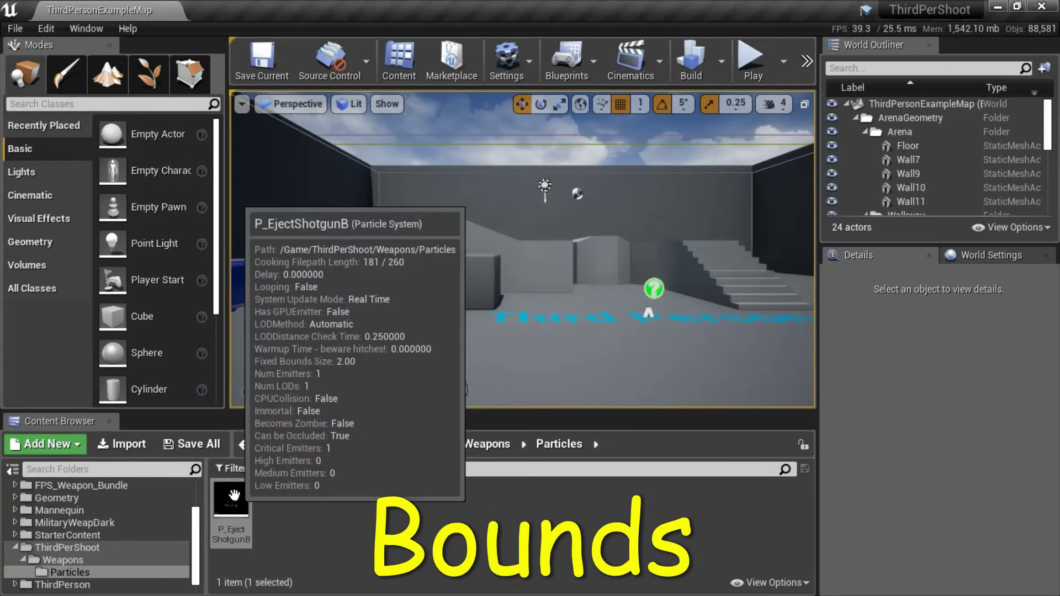
double_click(234, 495)
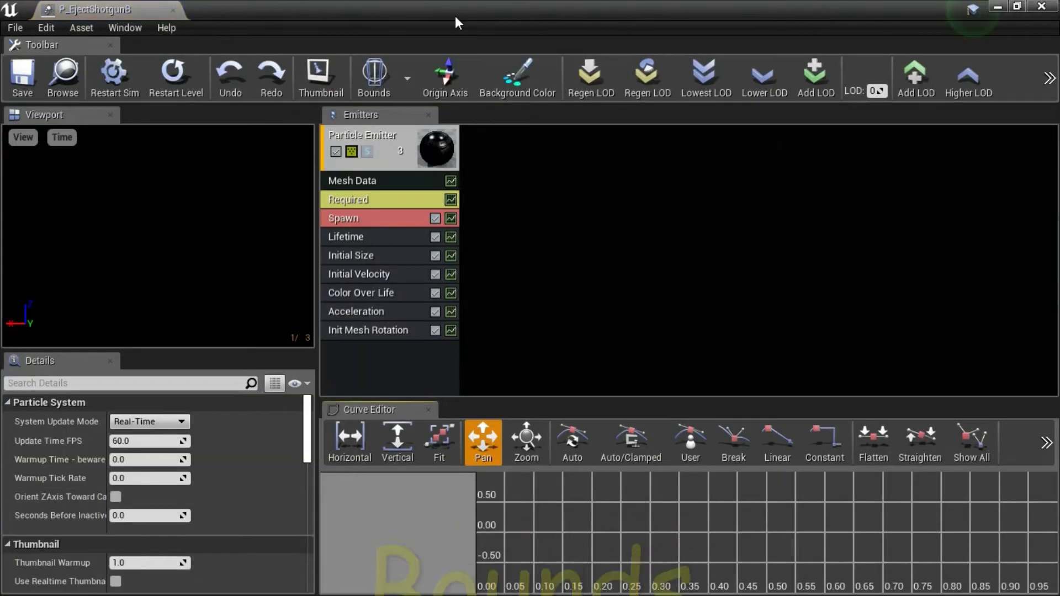
left_click(372, 78)
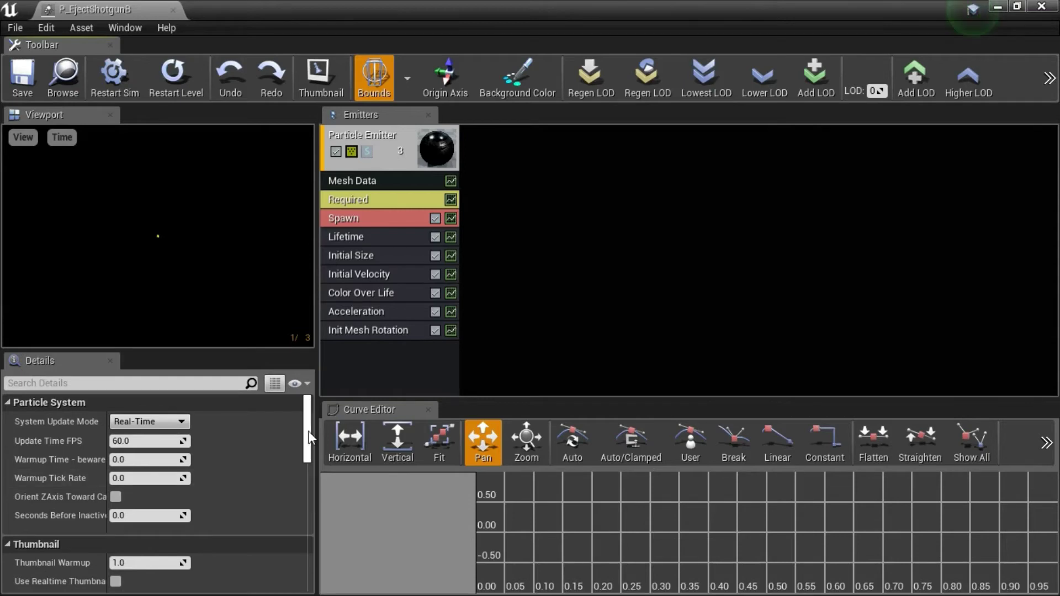
Set the fixed relative bounding box's Min to -50 on X, Y and Z.
scroll(309, 446, "down", 3)
left_click_drag(309, 446, 309, 491)
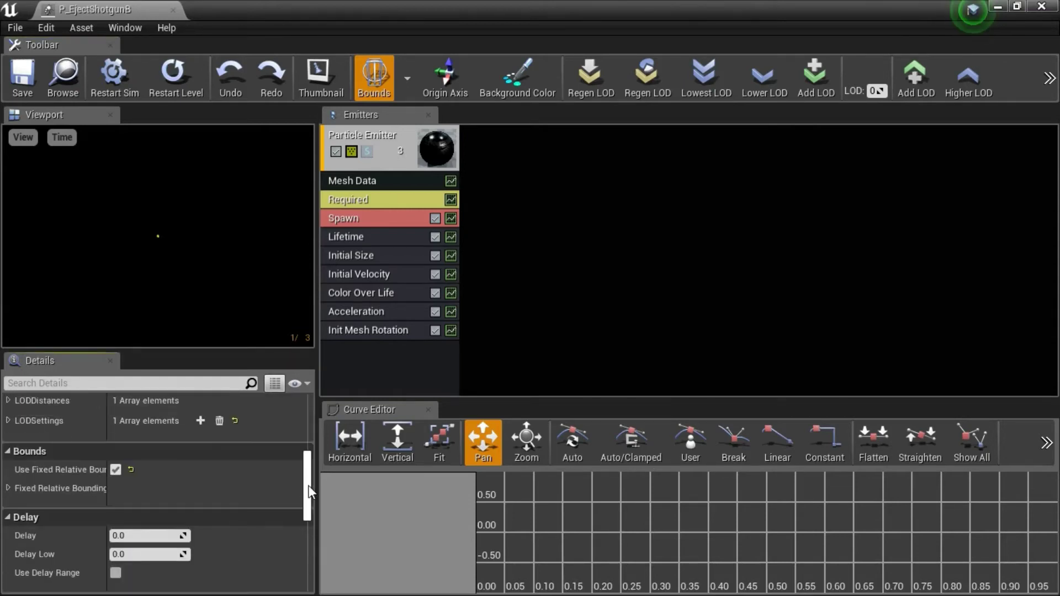
left_click(7, 488)
left_click(137, 508)
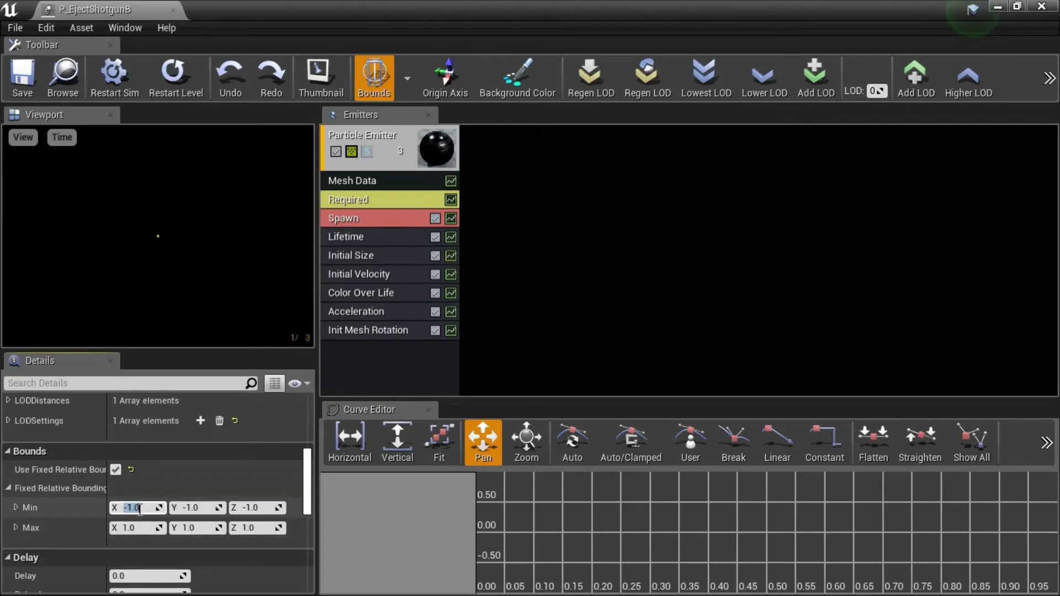
type("-50")
left_click(208, 509)
type("-")
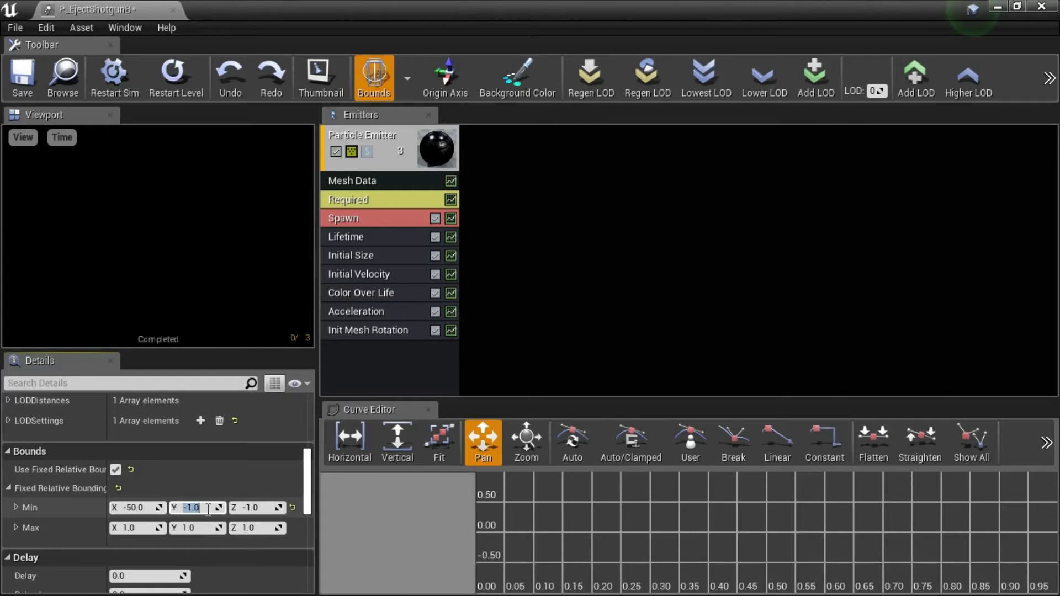
type("50")
left_click(258, 508)
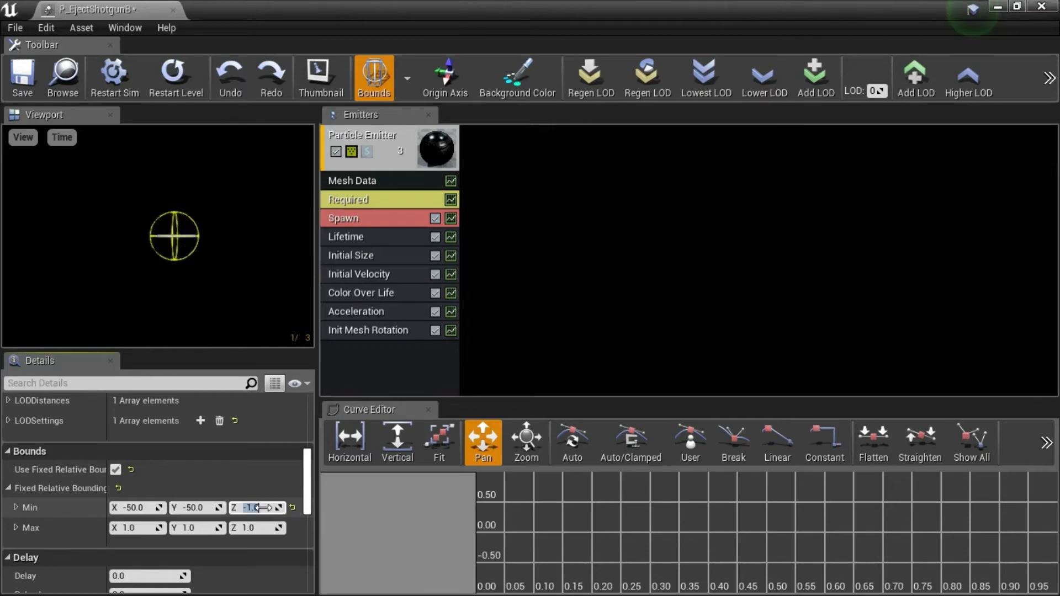
Set the fixed relative bounding box's Max to 50 on X, Y and Z and save the particle system.
type("-50")
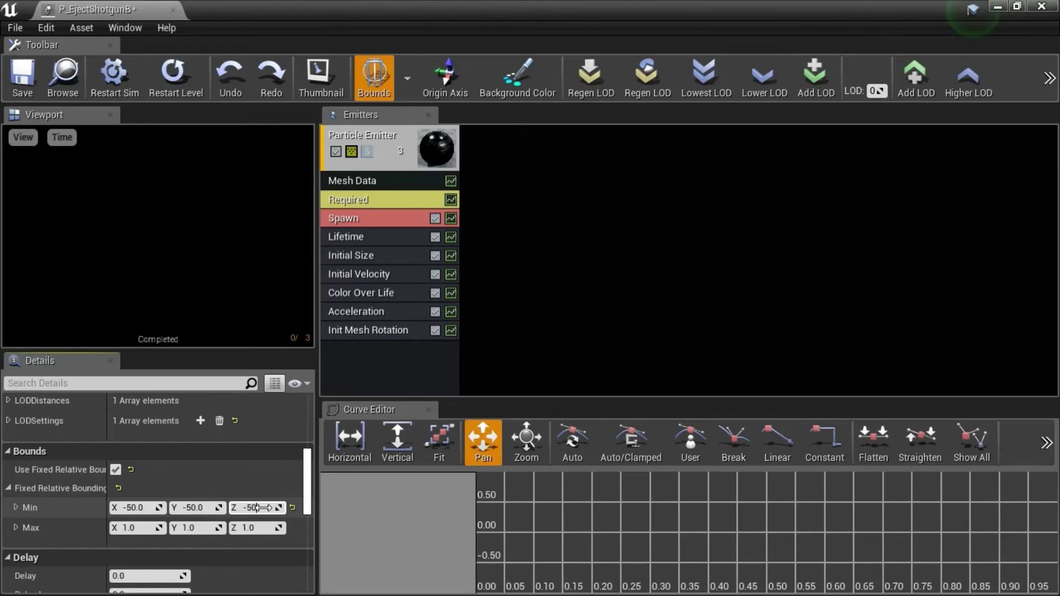
left_click(142, 528)
type("5")
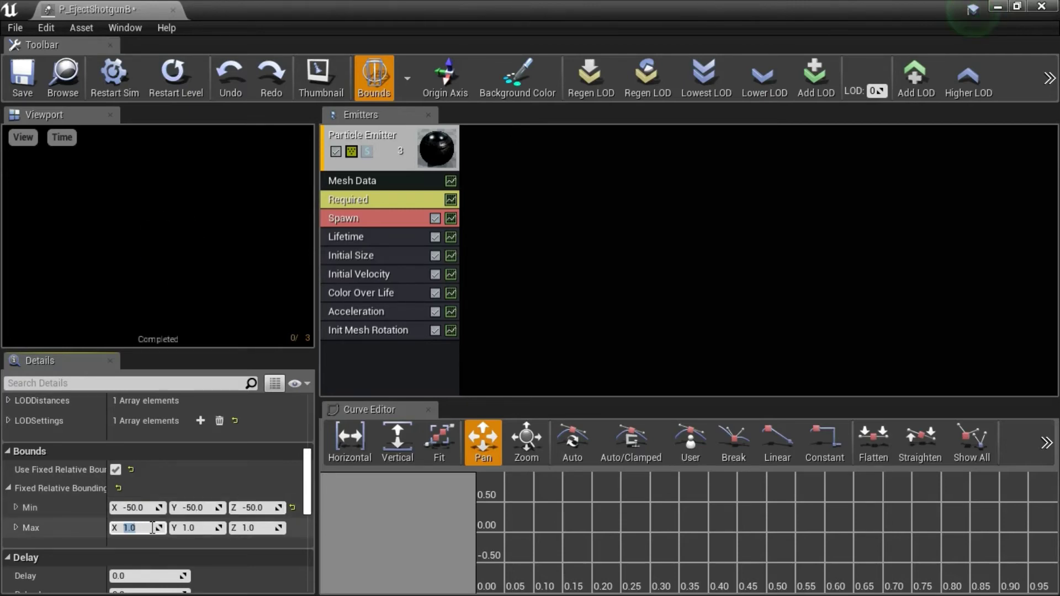
type("0")
left_click(206, 528)
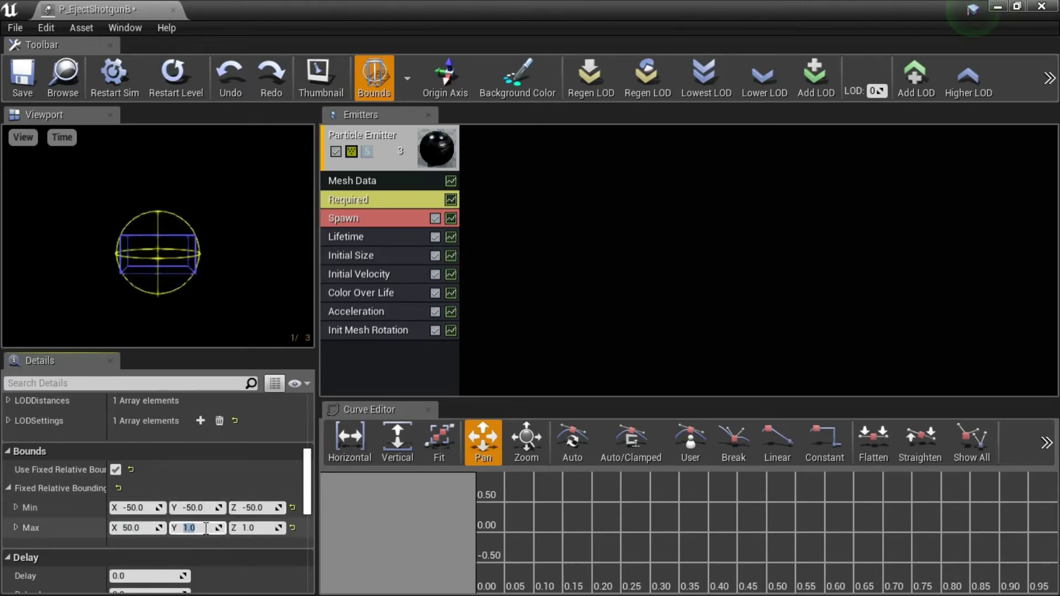
type("50")
left_click(255, 527)
type("5")
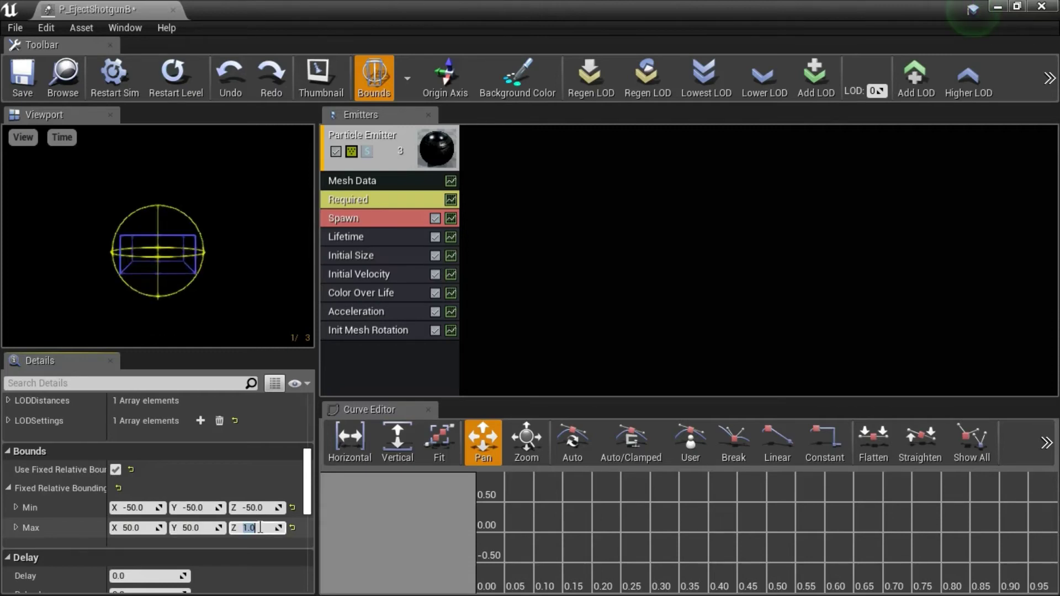
type("0")
key("Return")
left_click(197, 529)
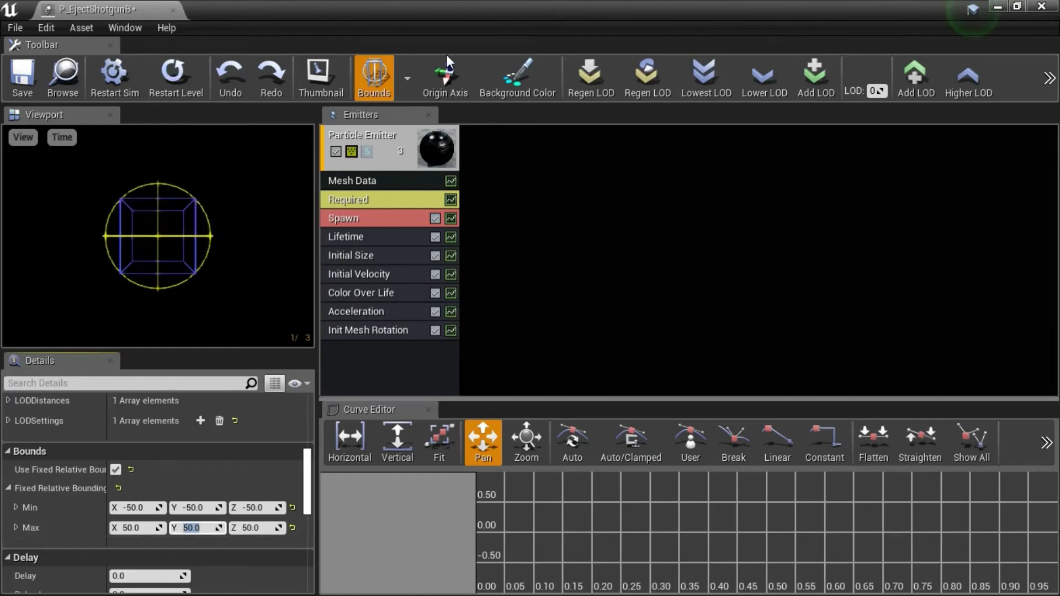
left_click(22, 75)
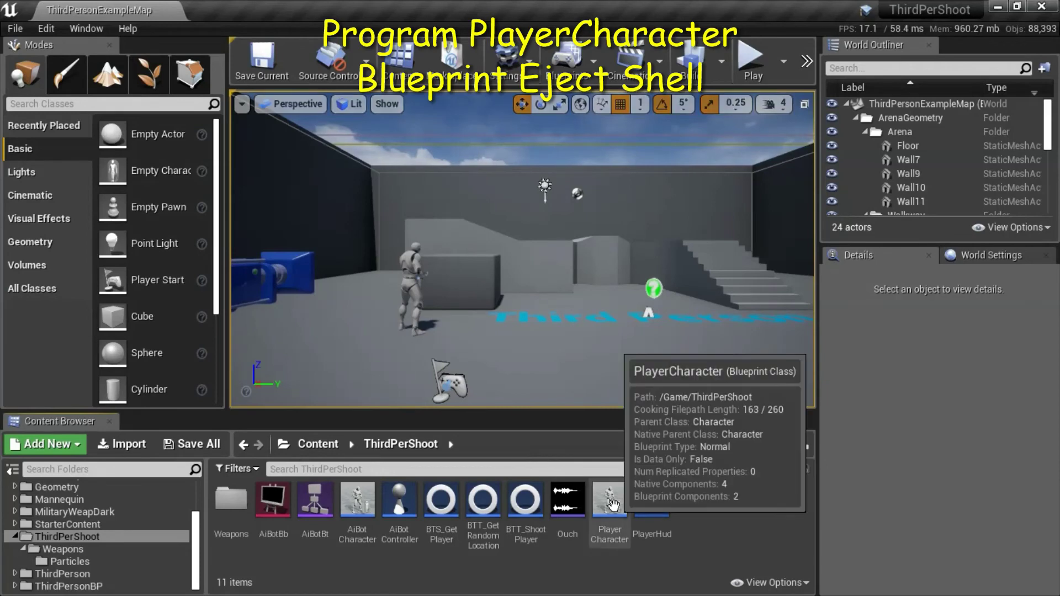
Open the PlayerCharacter blueprint and examine the shell ejection nodes from the Sequence node through the AmmoEject socket nodes to Spawn Emitter at Location.
double_click(612, 503)
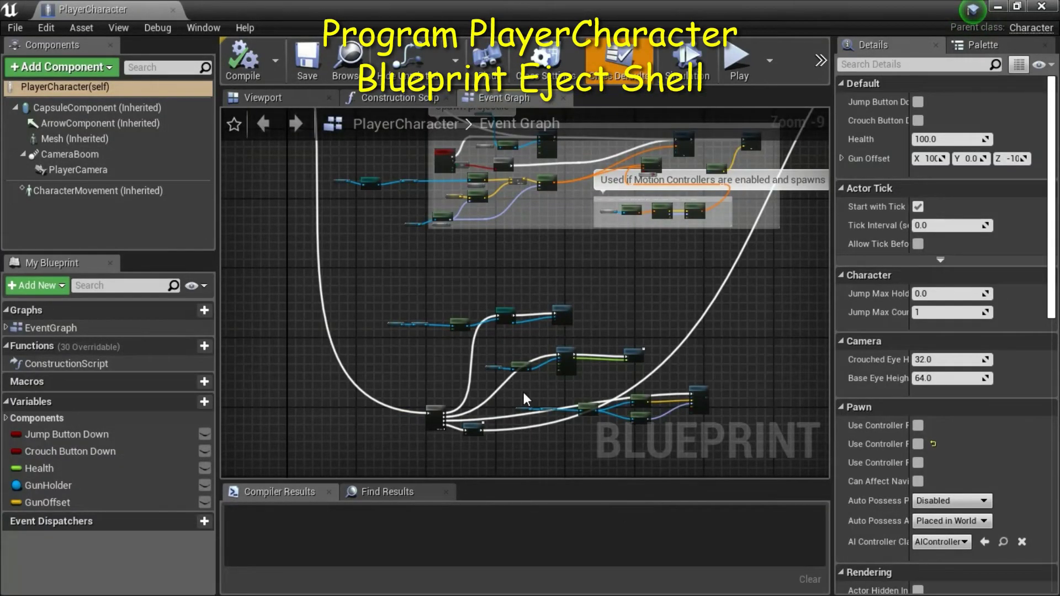
left_click_drag(523, 392, 740, 437)
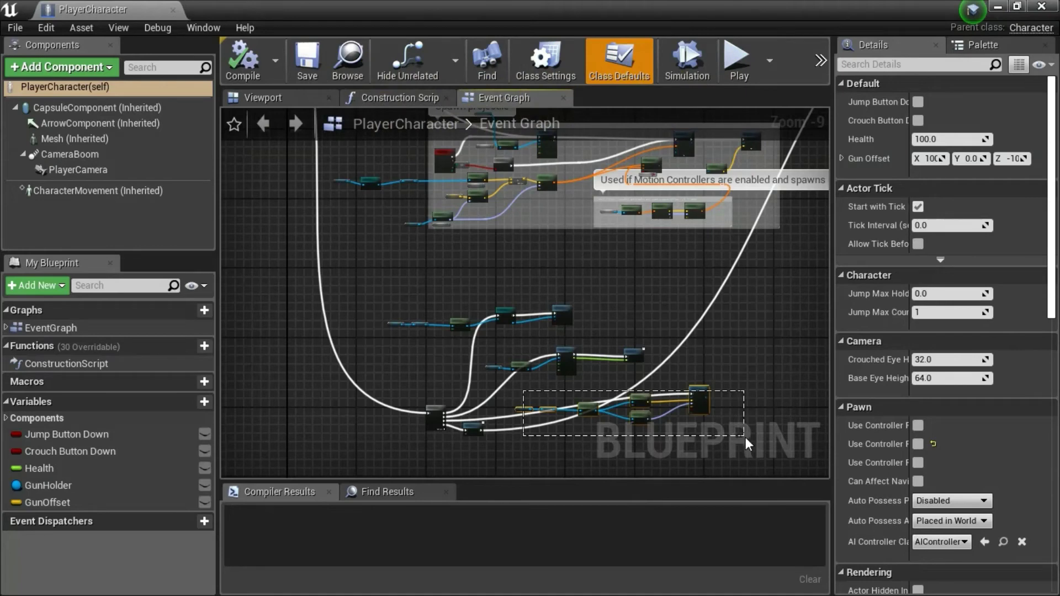
left_click_drag(746, 438, 746, 437)
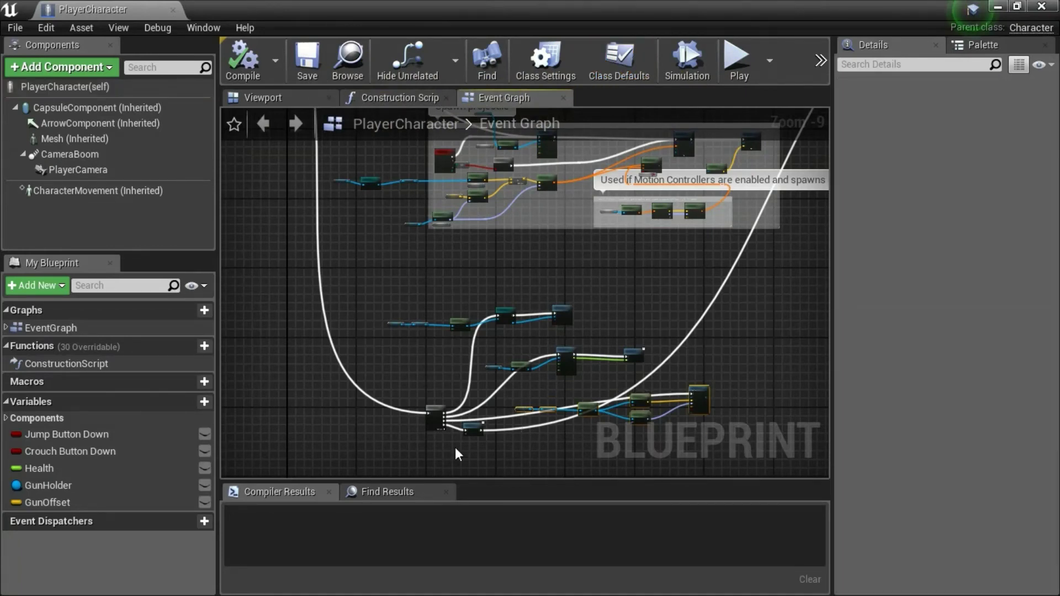
scroll(455, 449, "up", 9)
left_click(437, 387)
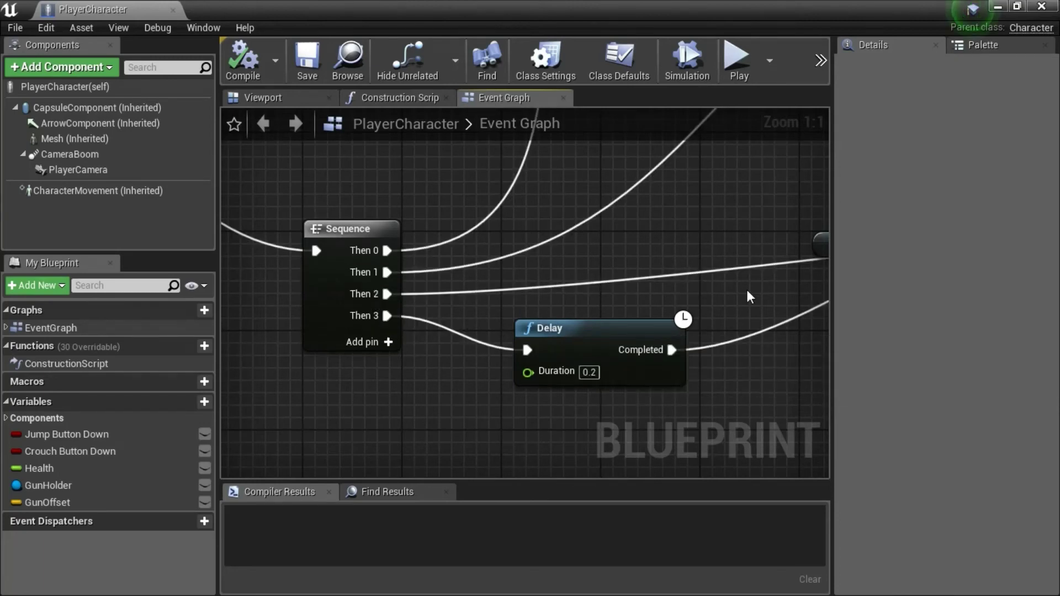
right_click_drag(748, 291, 406, 362)
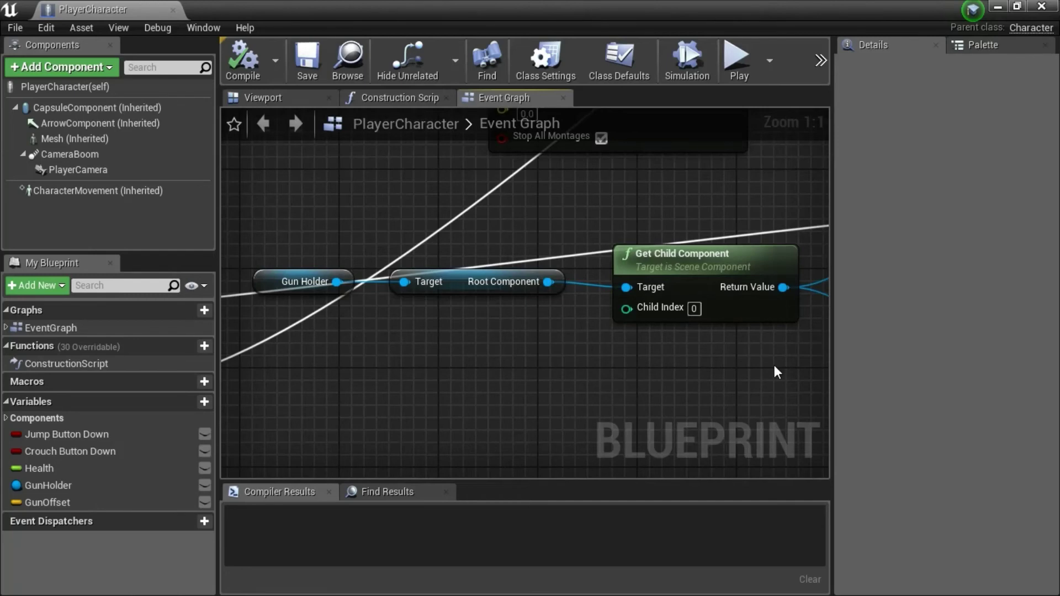
right_click_drag(775, 366, 406, 365)
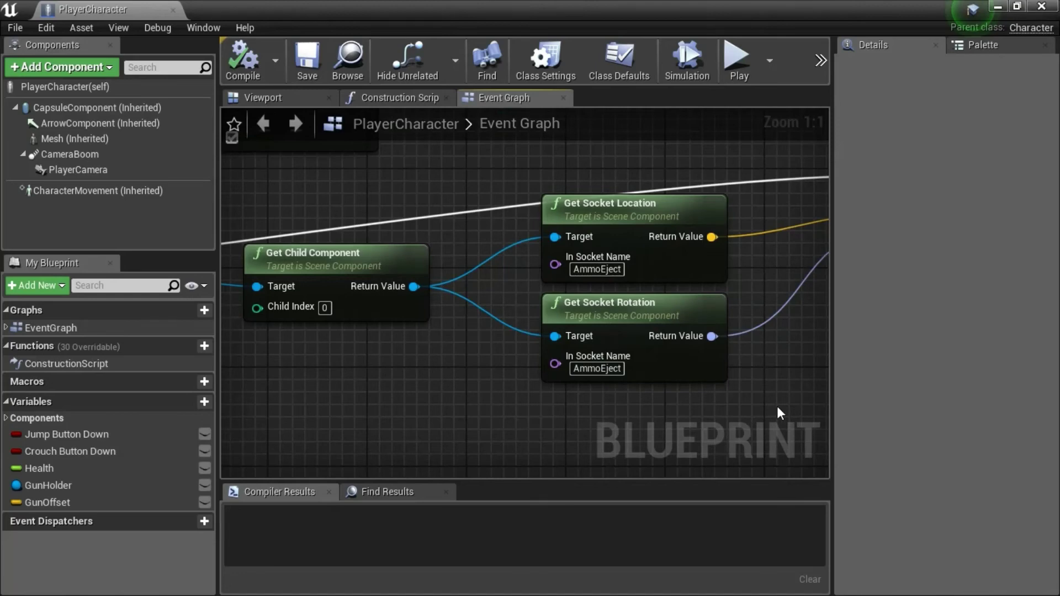
right_click_drag(777, 407, 433, 415)
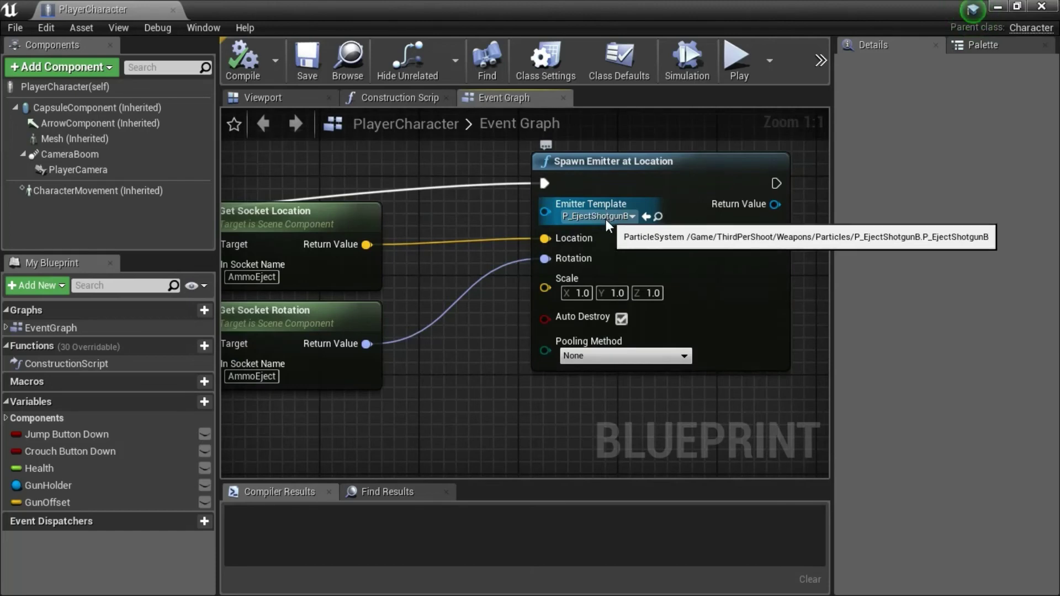
Review how the shell ejection branch fits into the whole PlayerCharacter event graph, then close the blueprint.
scroll(469, 392, "down", 2)
scroll(469, 398, "down", 4)
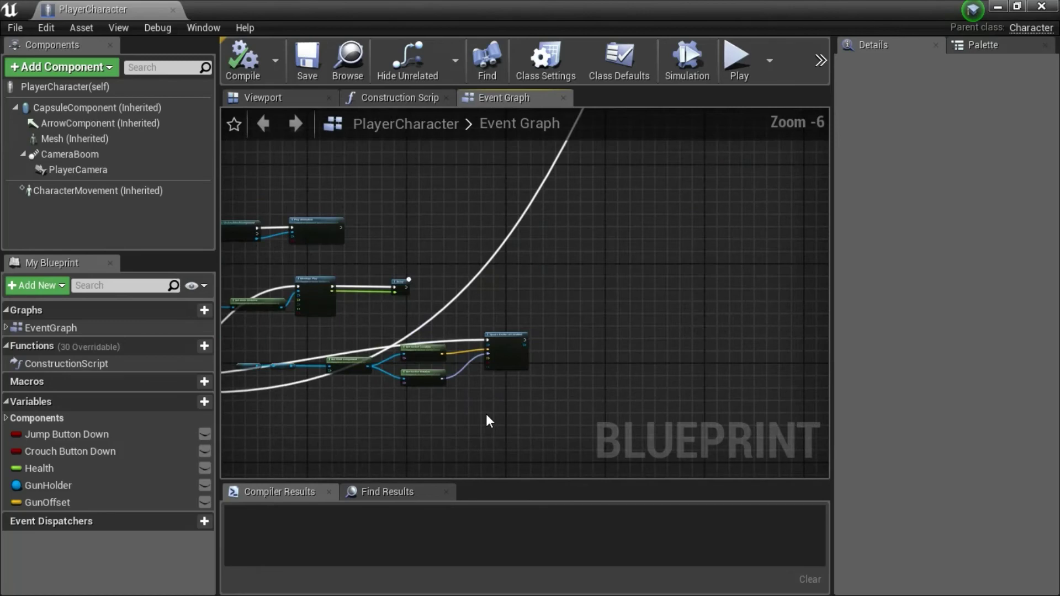
right_click_drag(488, 420, 749, 430)
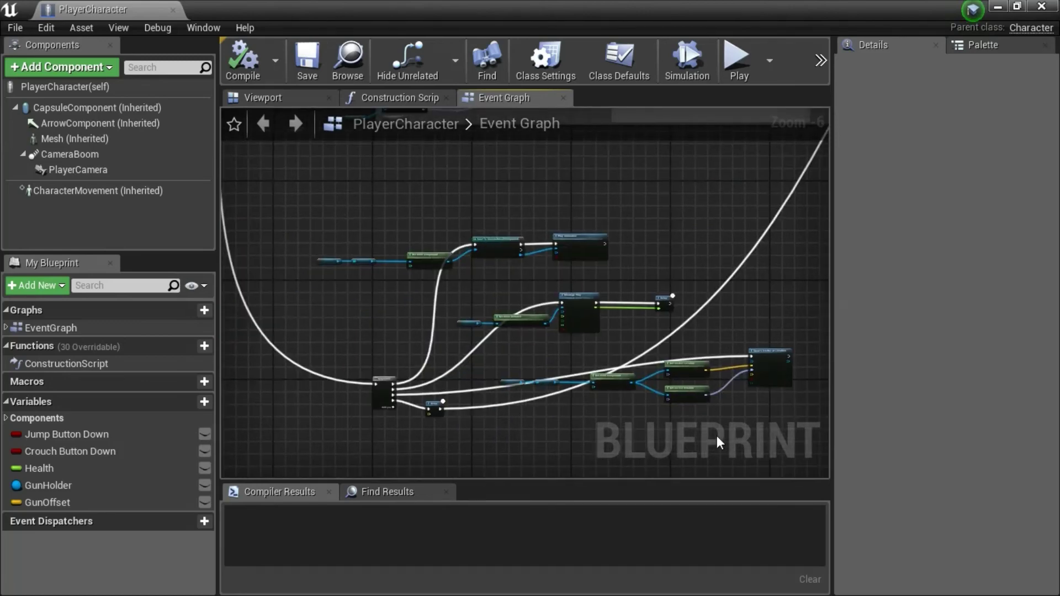
scroll(717, 436, "down", 2)
scroll(704, 288, "down", 3)
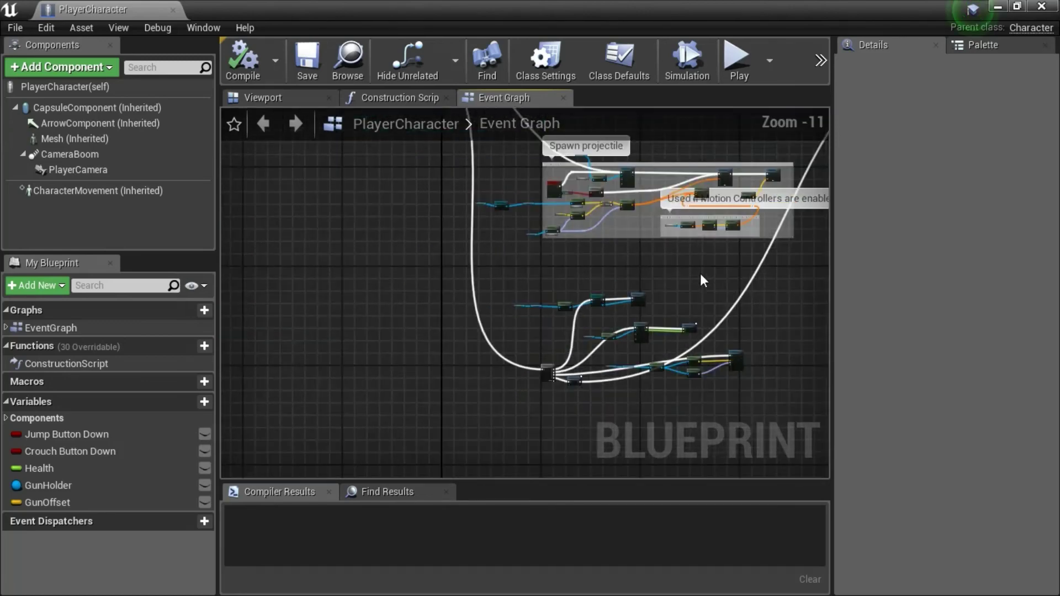
right_click_drag(701, 273, 571, 363)
scroll(585, 343, "down", 1)
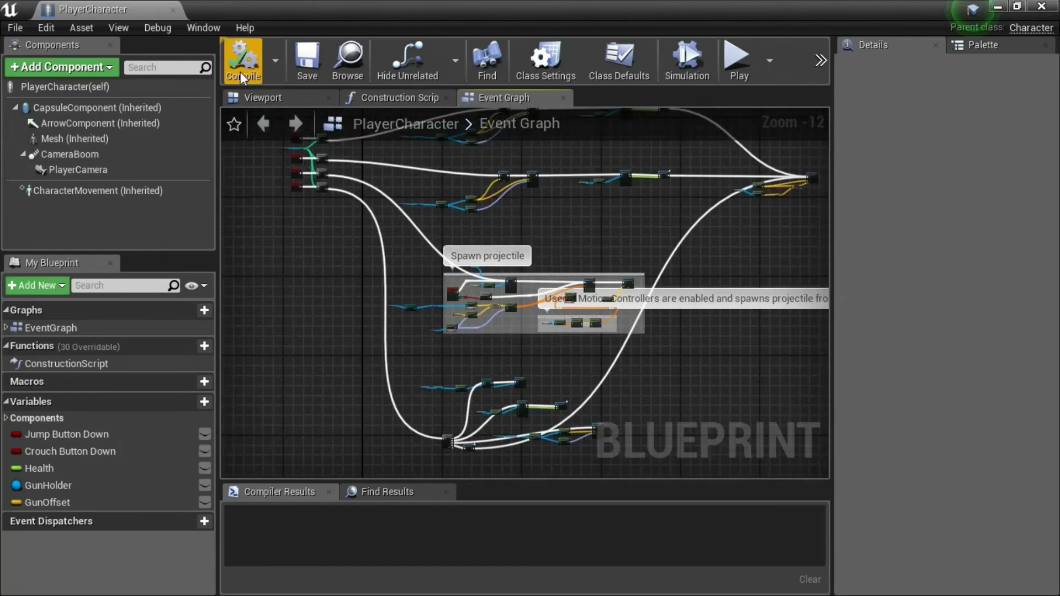
left_click(1041, 6)
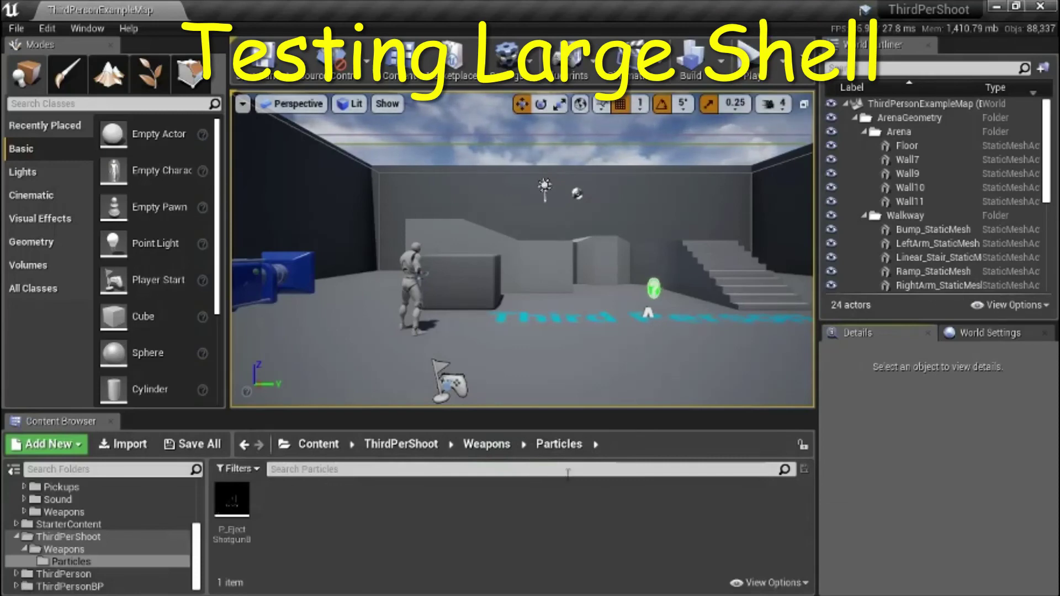
Open the P_EjectShotgunB particle system and set the Initial Size module's Start Size Max to 25 on X, Y and Z.
mouse_move(243, 505)
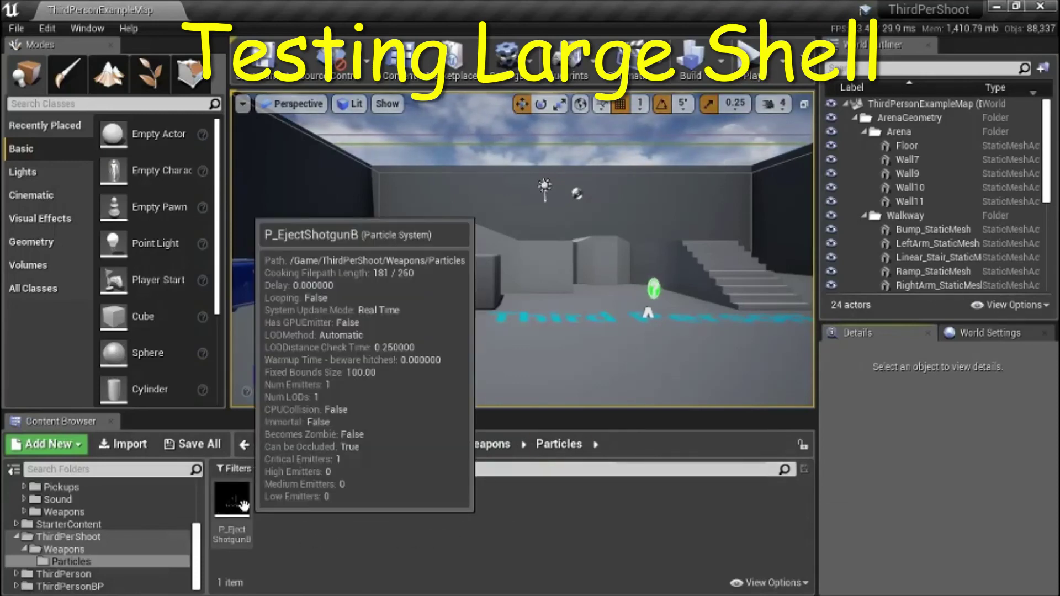
left_click(243, 506)
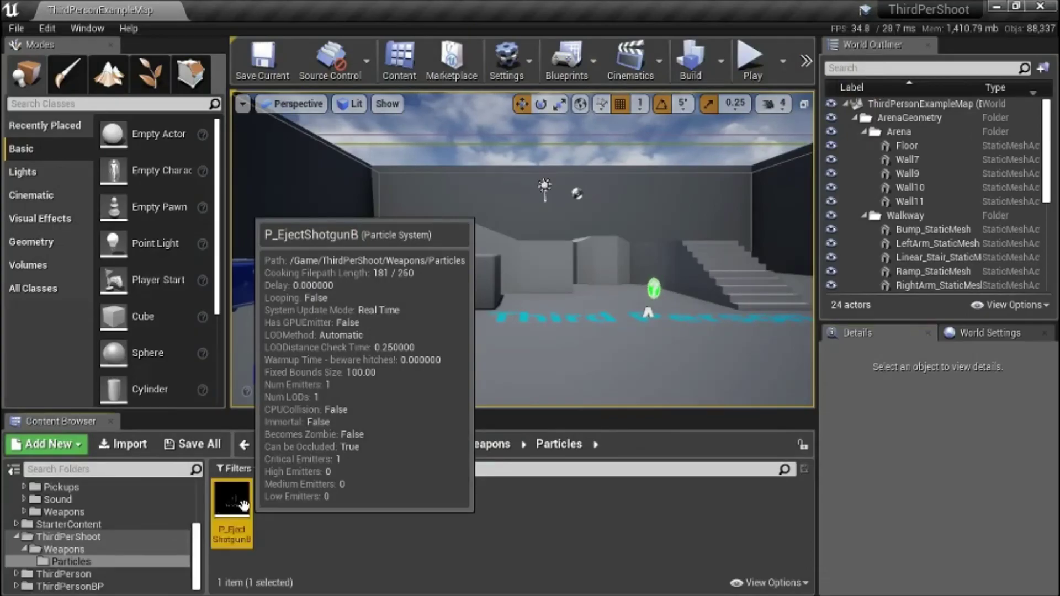
double_click(243, 505)
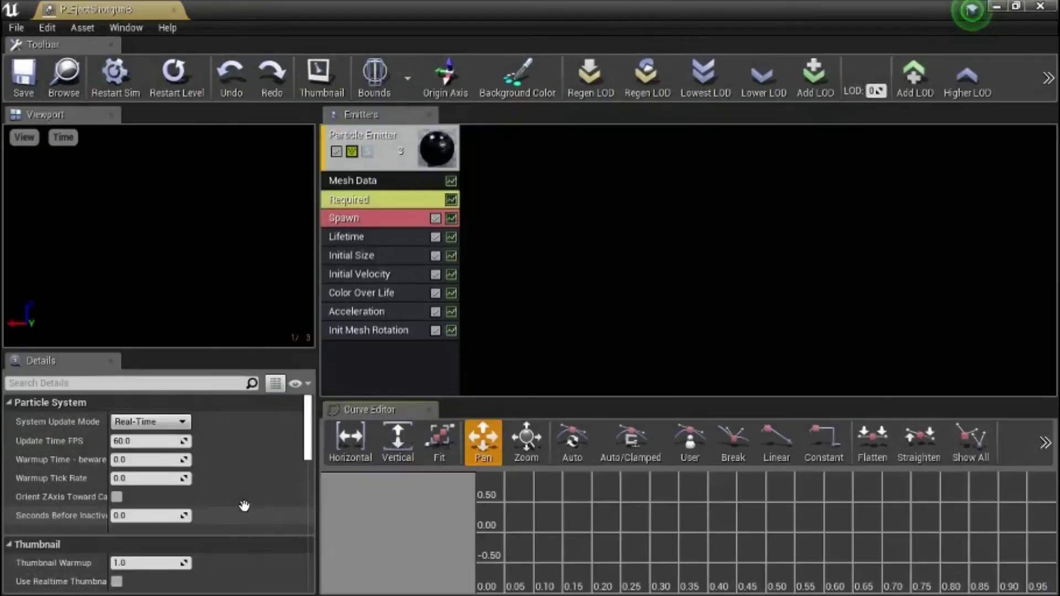
left_click(379, 260)
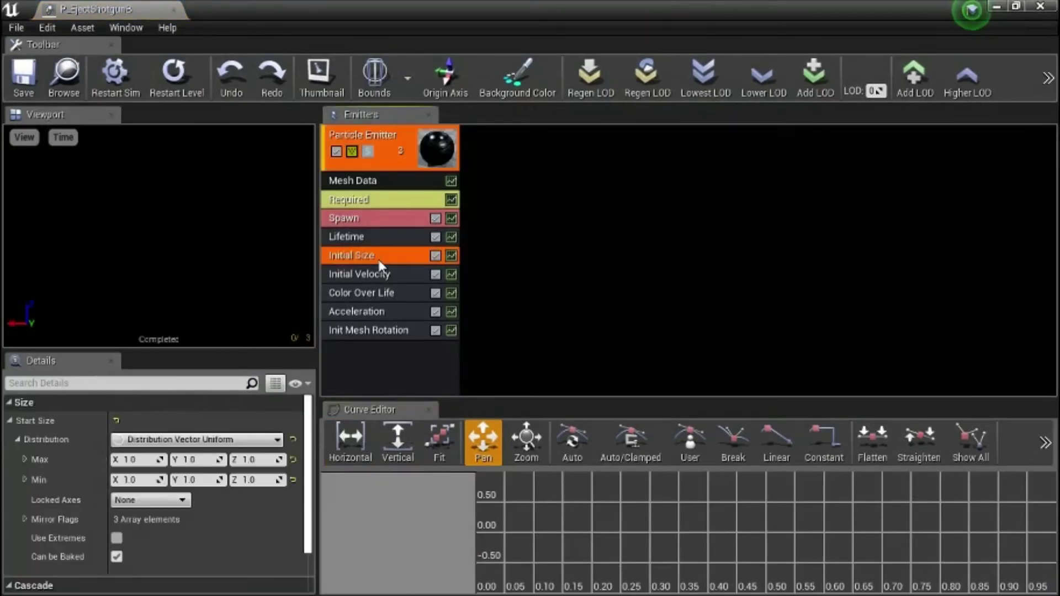
left_click(142, 459)
type("2")
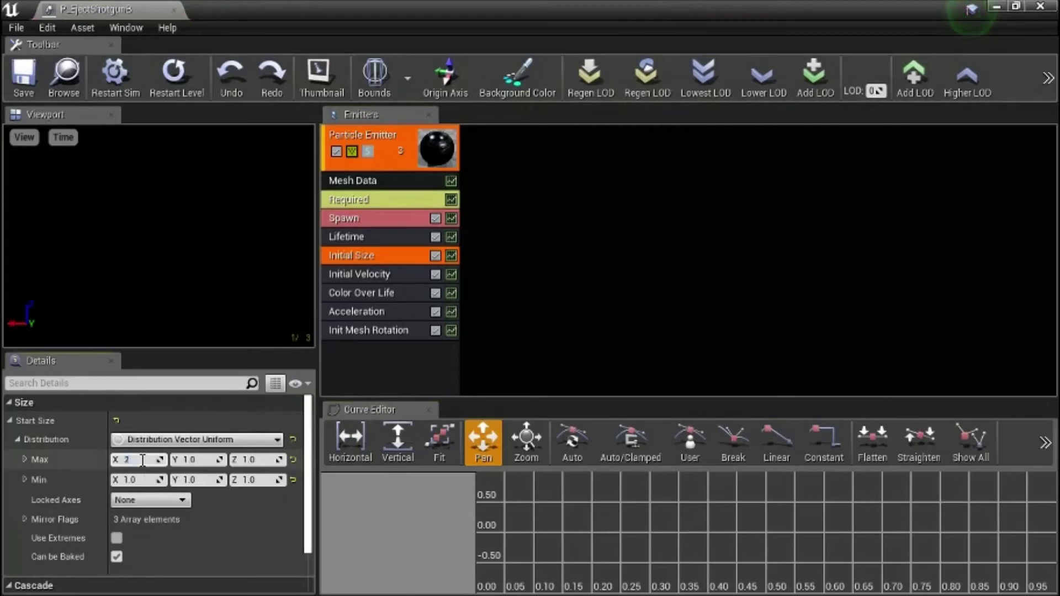
type("5")
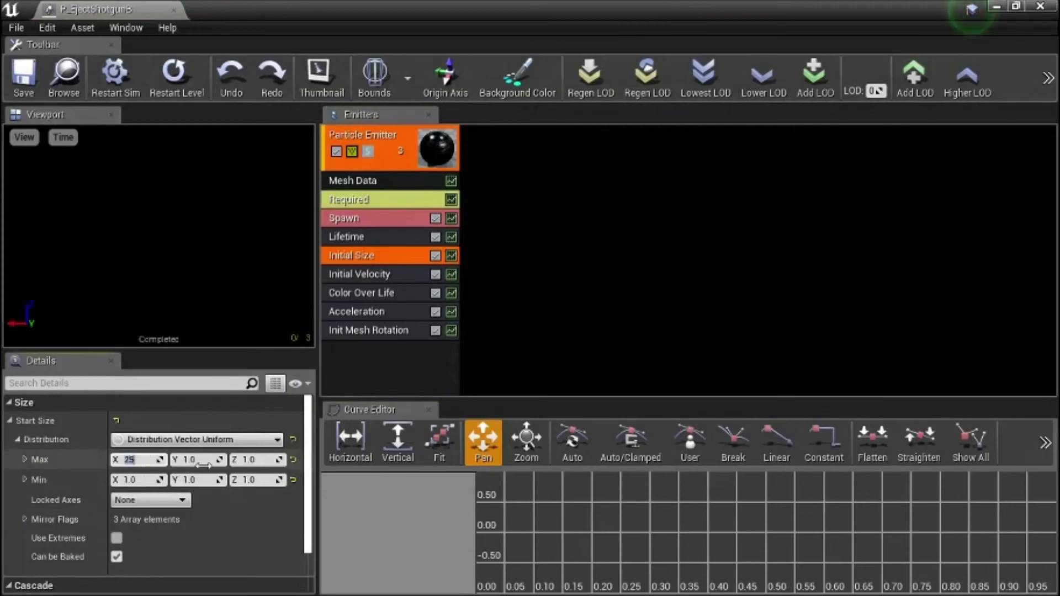
left_click(205, 462)
type("25")
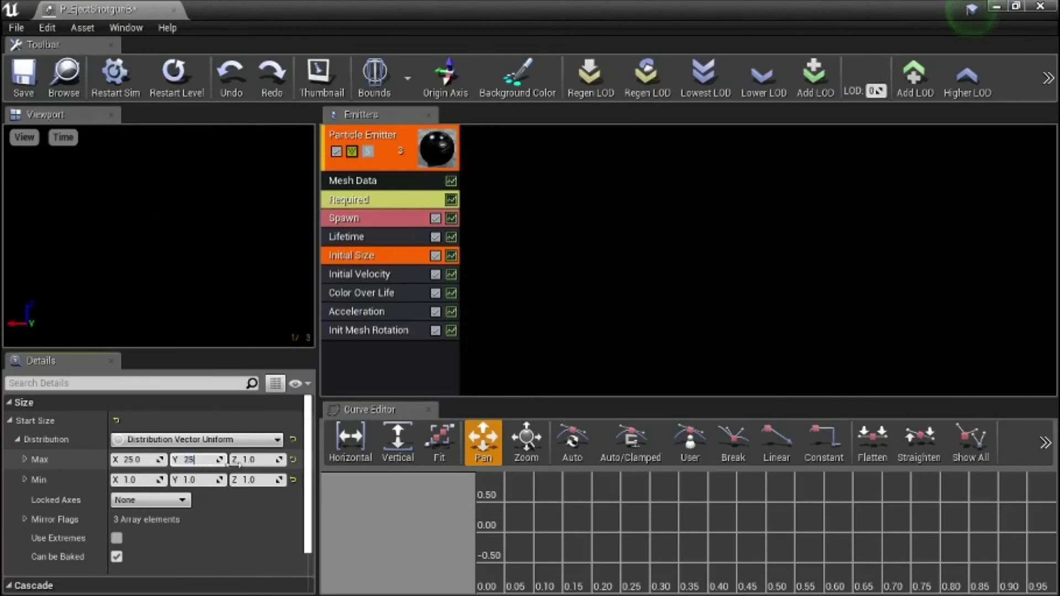
left_click(238, 463)
Set the Initial Size module's Start Size Min to 25 on X, Y and Z, then save and close the particle system.
type("25")
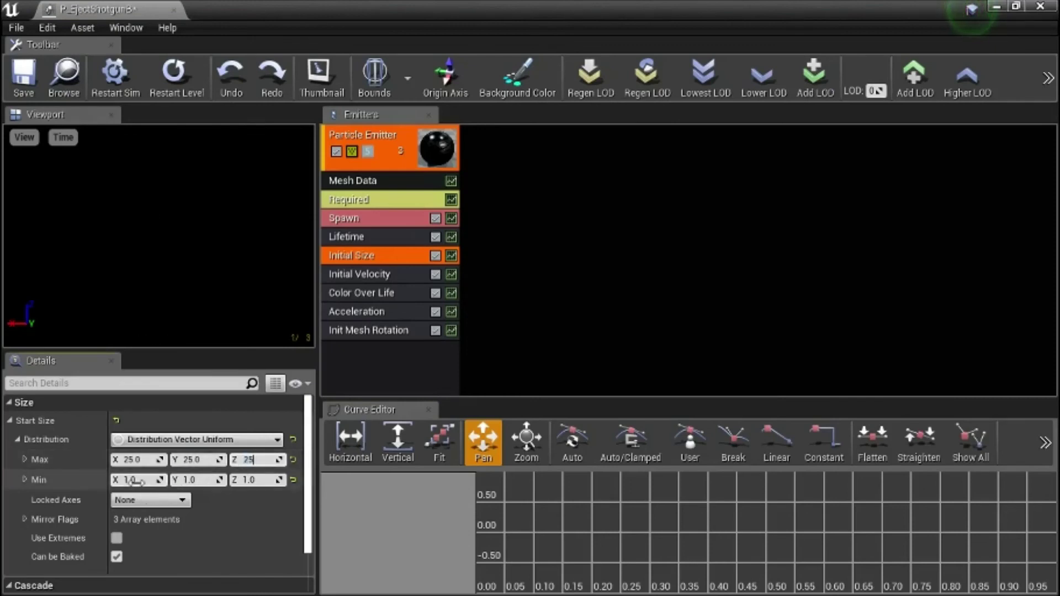
left_click(136, 481)
type("25")
left_click(188, 480)
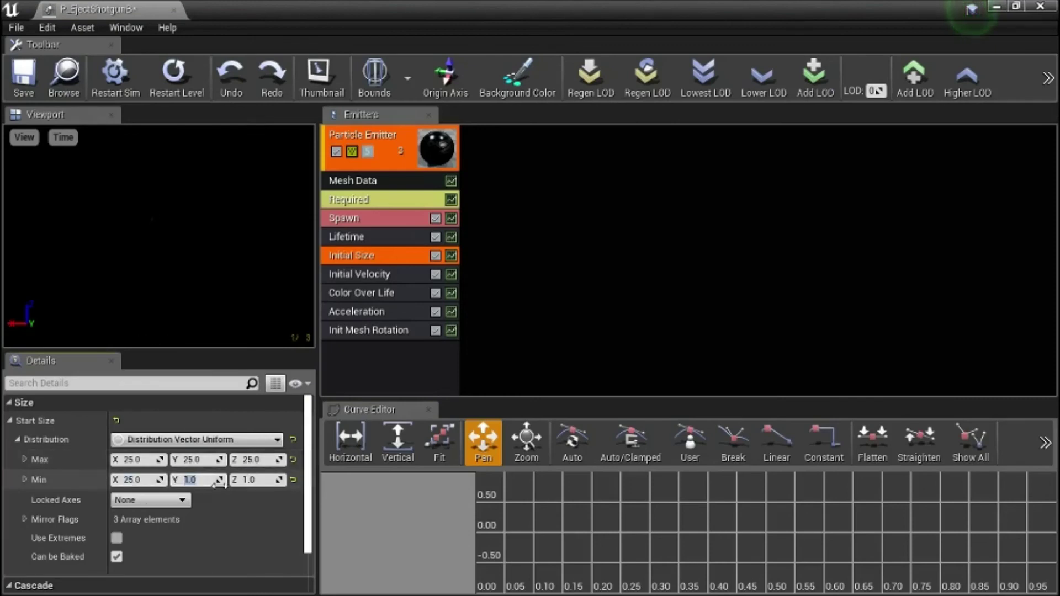
left_click(257, 480)
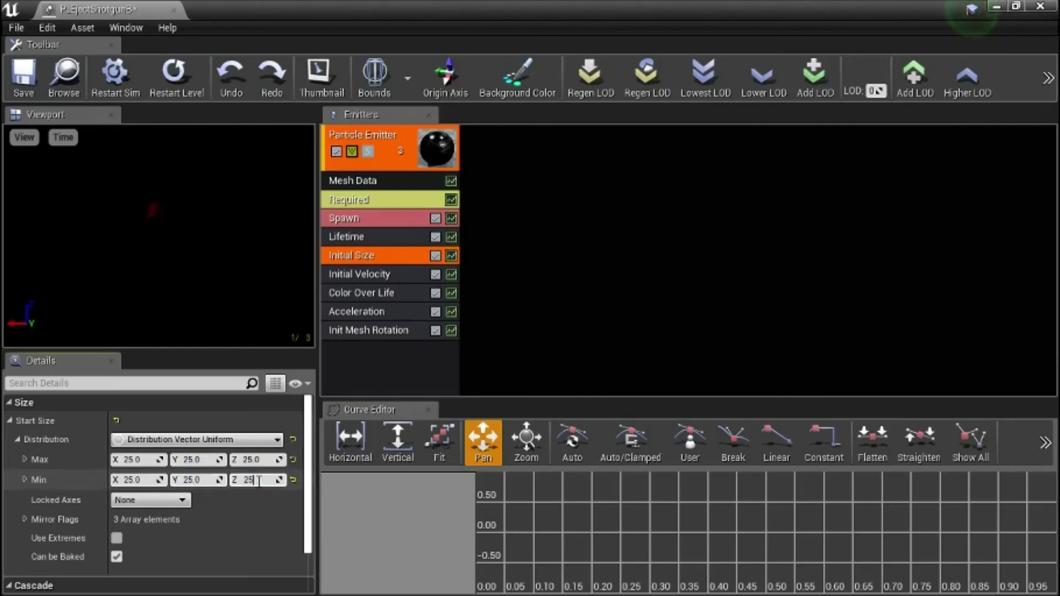
left_click(196, 480)
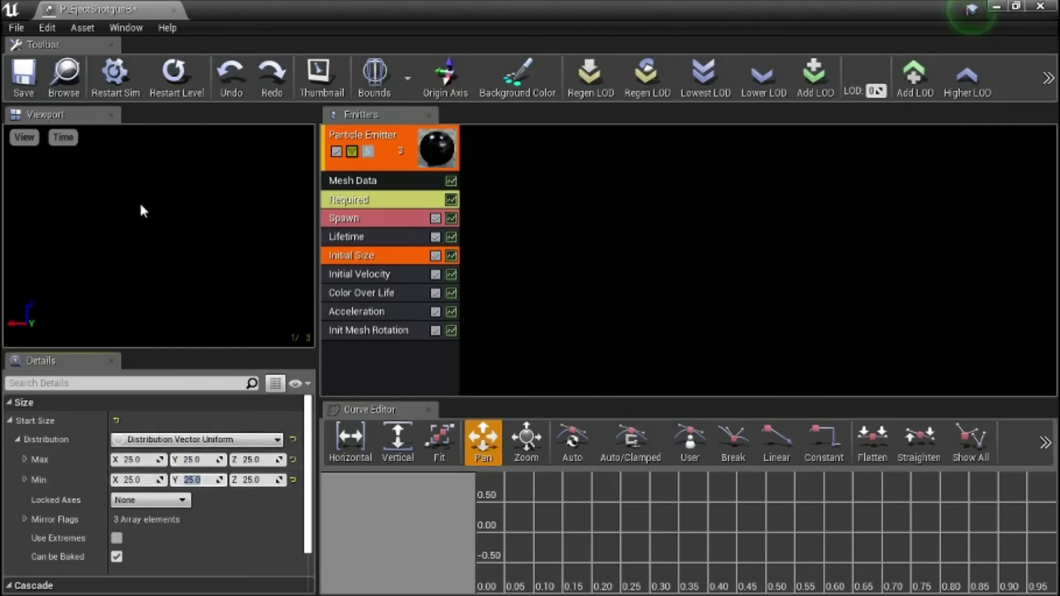
left_click(23, 76)
left_click(1041, 6)
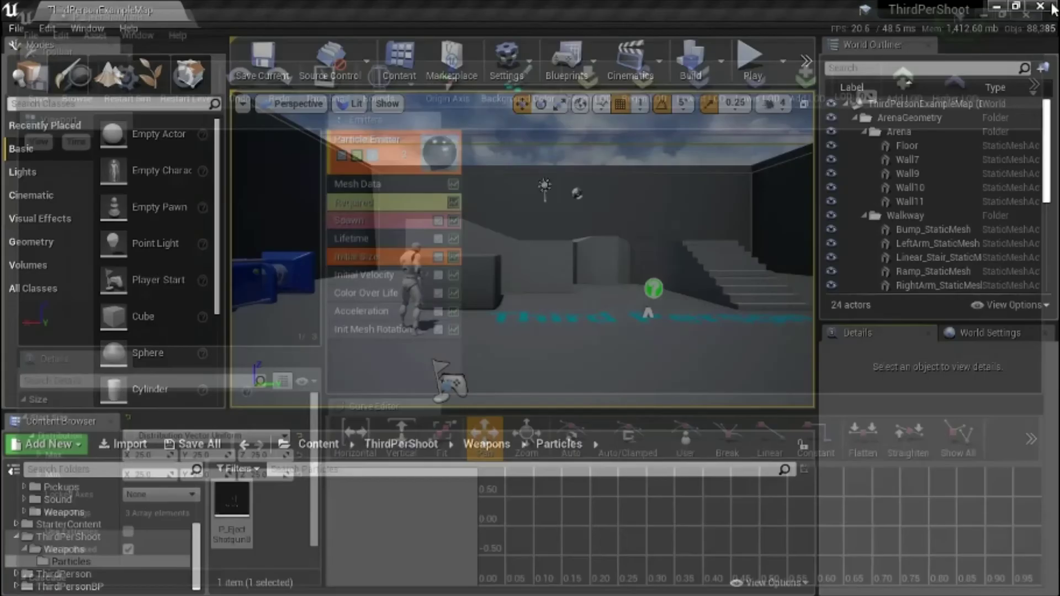
Playtest the level, switch to the shotgun, and fire while moving around to check the enlarged shell ejecting.
left_click(753, 74)
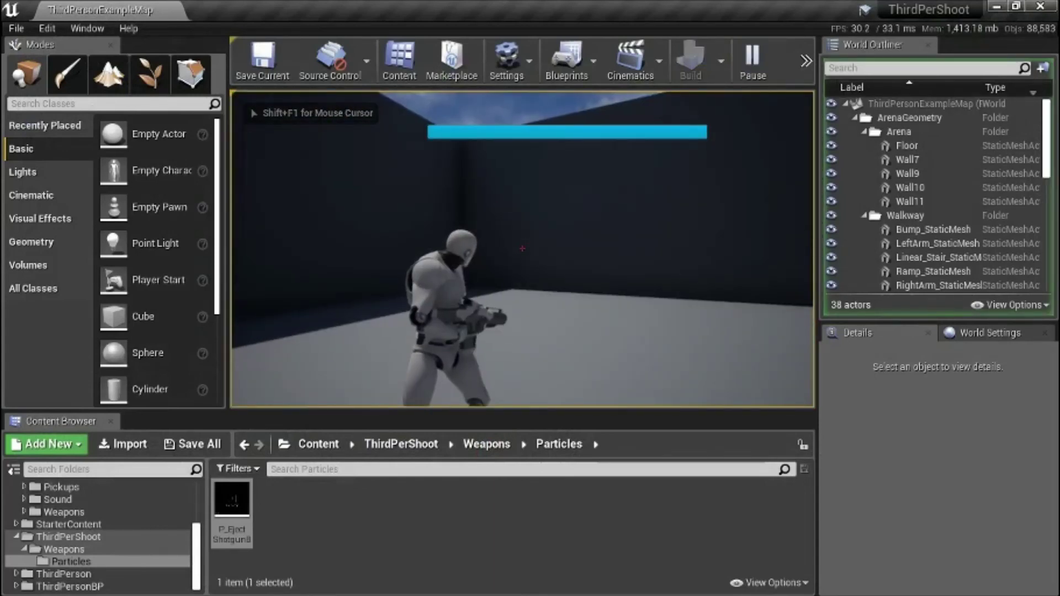
key("2")
key("w")
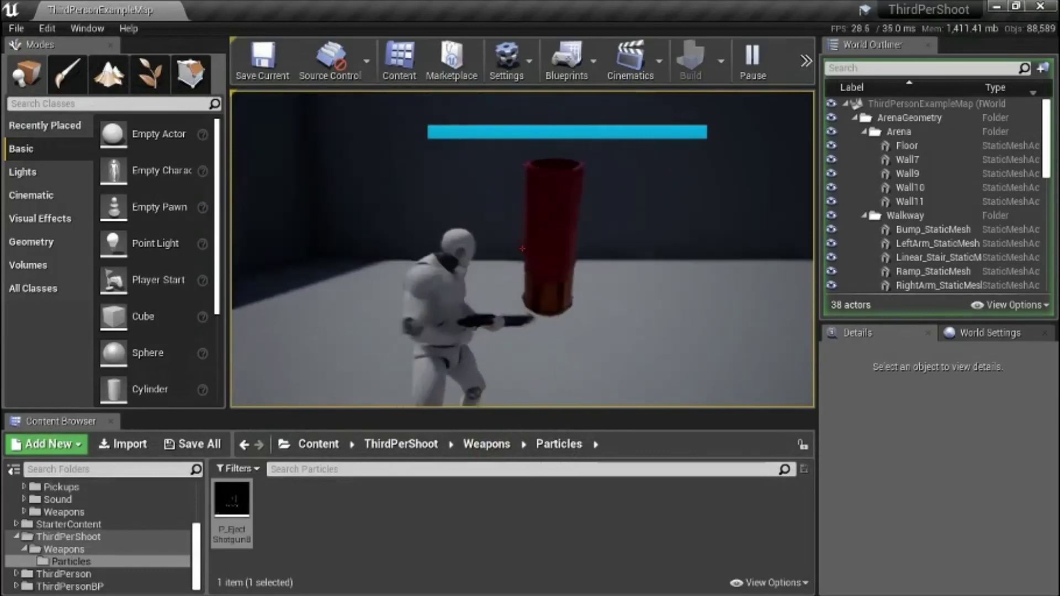
key("w")
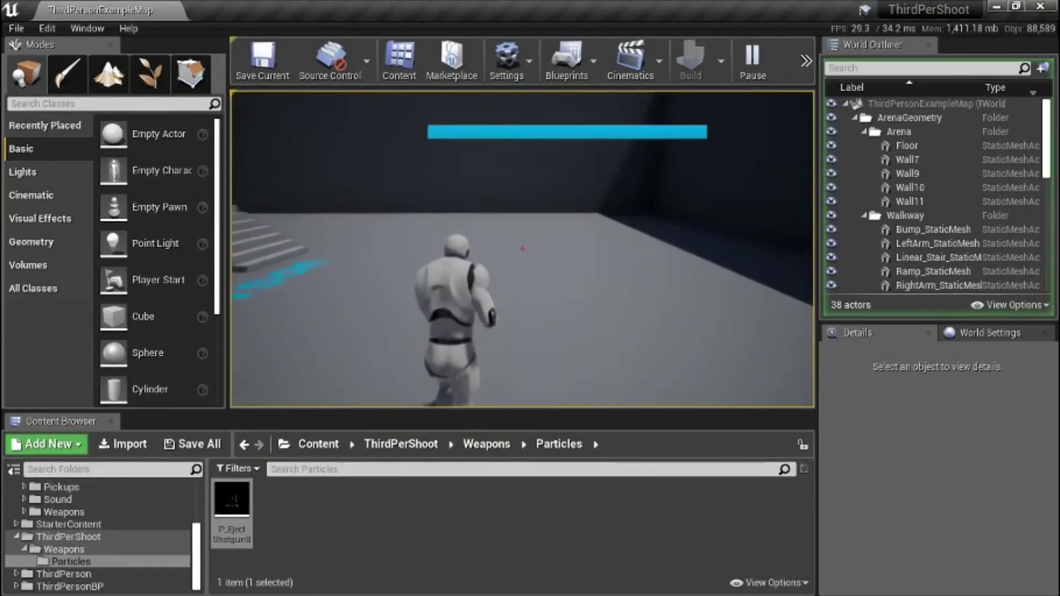
left_click(523, 249)
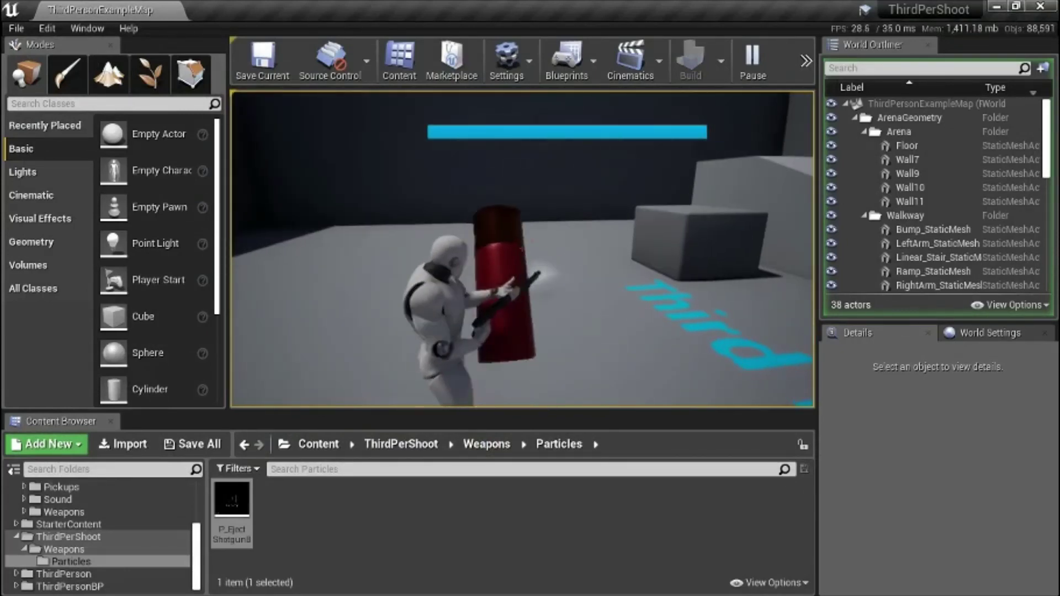
left_click(522, 249)
left_click(522, 249)
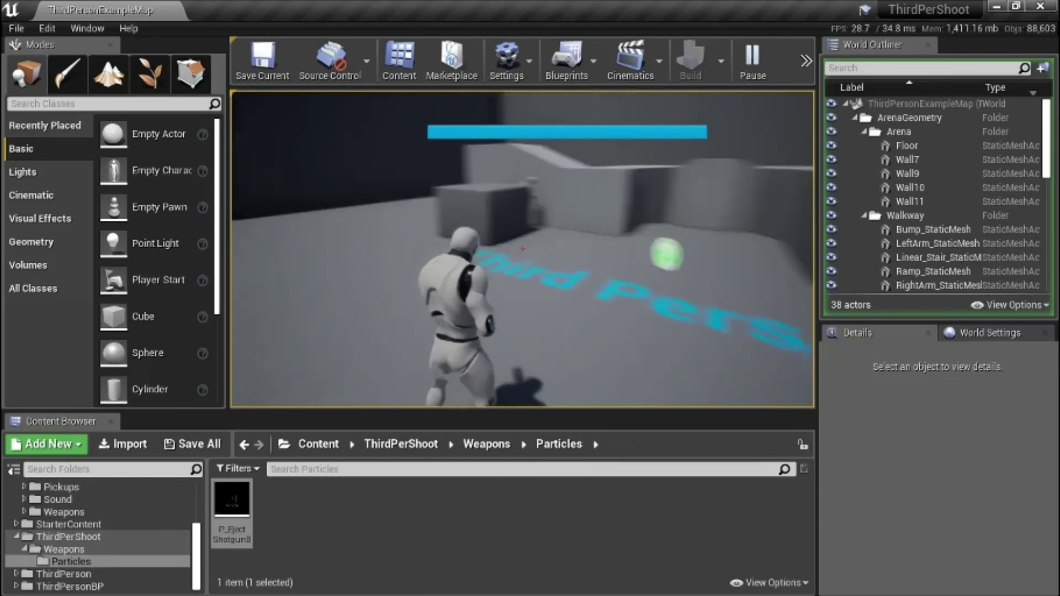
Fire repeatedly at the bots to check successive shell ejections, back away from them, and end the playtest.
left_click(522, 249)
left_click(522, 249)
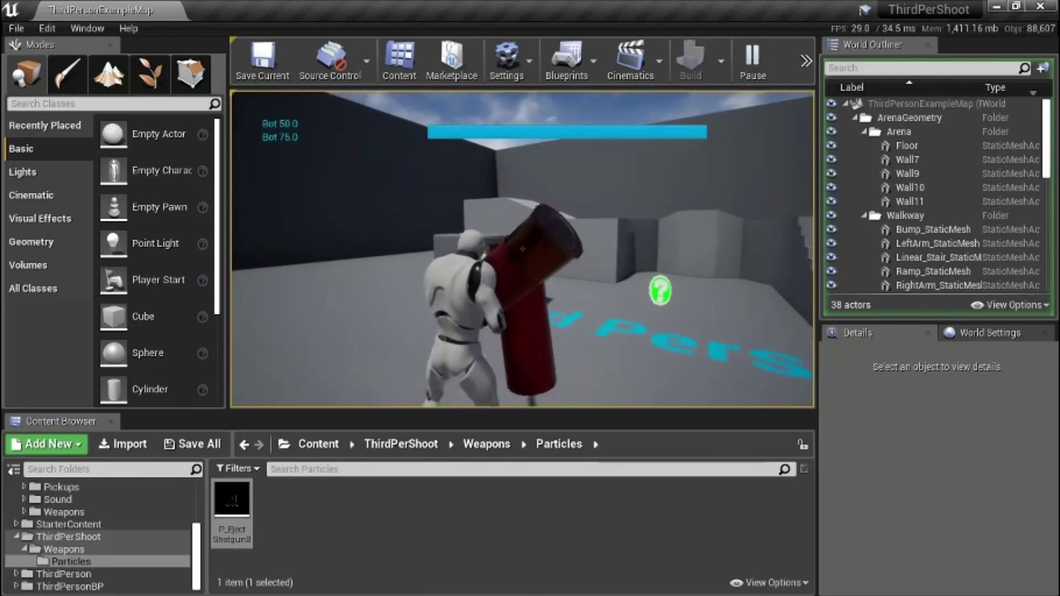
left_click(522, 249)
left_click(523, 249)
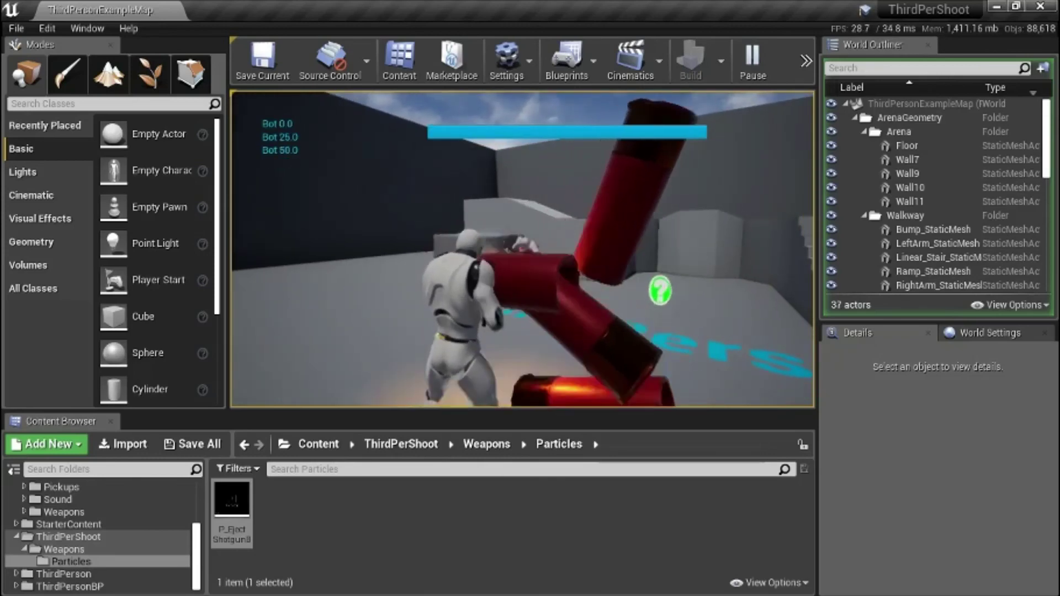
key("d")
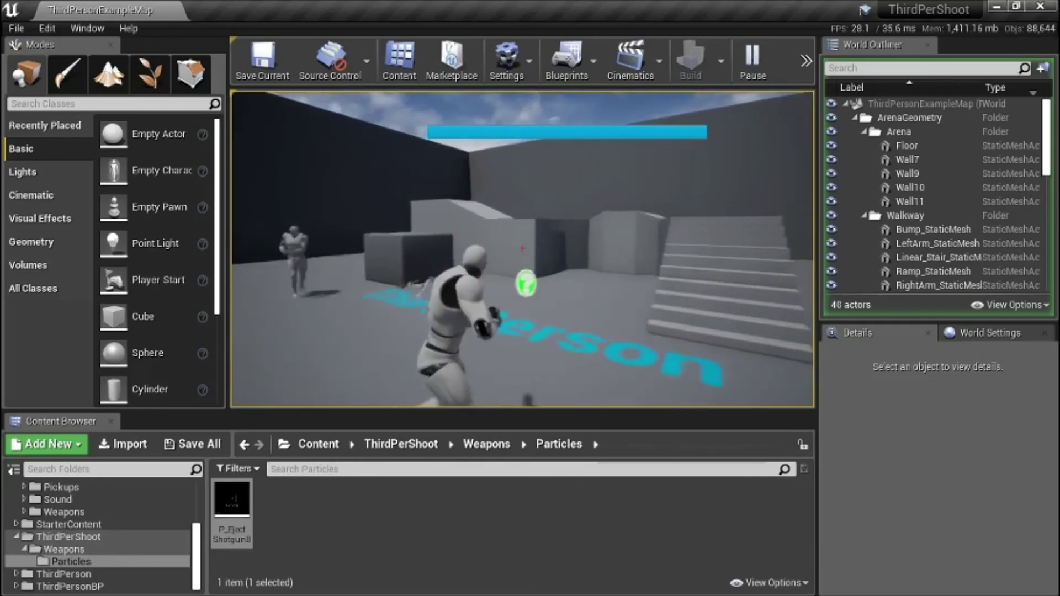
left_click(522, 249)
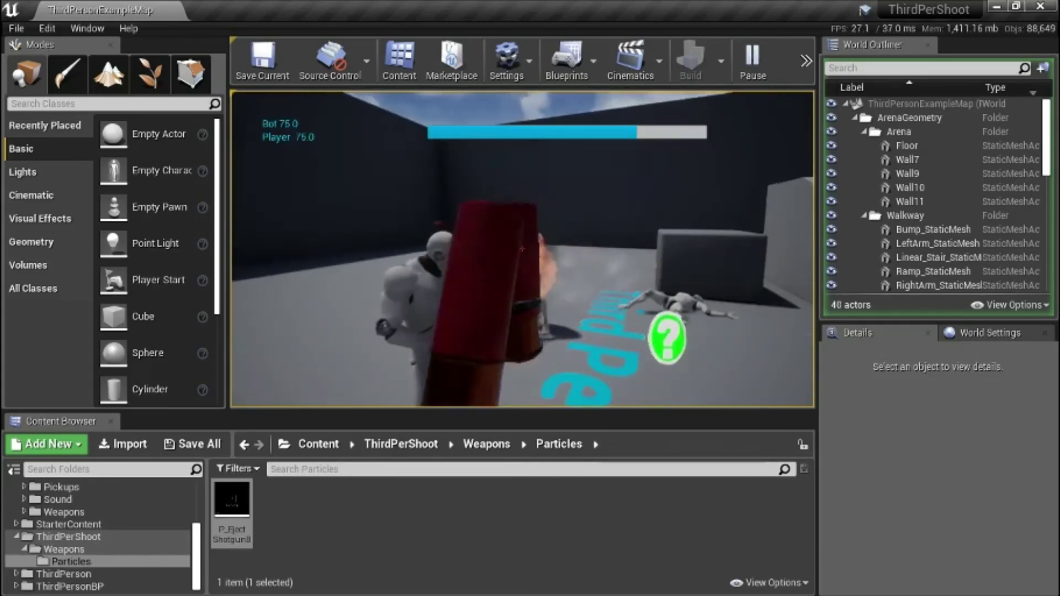
key("s")
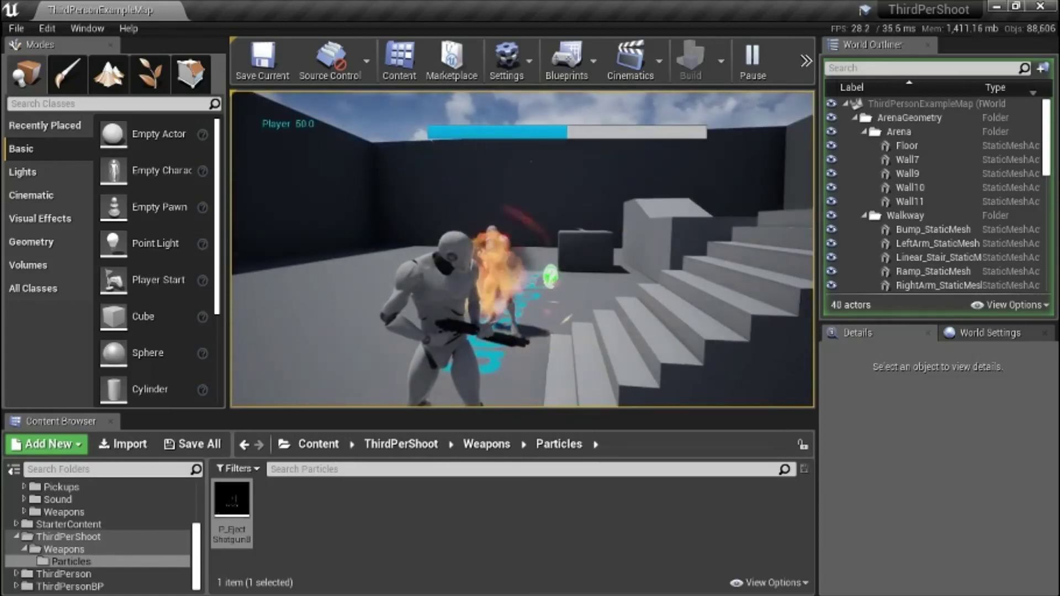
key("Escape")
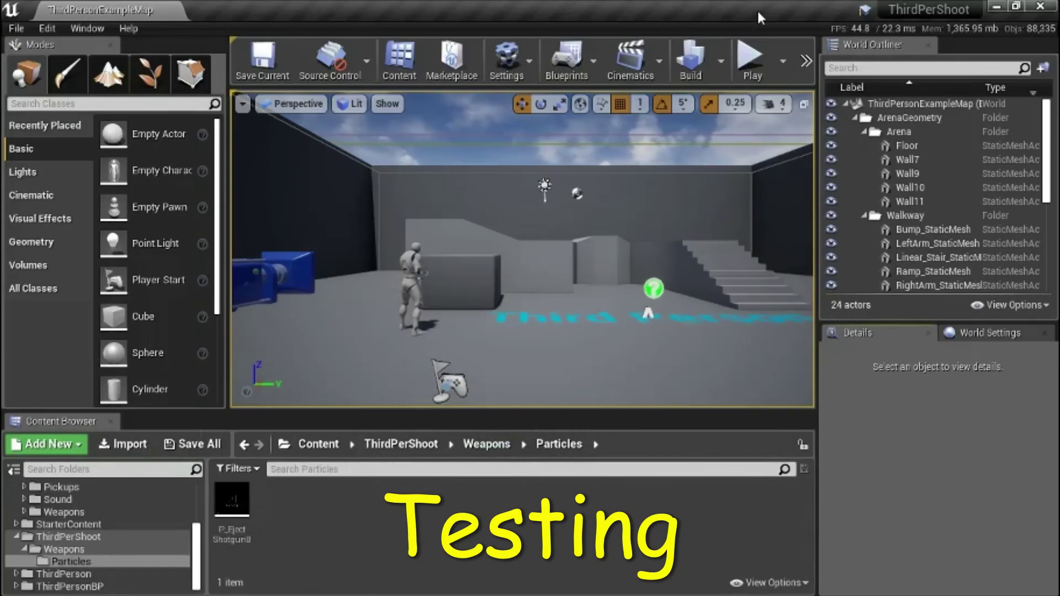
Start another playtest of the level, back away from the bot, switch to the shotgun, and fire to check the shell ejection.
left_click(751, 60)
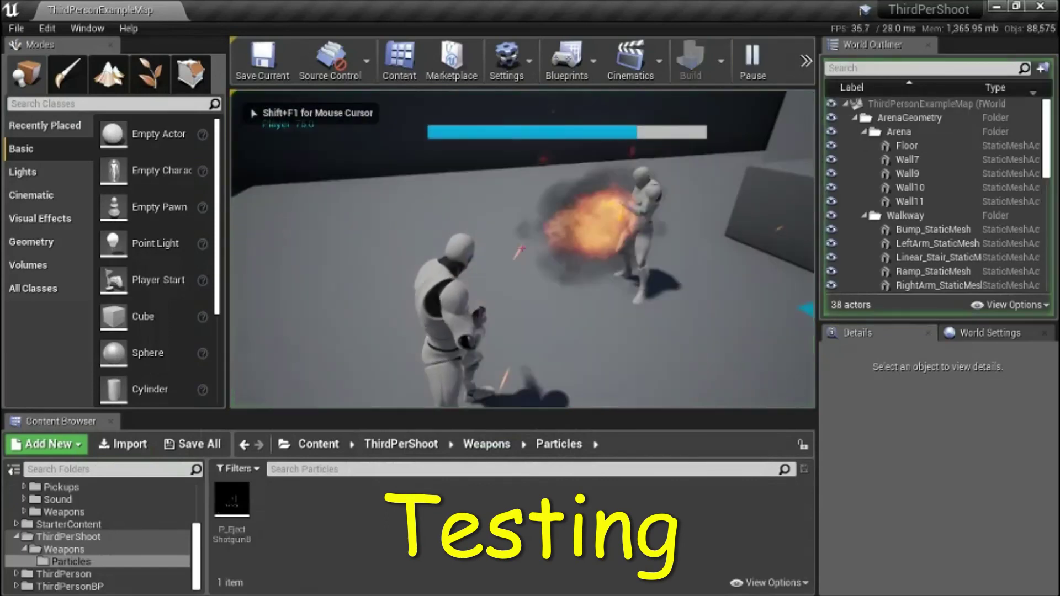
key("s")
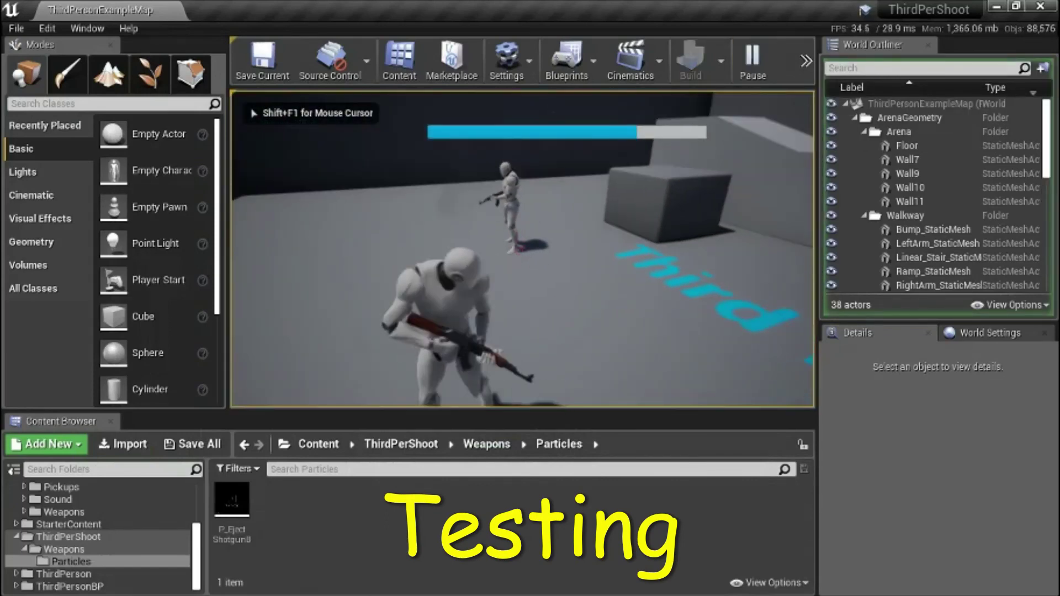
scroll(522, 249, "down", 2)
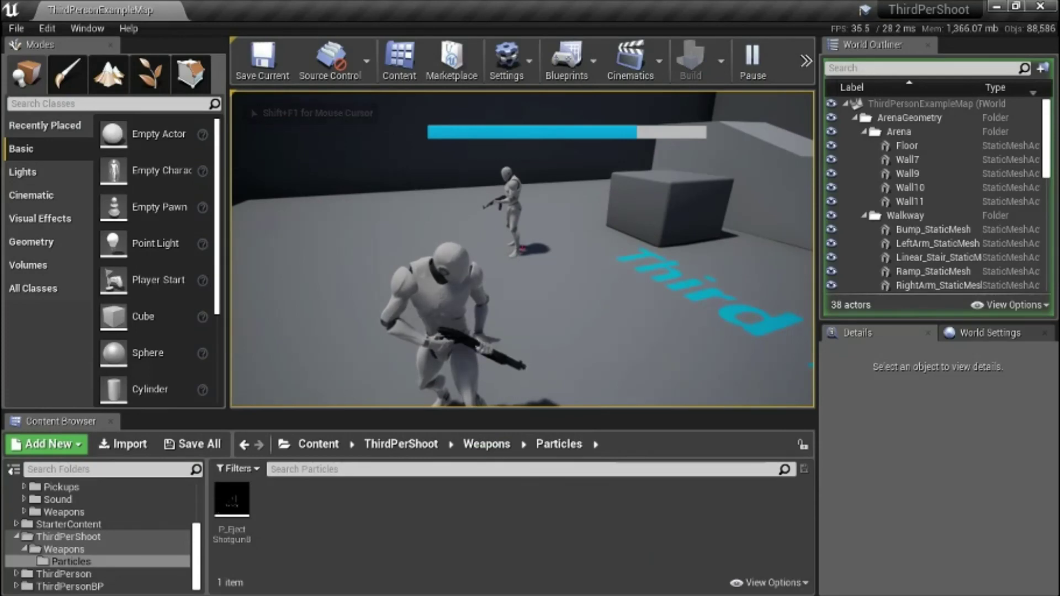
left_click(522, 249)
left_click(522, 250)
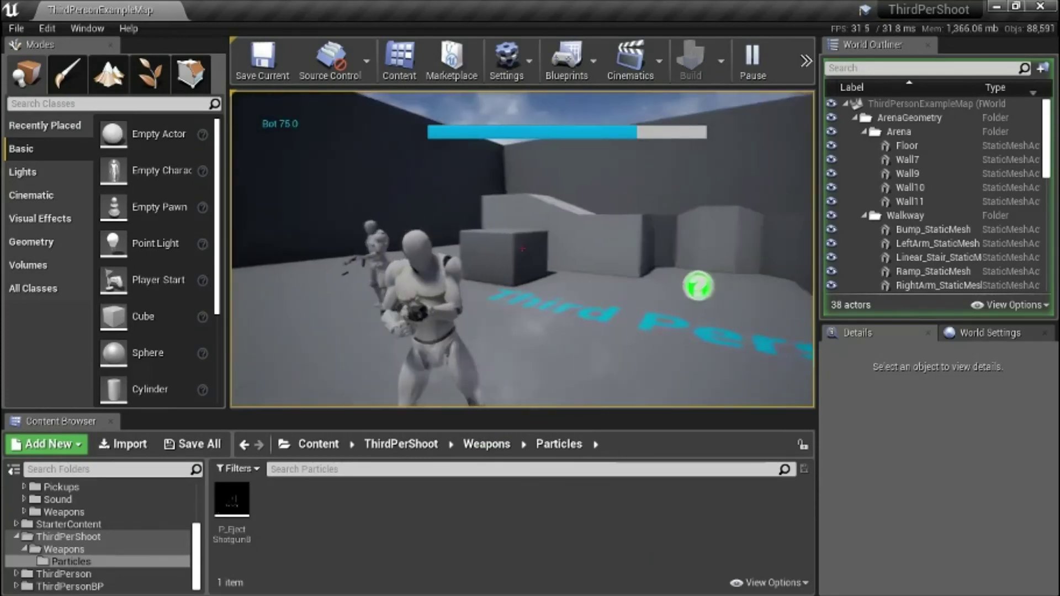
Run across the arena, turn back toward the distant bot, and shoot it with the shotgun while watching the ejected shells.
key("w")
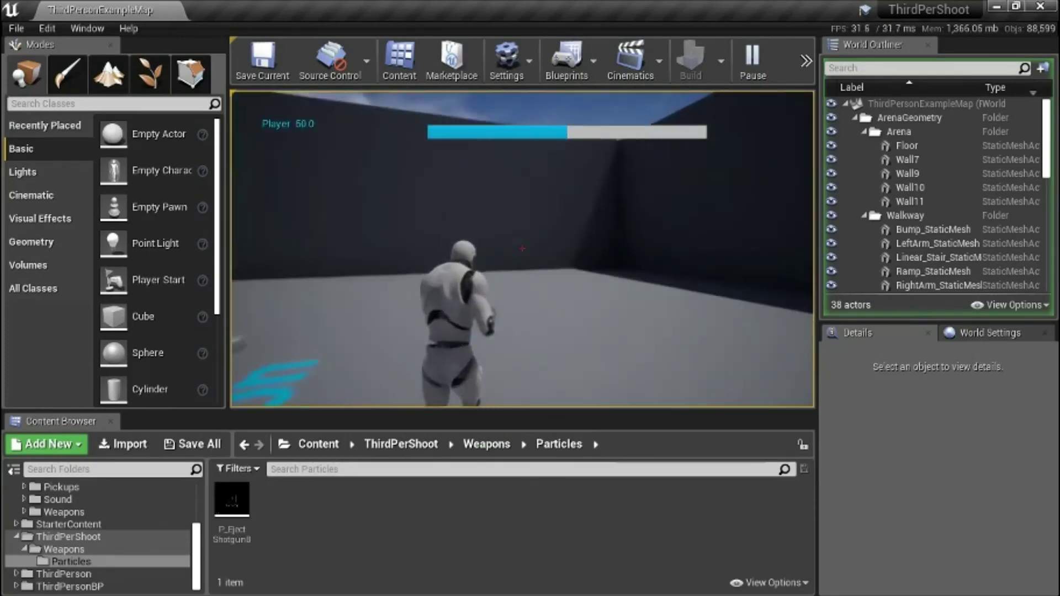
key("w")
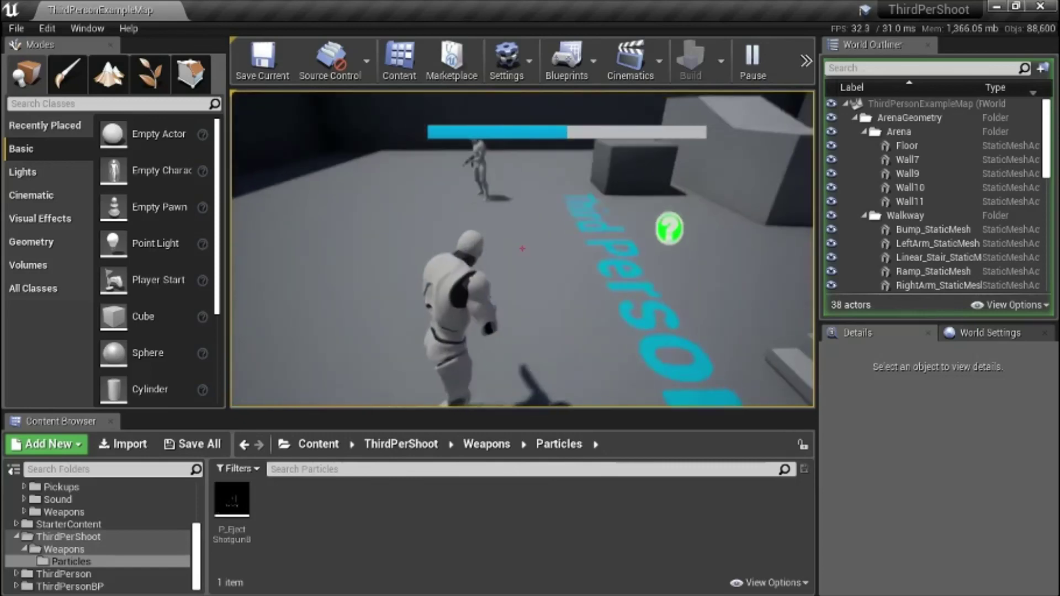
left_click(522, 249)
left_click(522, 249)
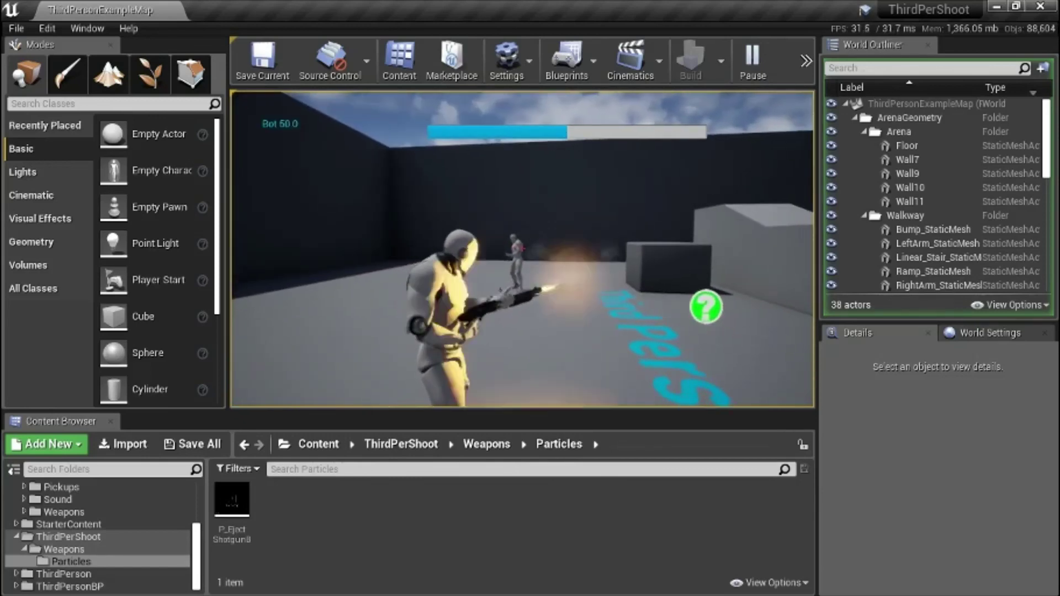
left_click(522, 248)
left_click(523, 249)
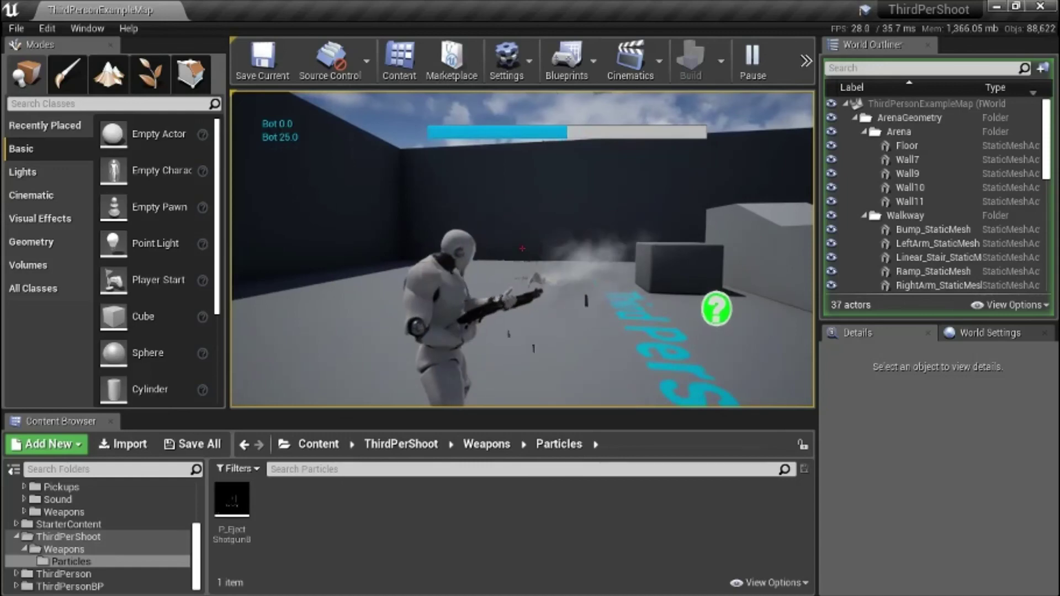
Advance on the next approaching bot and fire the shotgun at it in quick succession to test rapid shell ejection.
key("w")
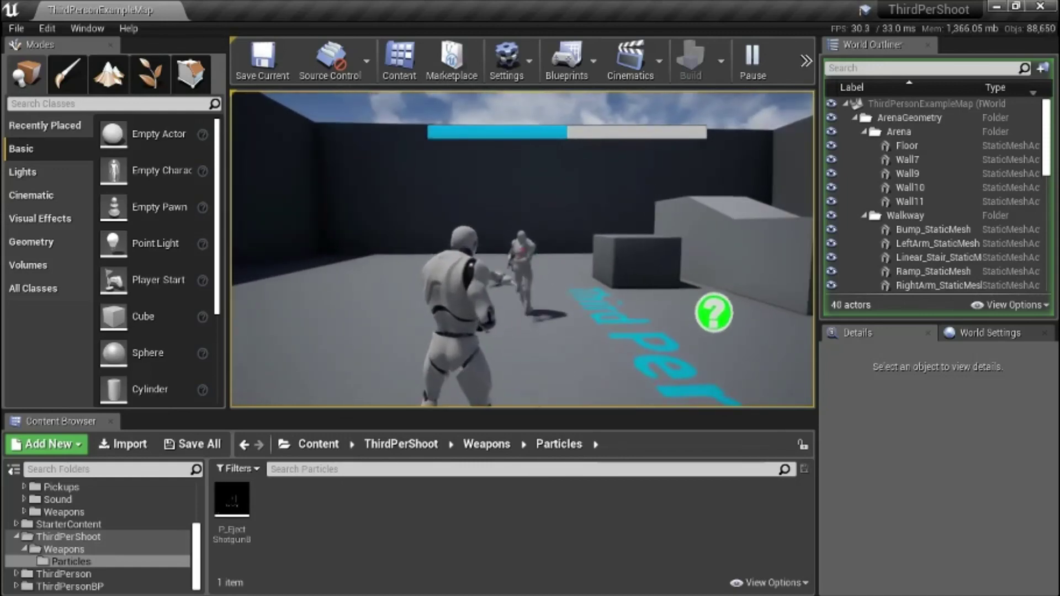
left_click(522, 249)
left_click(523, 249)
left_click(523, 248)
left_click(523, 248)
left_click(522, 248)
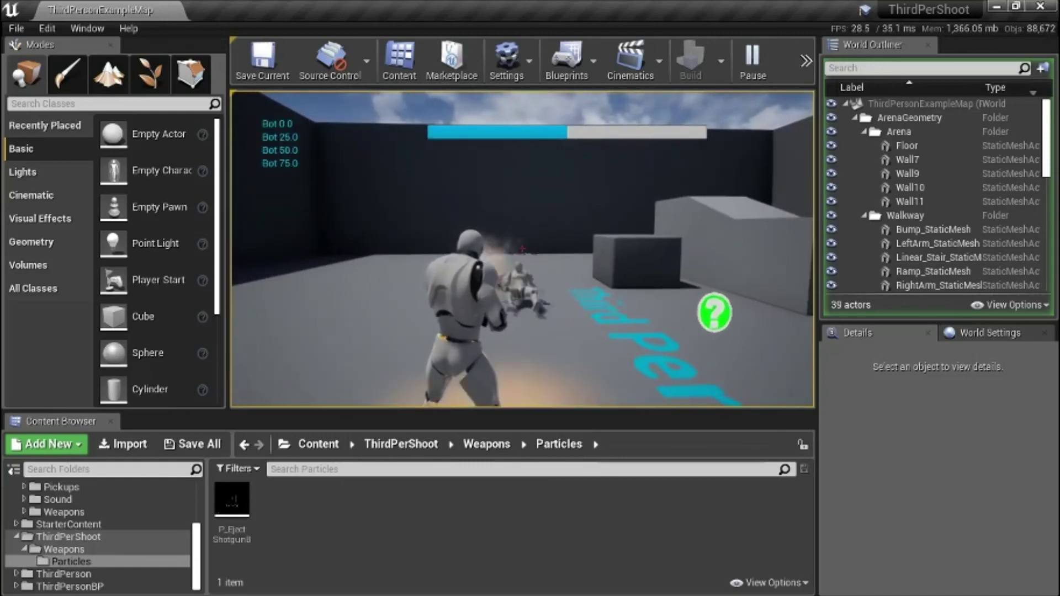
Retreat from the fallen bot, reposition facing the next one near the stairs, and shoot it from a distance.
key("s")
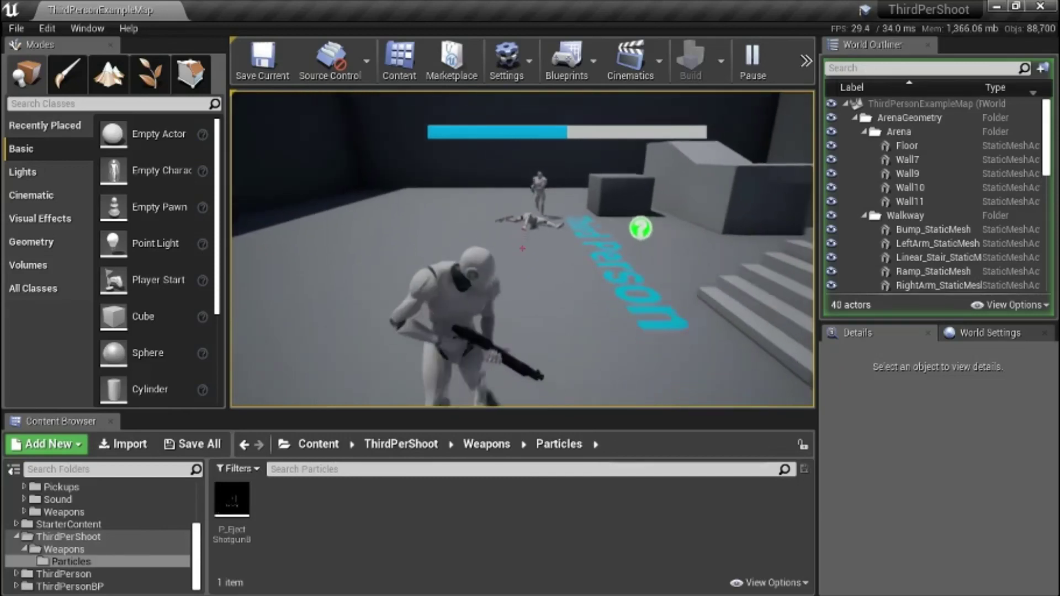
key("s")
key("d")
key("w")
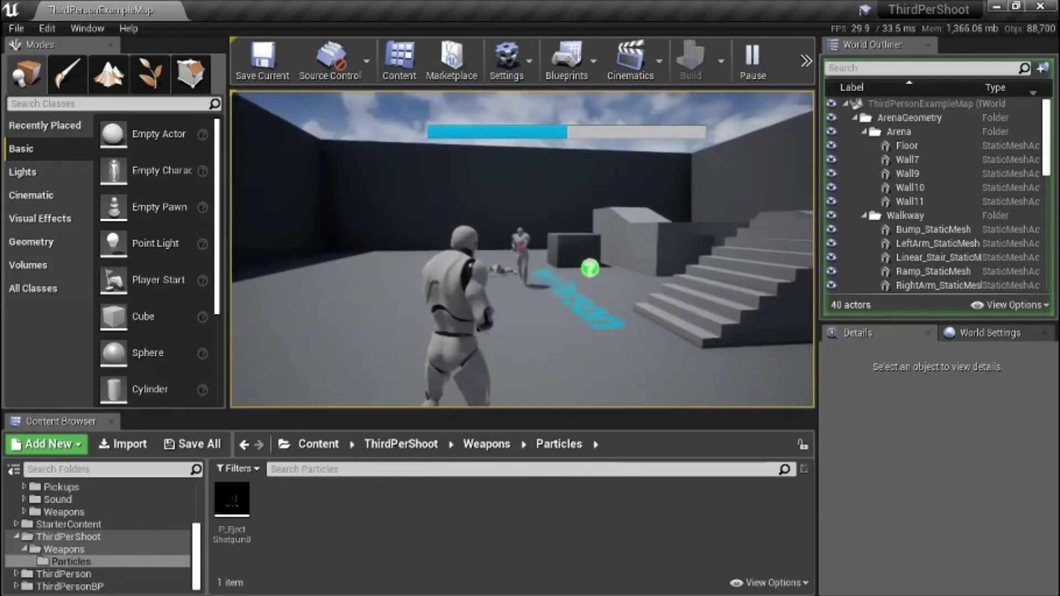
left_click(522, 248)
left_click(522, 249)
left_click(522, 248)
Fire the shotgun repeatedly toward the arena's dark walls to examine the ejected shells from the character's side.
left_click(522, 249)
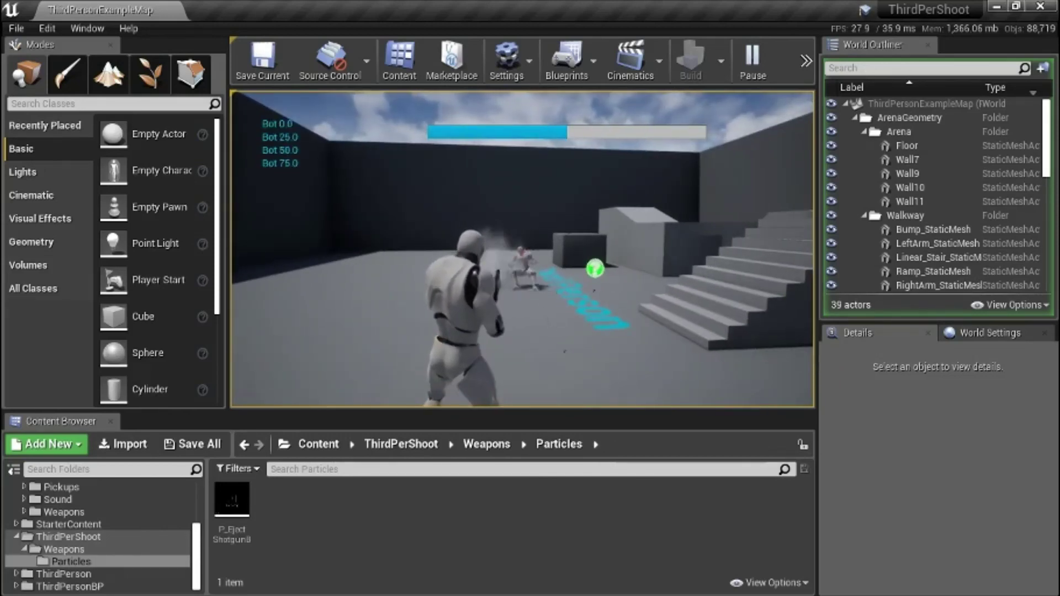
left_click(523, 248)
left_click(522, 248)
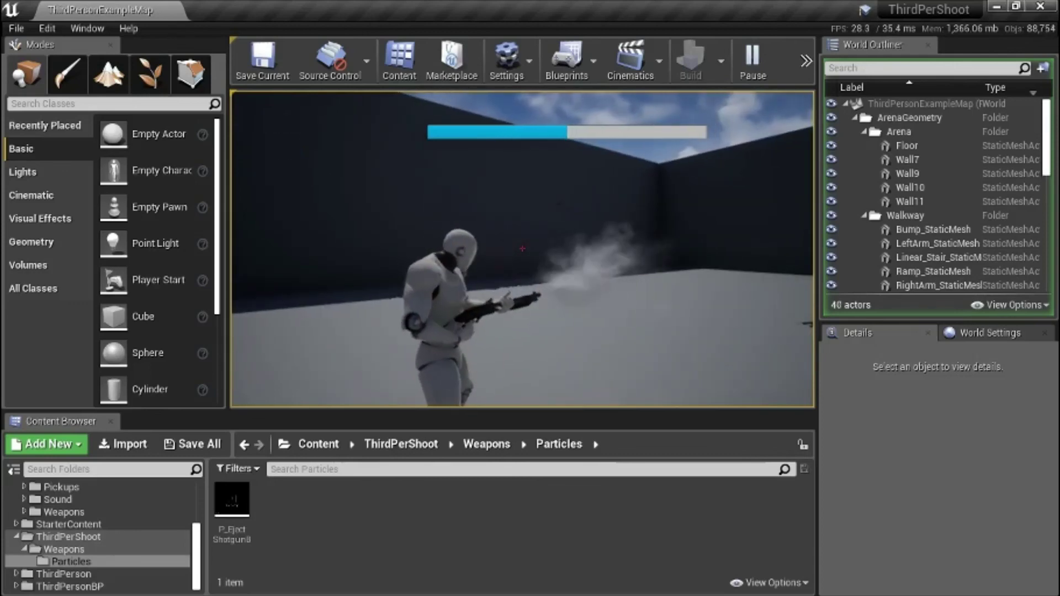
left_click(522, 248)
left_click(522, 248)
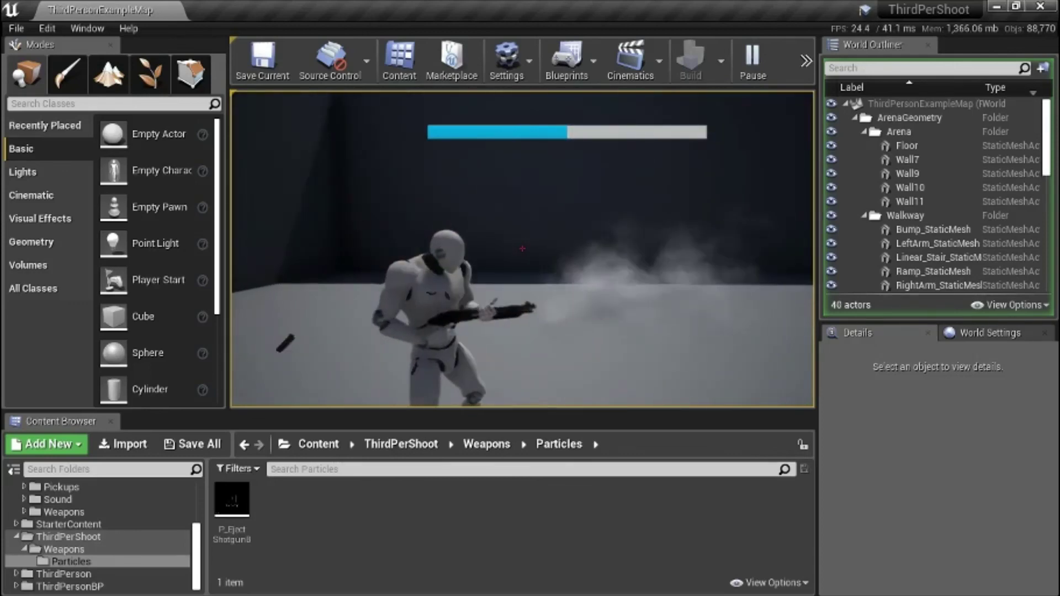
left_click(522, 249)
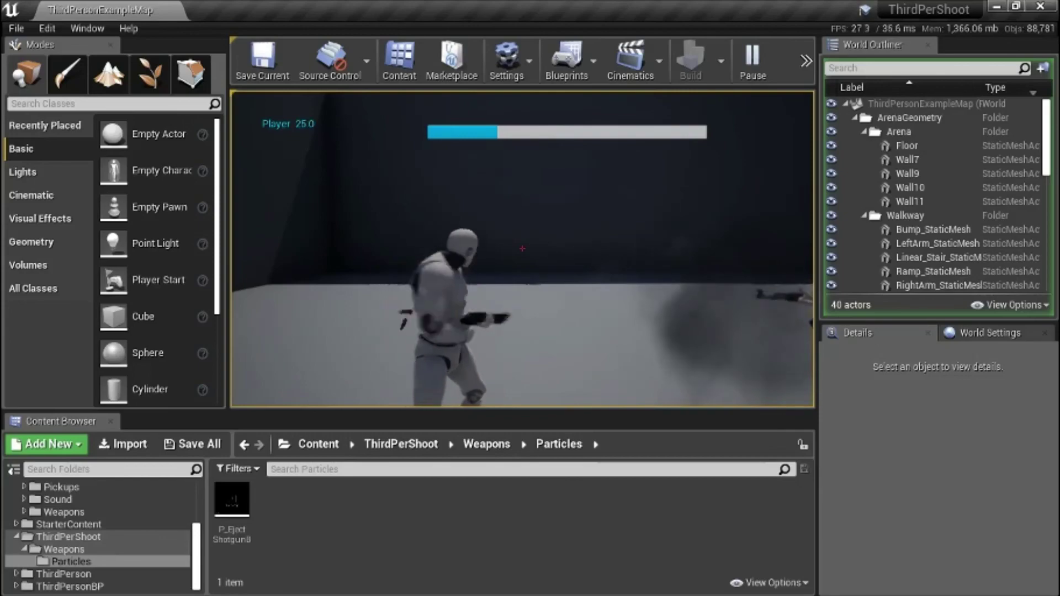